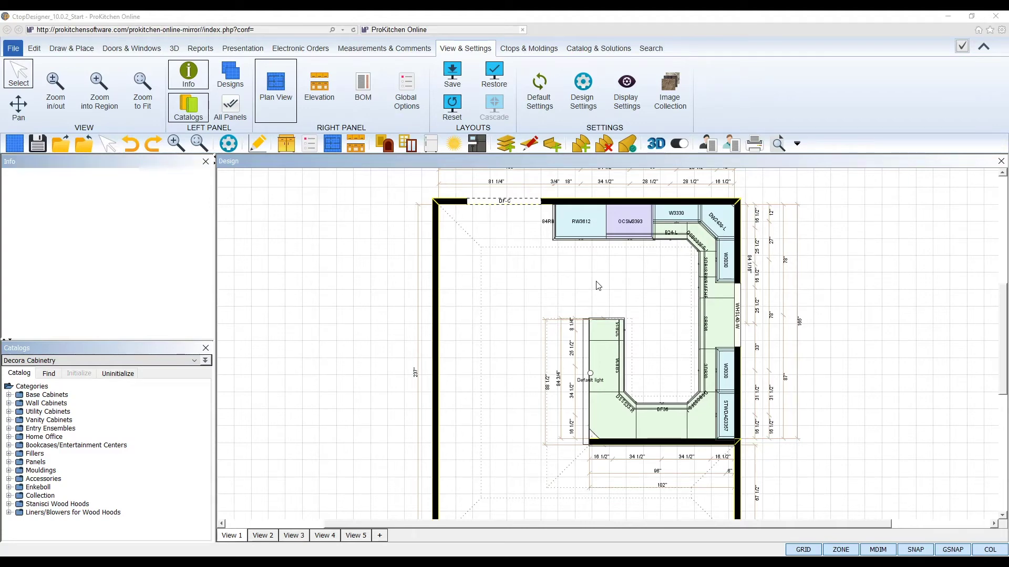
- Open the Countertop Designer and browse its corner, segment, cutout, edge, material, sink and appliance tabs
{"action": "left_click", "coordinate": [530, 145]}
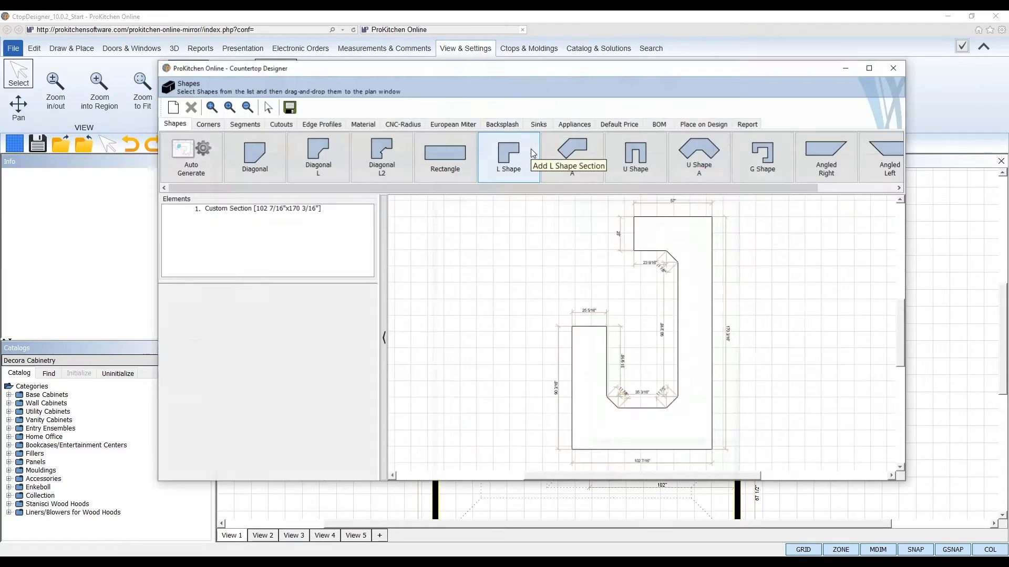
{"action": "left_click", "coordinate": [208, 124]}
{"action": "left_click", "coordinate": [256, 125]}
{"action": "left_click", "coordinate": [280, 125]}
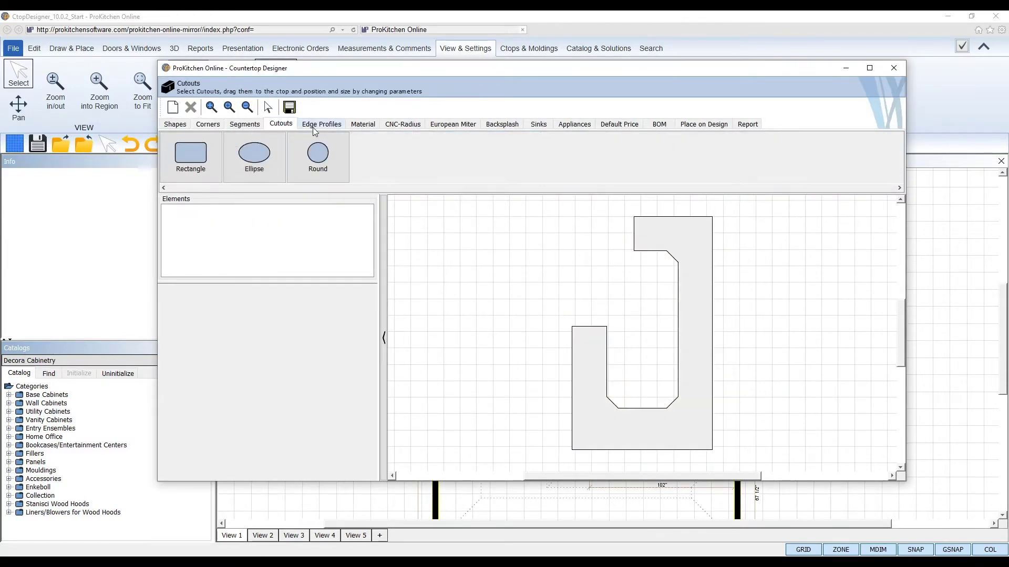
{"action": "left_click", "coordinate": [321, 124]}
{"action": "left_click", "coordinate": [363, 124]}
{"action": "left_click", "coordinate": [400, 125]}
{"action": "left_click", "coordinate": [451, 124]}
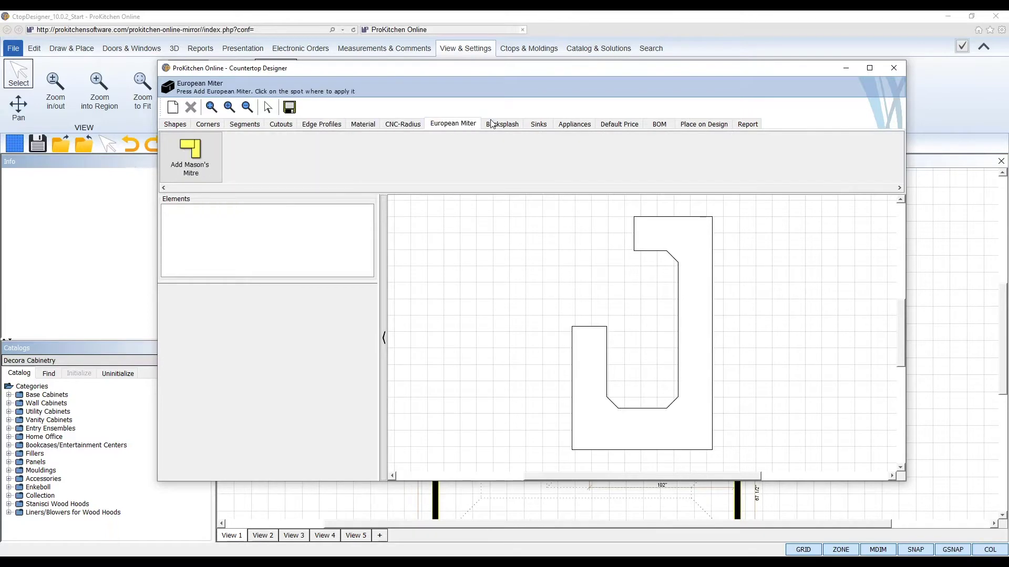
{"action": "left_click", "coordinate": [499, 125]}
{"action": "left_click", "coordinate": [541, 126]}
{"action": "left_click", "coordinate": [582, 125]}
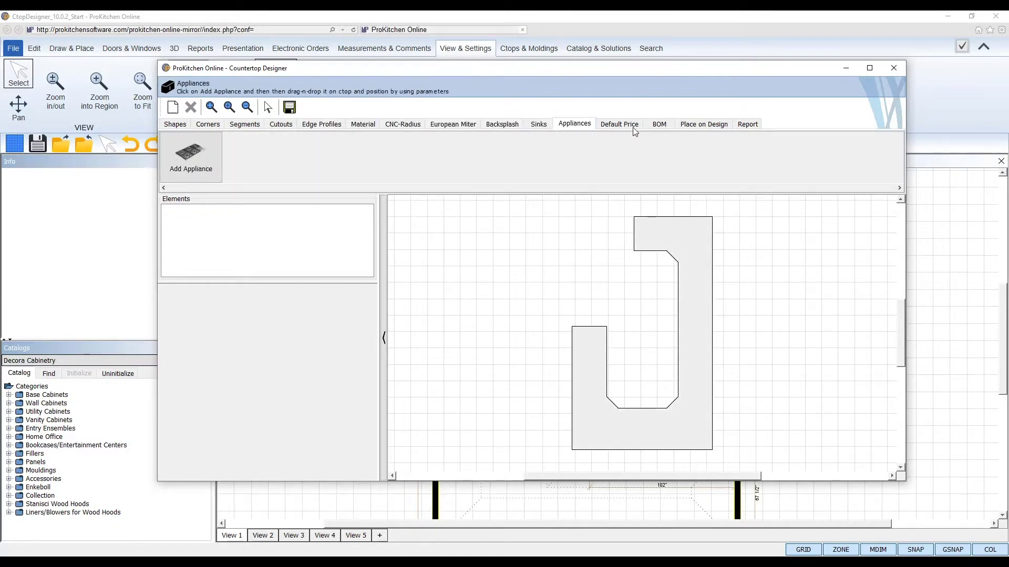
- Review the Corner Radius and Corner Clip prices in the Default Price table
{"action": "left_click", "coordinate": [630, 125]}
{"action": "left_click", "coordinate": [547, 214]}
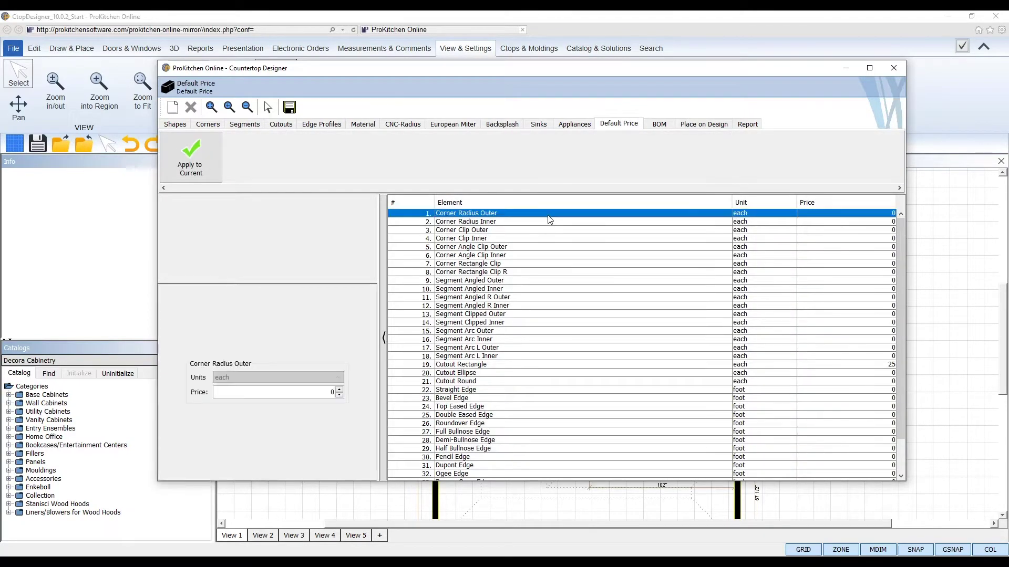
{"action": "left_click", "coordinate": [550, 230]}
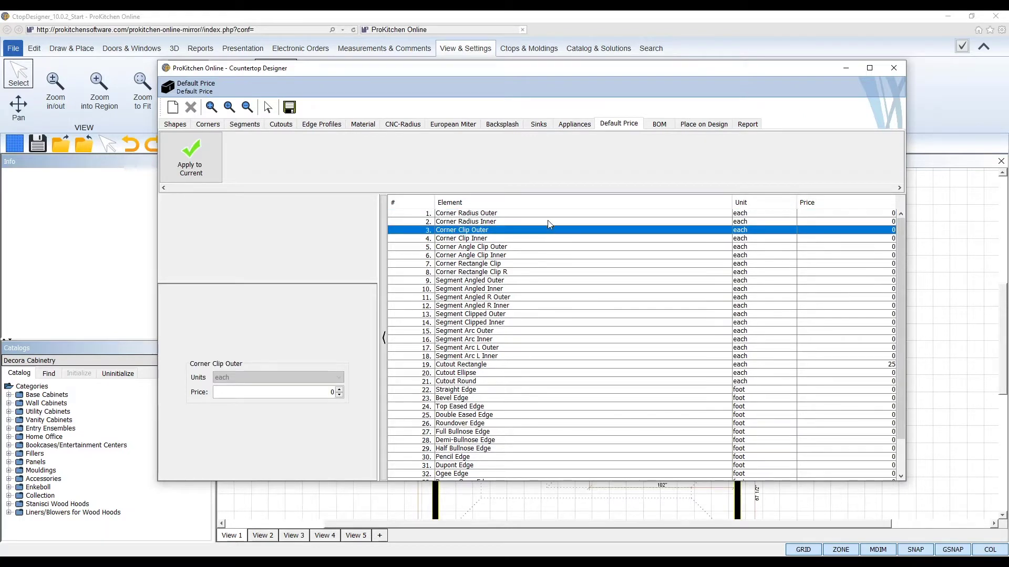
{"action": "left_click", "coordinate": [547, 220]}
{"action": "left_click", "coordinate": [550, 231]}
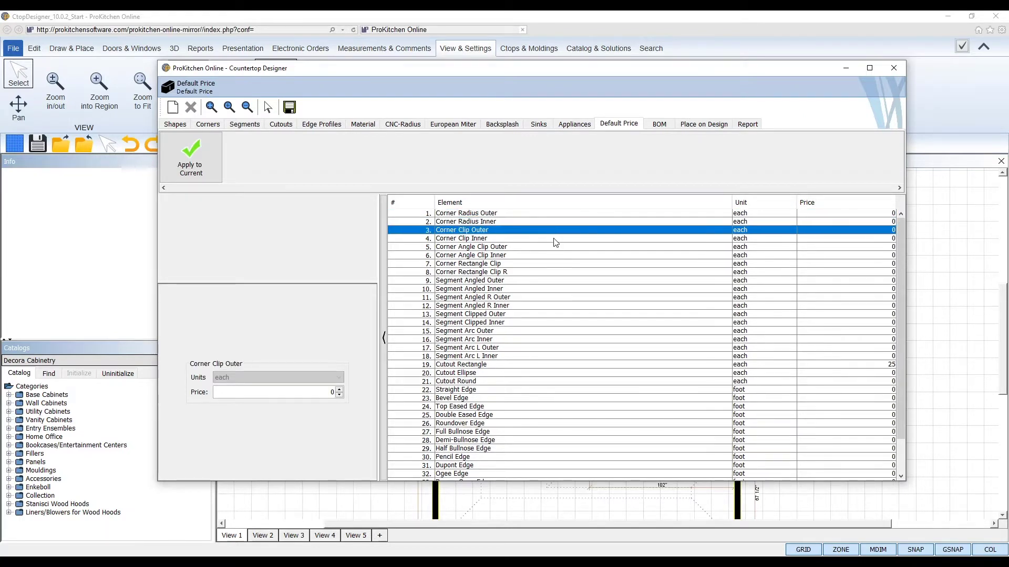
- Change the Cutout Rectangle default price from 25 to 0
{"action": "left_click", "coordinate": [532, 365]}
{"action": "double_click", "coordinate": [330, 392]}
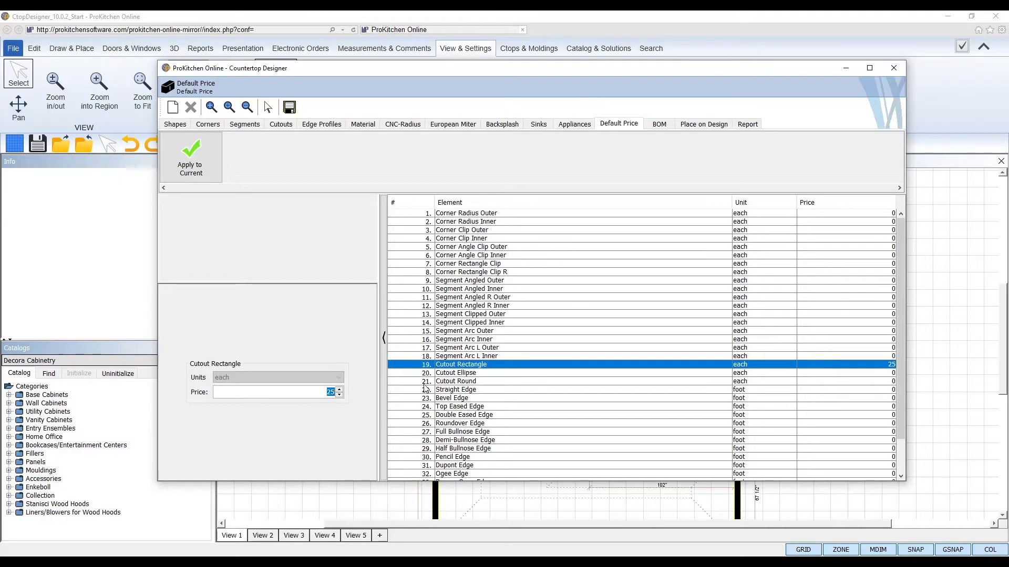
{"action": "type", "text": "0"}
- Check the Cutout Ellipse, Waterfall Edge and Double Eased Edge prices
{"action": "left_click", "coordinate": [484, 374]}
{"action": "scroll", "coordinate": [527, 386], "scroll_direction": "down", "scroll_amount": 2}
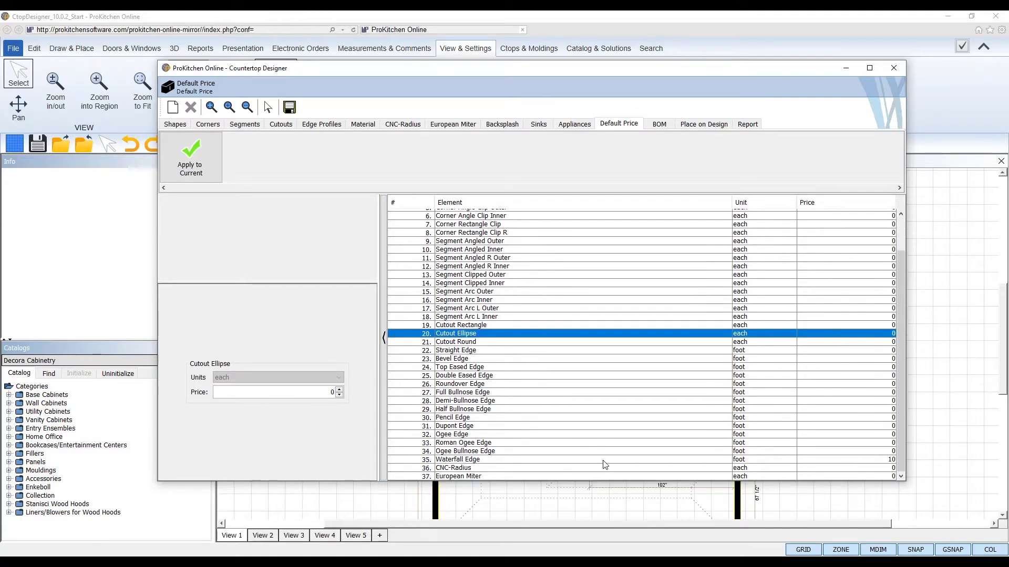
{"action": "left_click", "coordinate": [604, 461]}
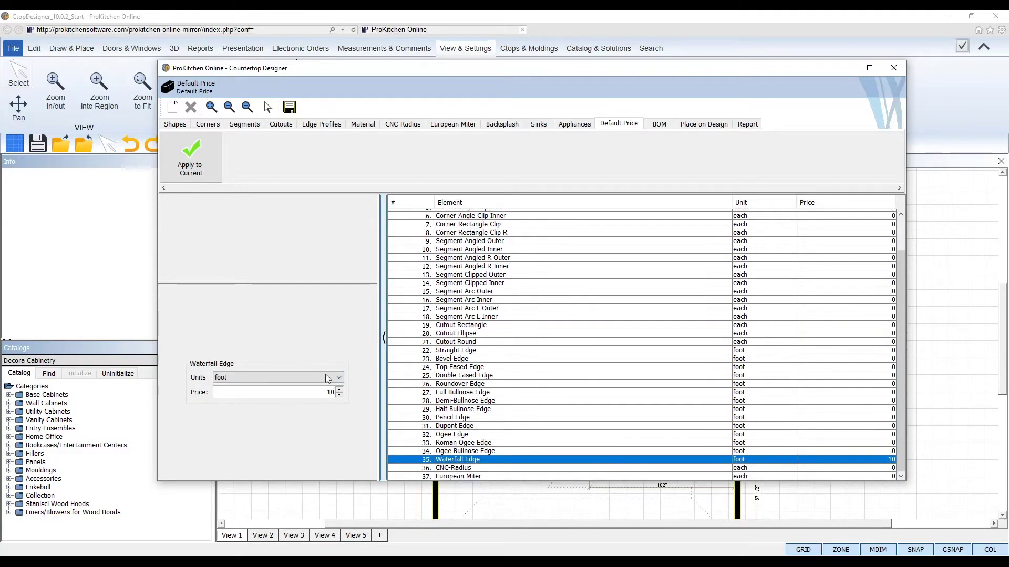
{"action": "left_click", "coordinate": [509, 376]}
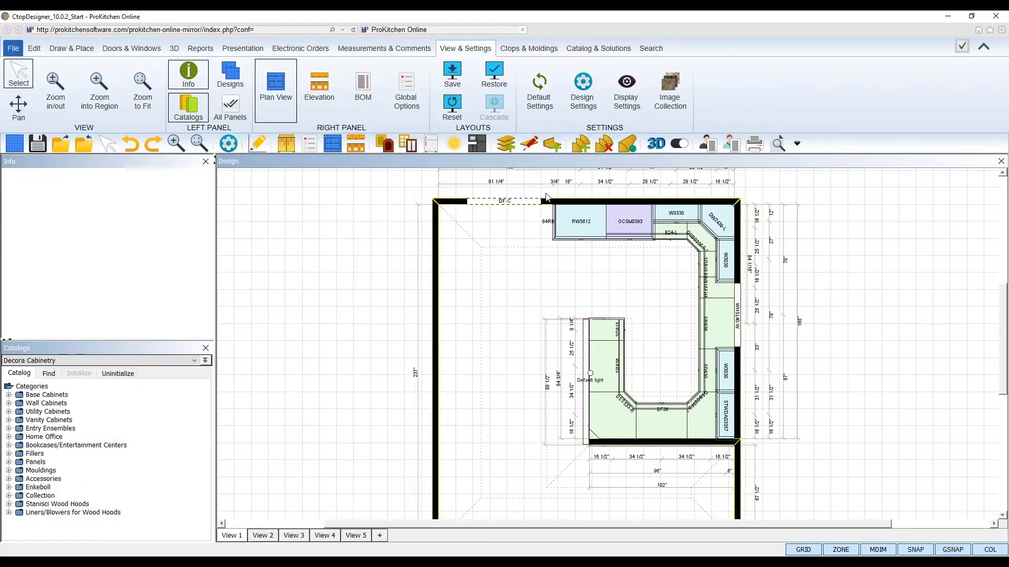
- Return to the kitchen plan and switch the ribbon to the Ctops & Moldings tab
{"action": "left_click", "coordinate": [530, 144]}
{"action": "left_click", "coordinate": [527, 49]}
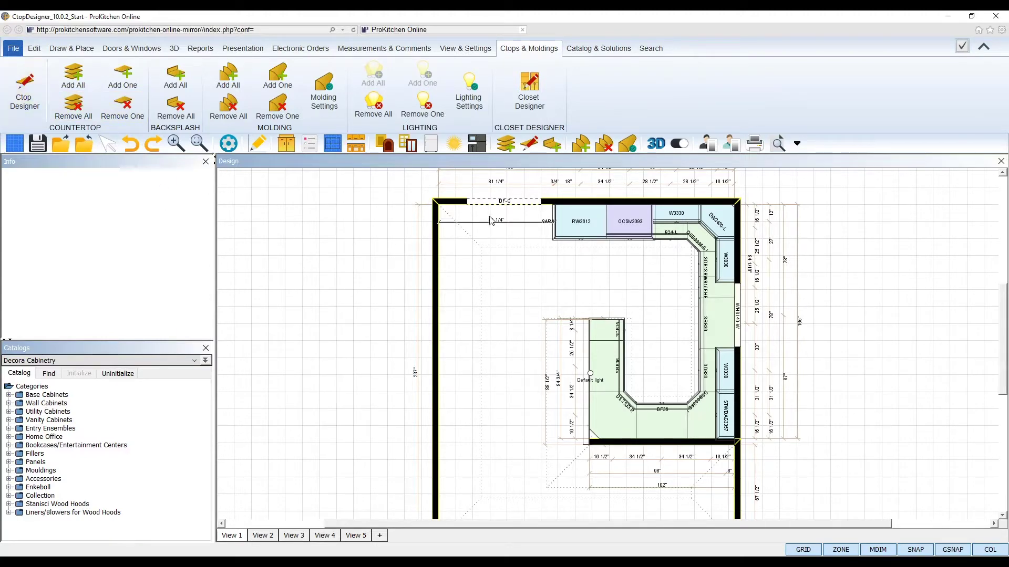
- Open the Countertop Designer and glance through the Corners, Segments and Cutouts tabs
{"action": "left_click", "coordinate": [532, 146]}
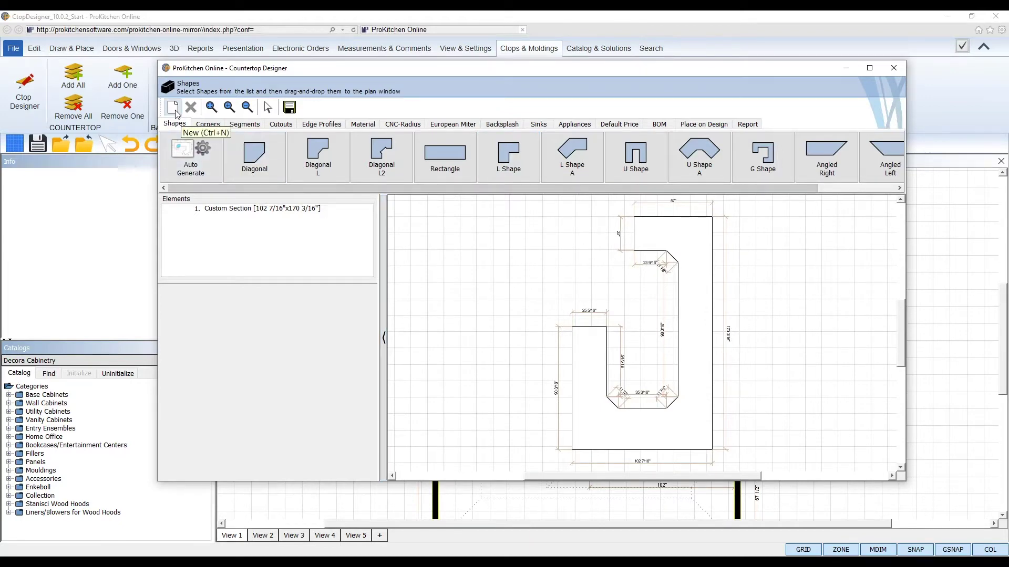
{"action": "left_click", "coordinate": [206, 125]}
{"action": "left_click", "coordinate": [254, 124]}
{"action": "left_click", "coordinate": [280, 124]}
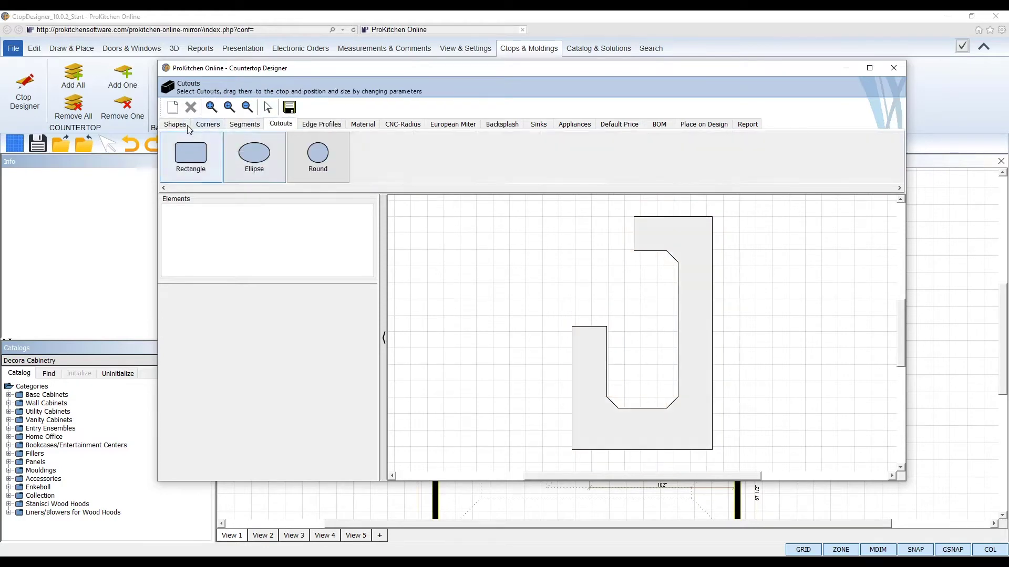
{"action": "left_click", "coordinate": [176, 124]}
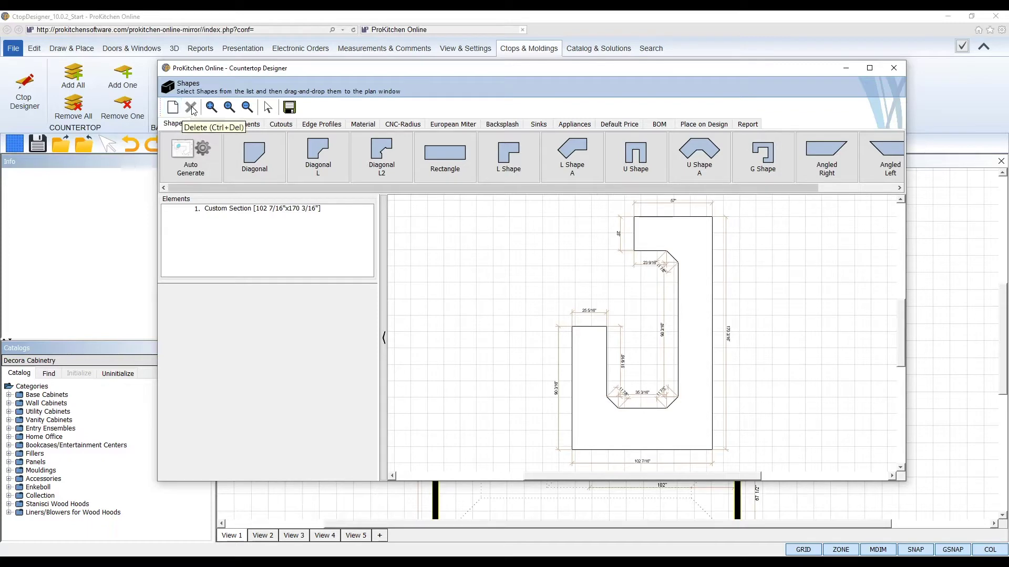
- Select the 102 7/16" x 170 3/16" Custom Section, zoom in and out, then deselect it
{"action": "left_click", "coordinate": [193, 151]}
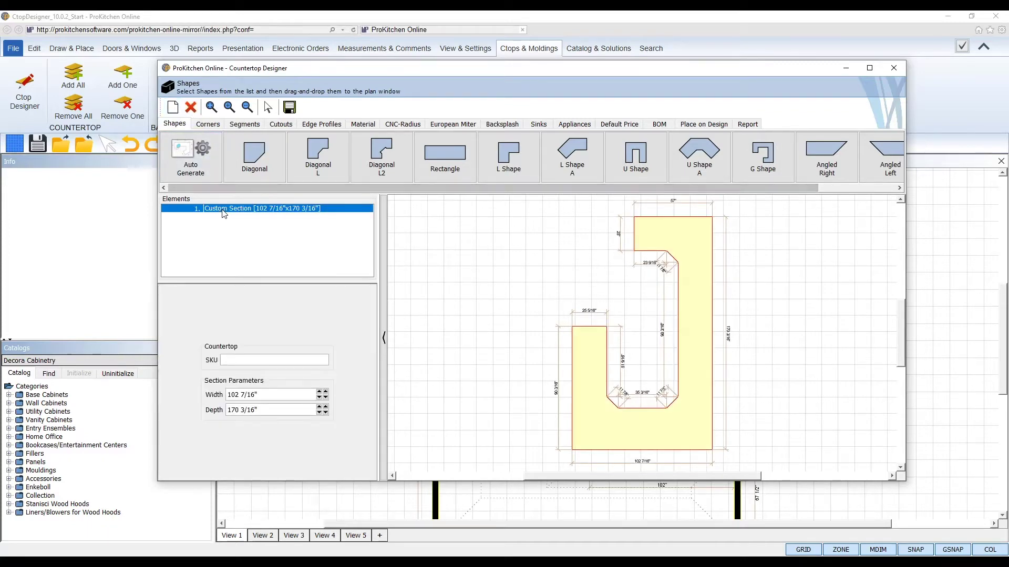
{"action": "left_click", "coordinate": [230, 109]}
{"action": "left_click", "coordinate": [253, 111]}
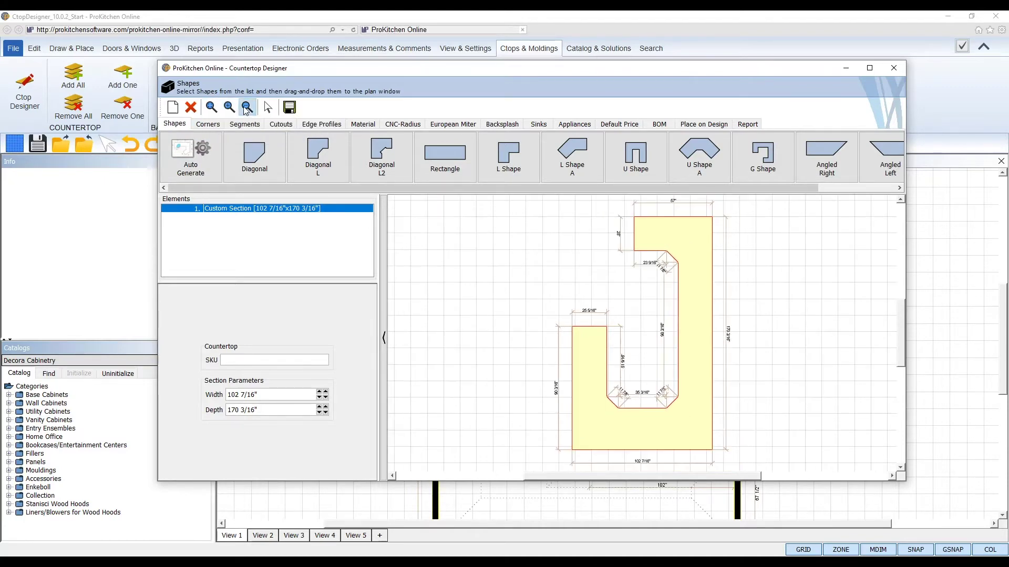
{"action": "left_click", "coordinate": [268, 107]}
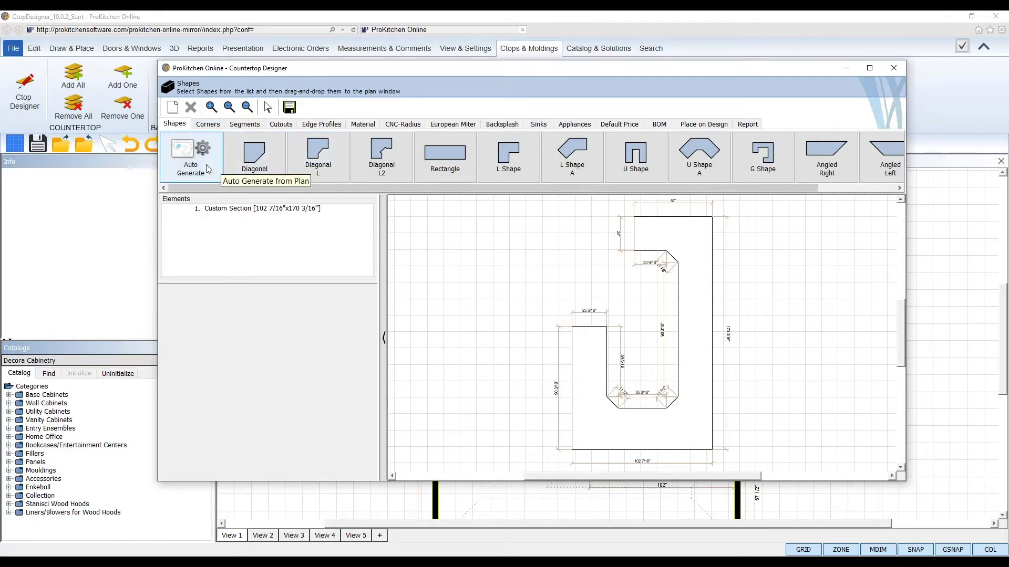
- Browse the corner, segment, cutout, edge, material, CNC, miter, backsplash, sink and appliance options
{"action": "left_click", "coordinate": [208, 125]}
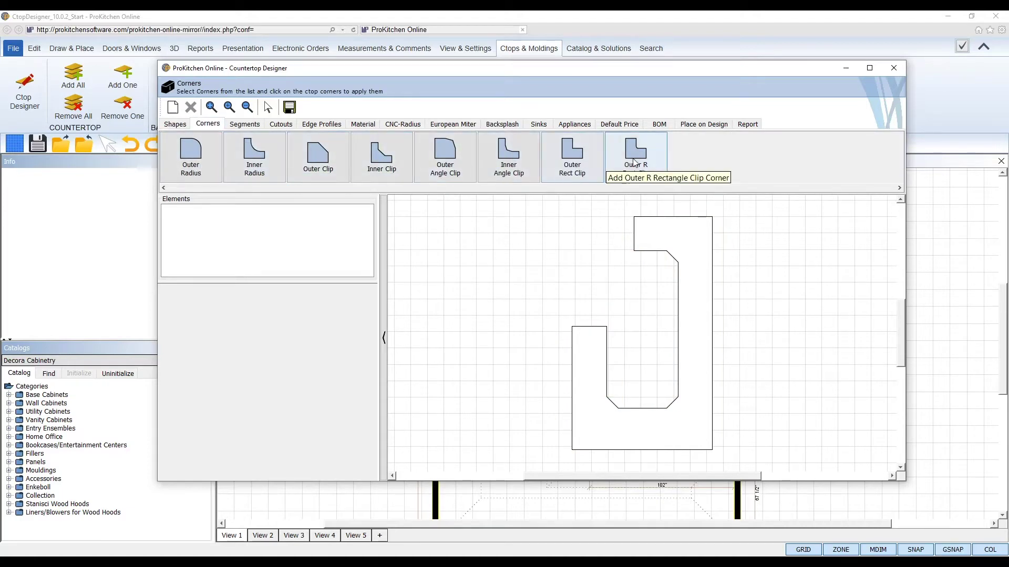
{"action": "left_click", "coordinate": [244, 125]}
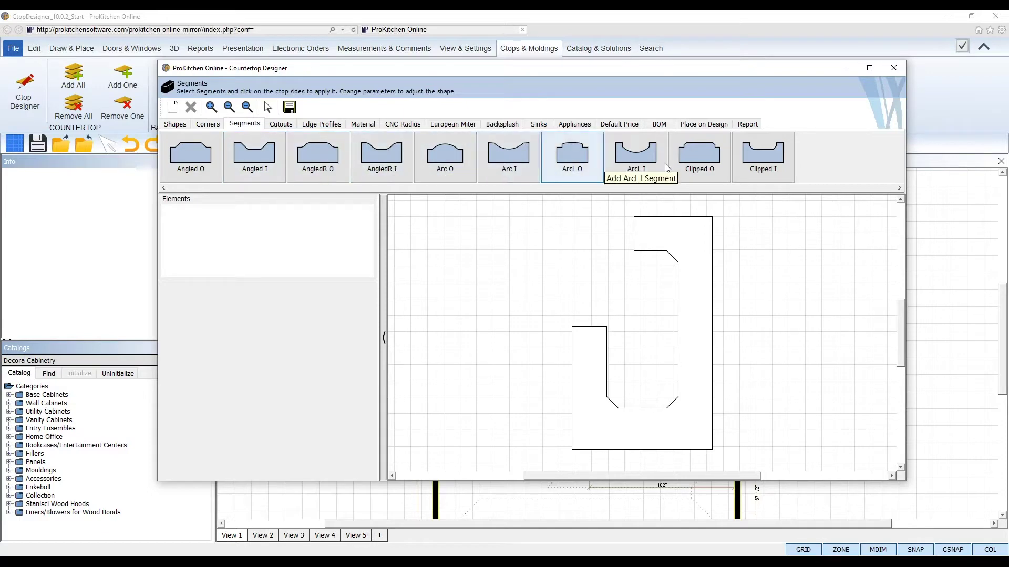
{"action": "left_click", "coordinate": [280, 124]}
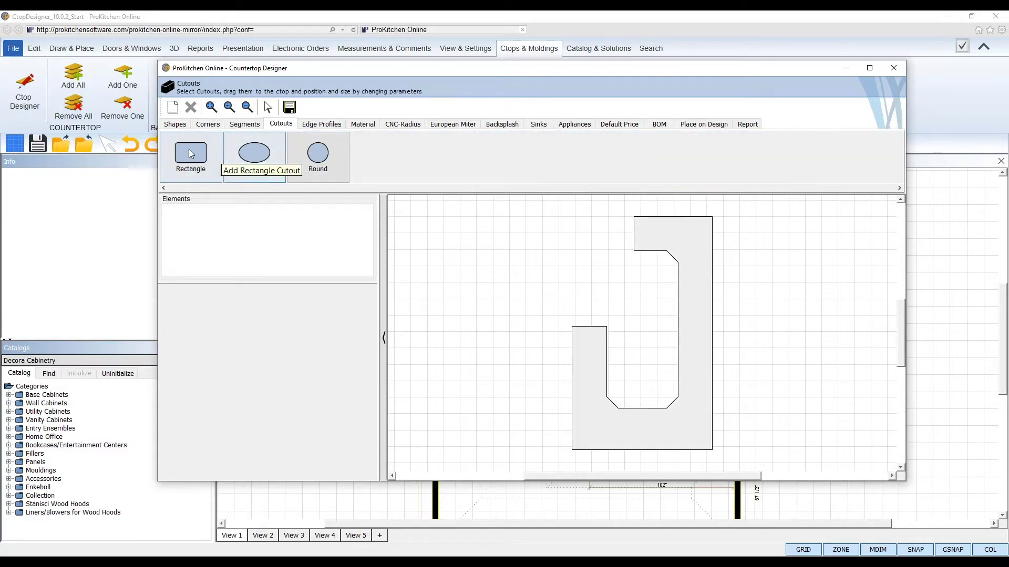
{"action": "left_click", "coordinate": [321, 124]}
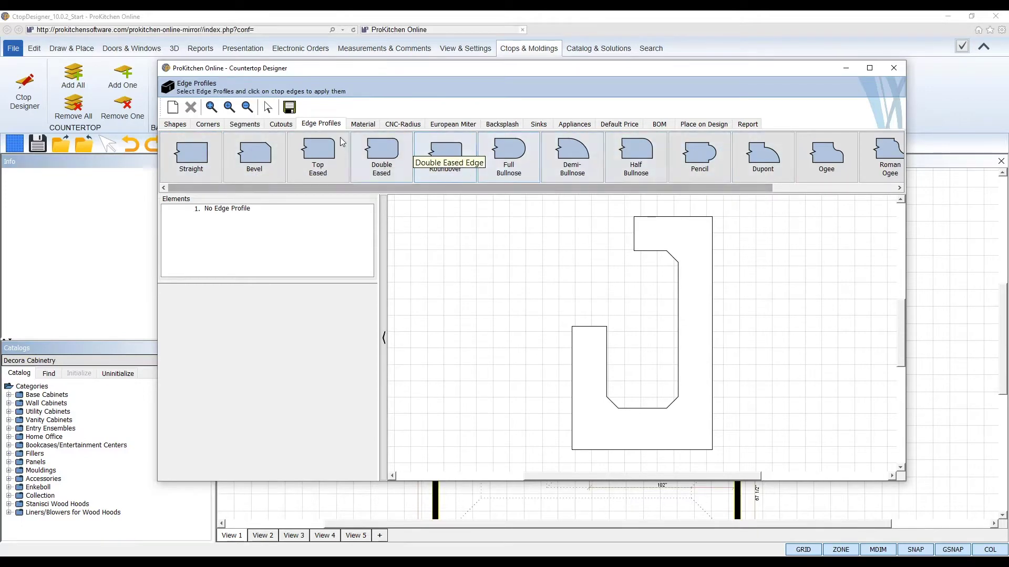
{"action": "left_click", "coordinate": [362, 124]}
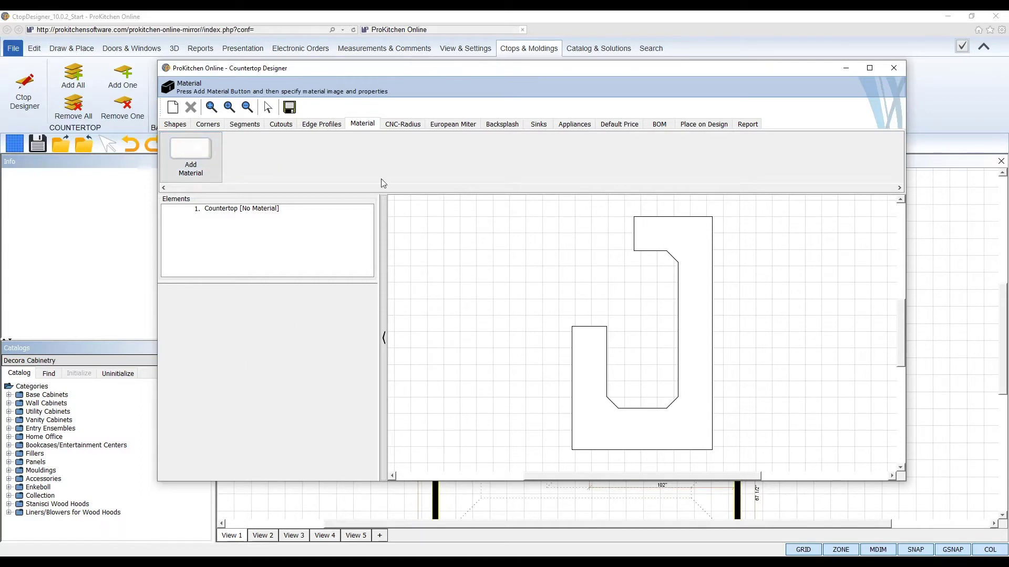
{"action": "left_click", "coordinate": [398, 126]}
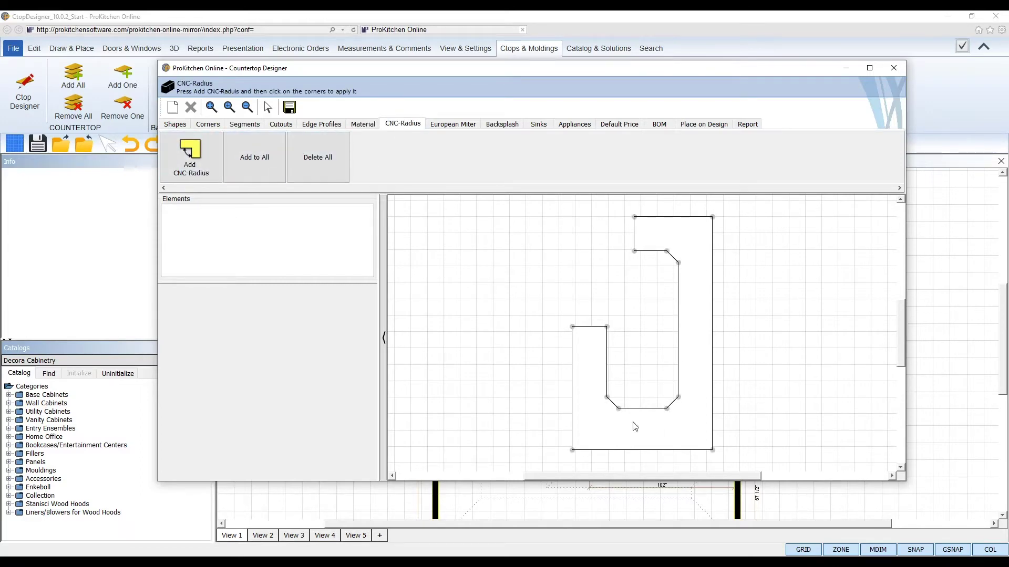
{"action": "left_click", "coordinate": [449, 125]}
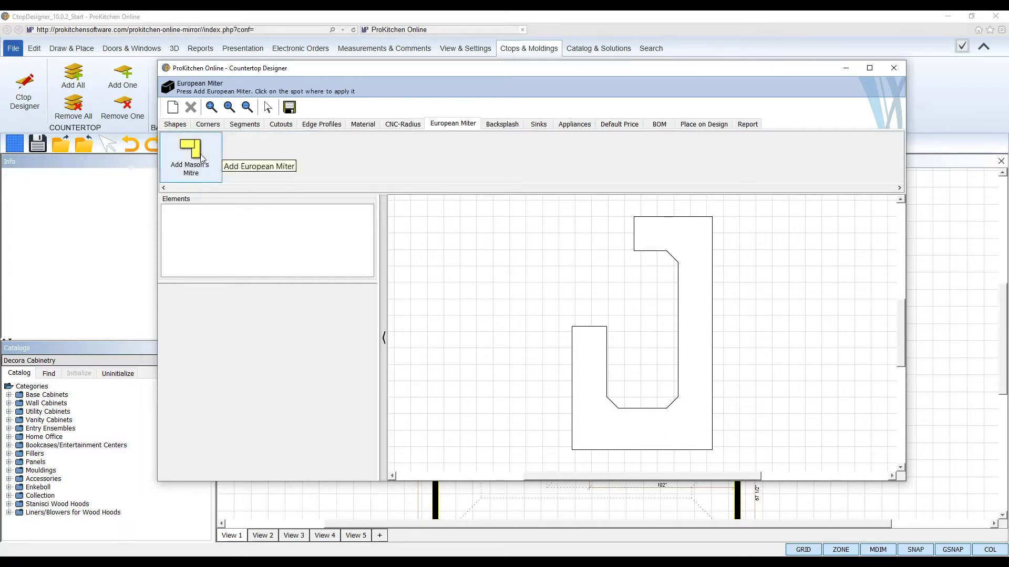
{"action": "left_click", "coordinate": [498, 126]}
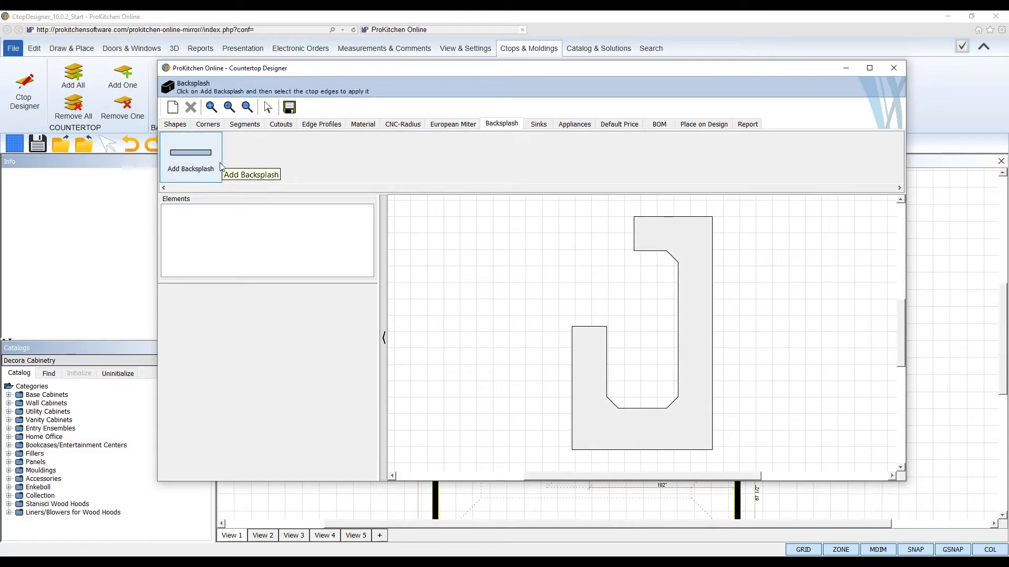
{"action": "left_click", "coordinate": [539, 125]}
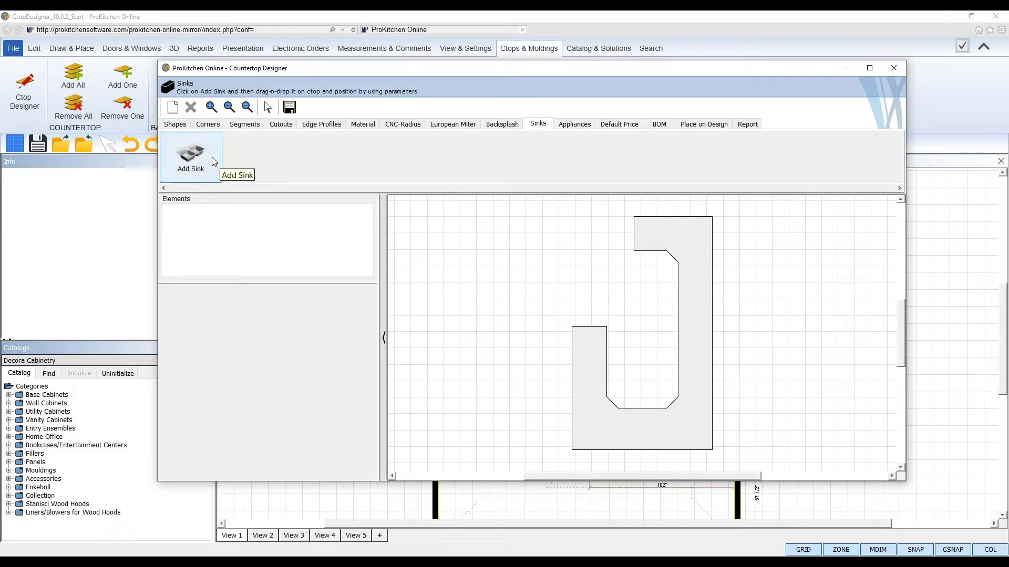
{"action": "left_click", "coordinate": [575, 124]}
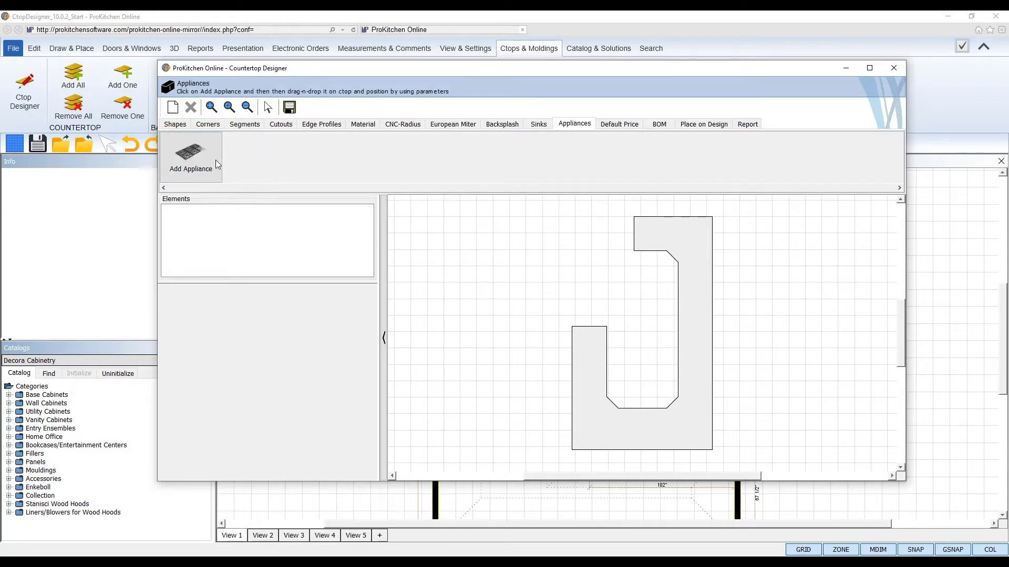
- Step through the Default Price list to show the Segment Clipped Outer price details
{"action": "left_click", "coordinate": [614, 125]}
{"action": "scroll", "coordinate": [640, 255], "scroll_direction": "down", "scroll_amount": 2}
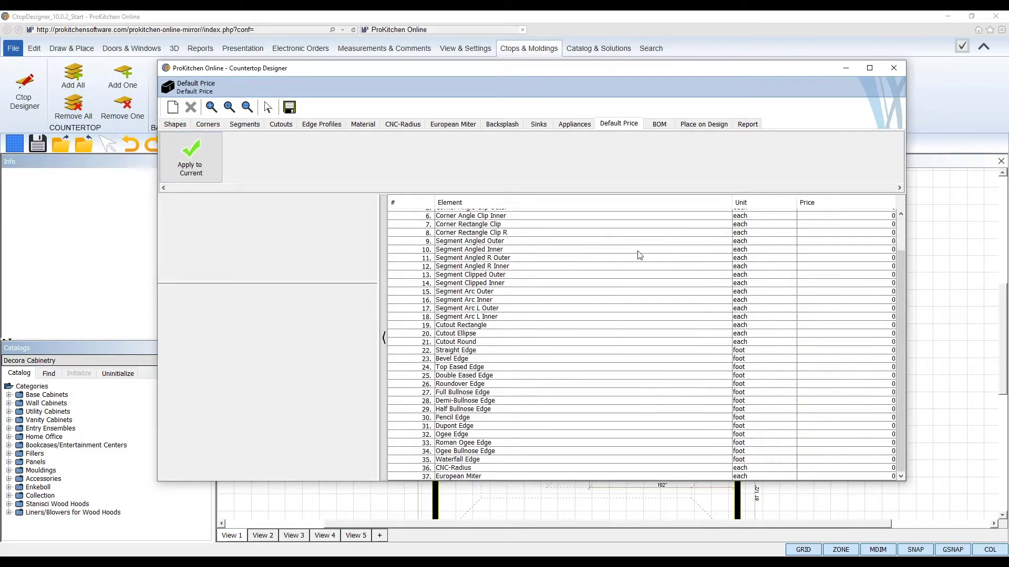
{"action": "left_click", "coordinate": [622, 291]}
{"action": "left_click", "coordinate": [622, 282]}
{"action": "left_click", "coordinate": [622, 275]}
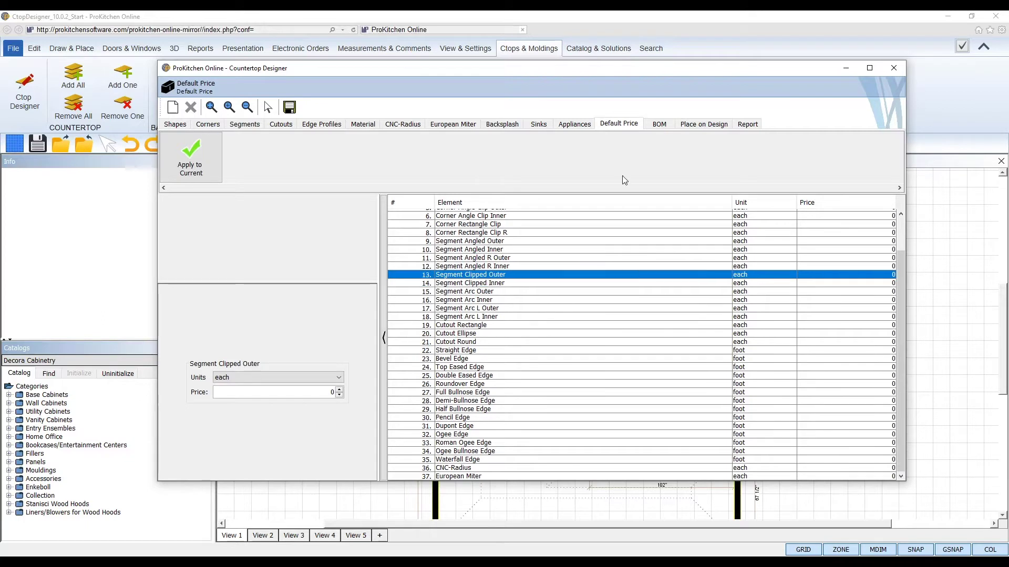
- View the bill of materials, plan placement options and report preview, then return to Shapes
{"action": "left_click", "coordinate": [658, 125]}
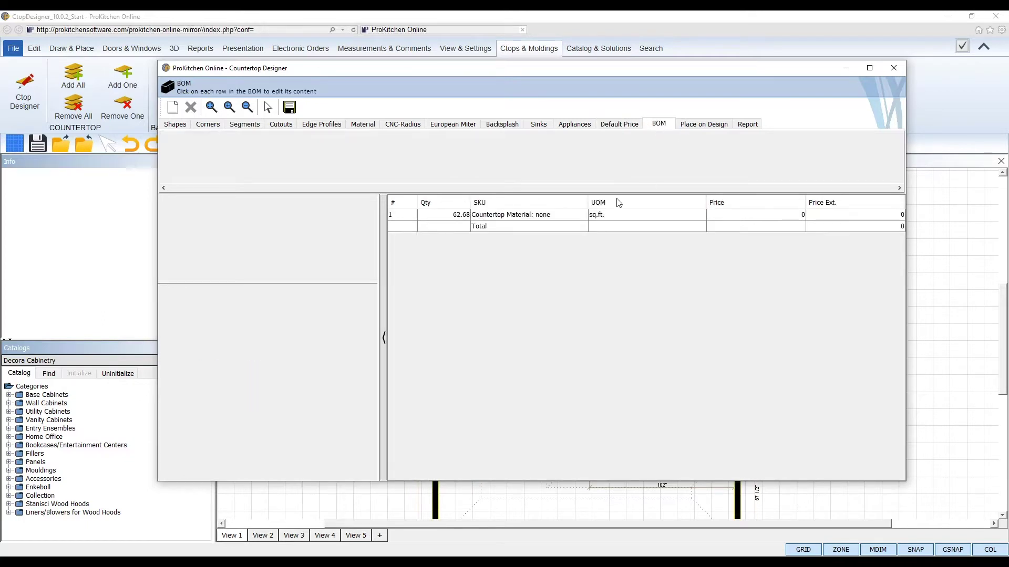
{"action": "left_click", "coordinate": [703, 125]}
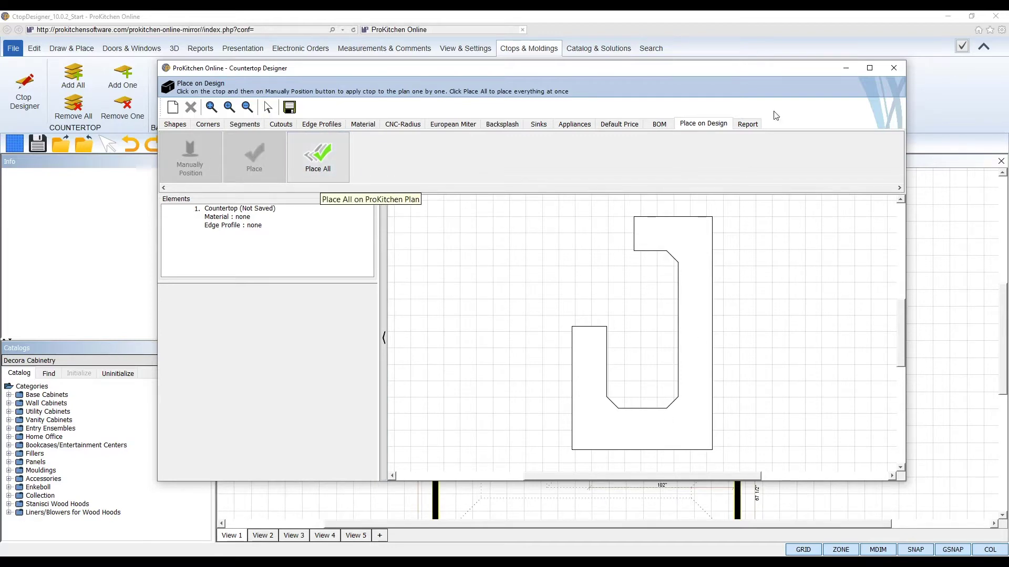
{"action": "left_click", "coordinate": [747, 125]}
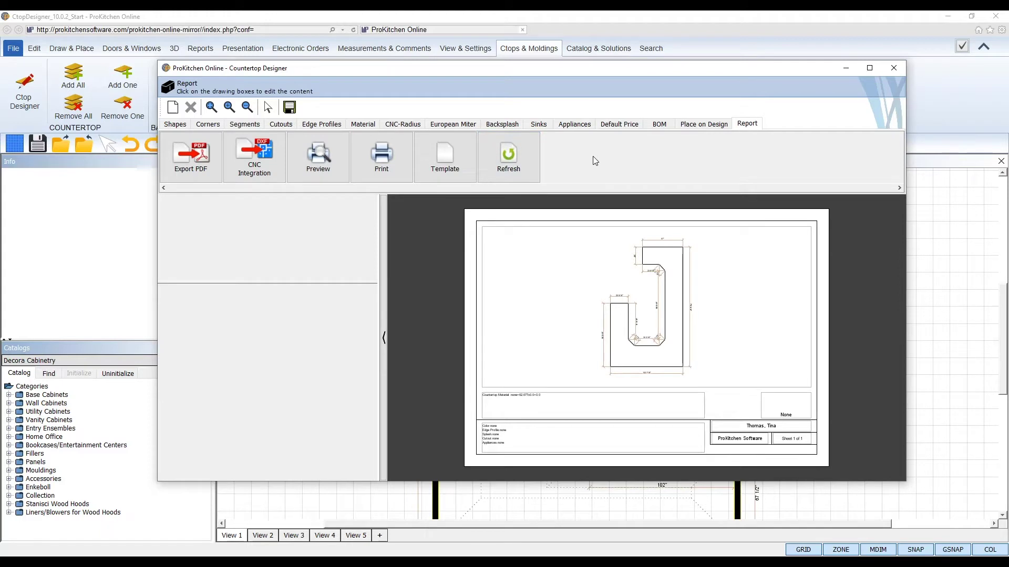
{"action": "left_click", "coordinate": [175, 124]}
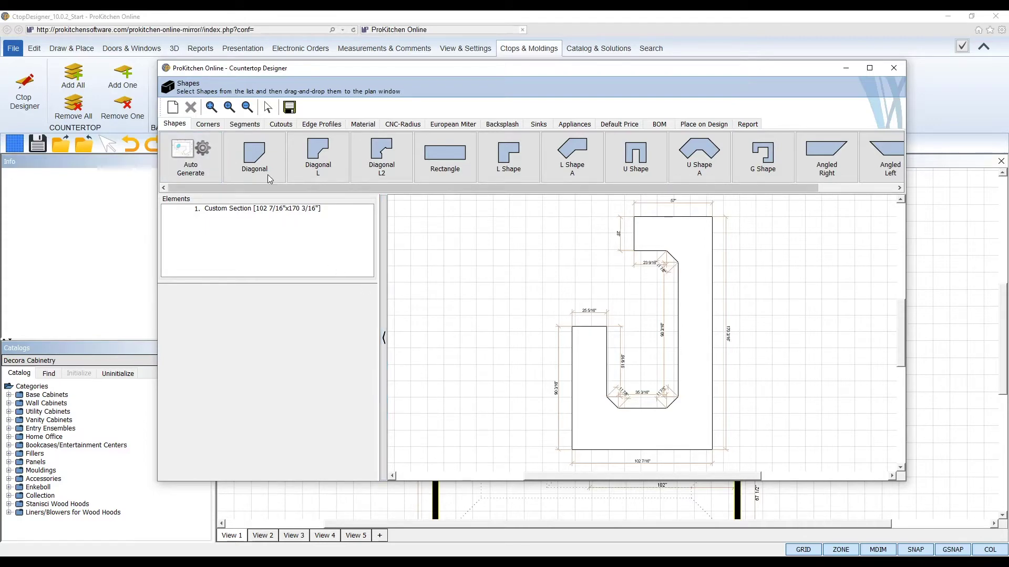
- Choose the Rectangle shape, showing its default 60" by 25" section size
{"action": "left_click", "coordinate": [443, 167]}
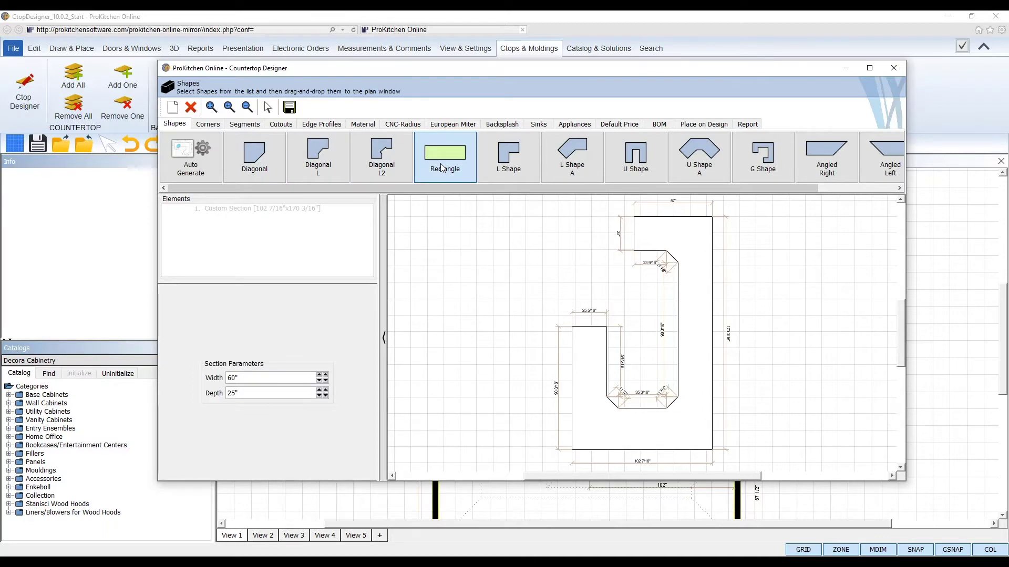
- Add a 12" x 90 3/16" rectangular section and place it beside the U-shaped countertop
{"action": "left_click_drag", "start_coordinate": [441, 167], "coordinate": [270, 377]}
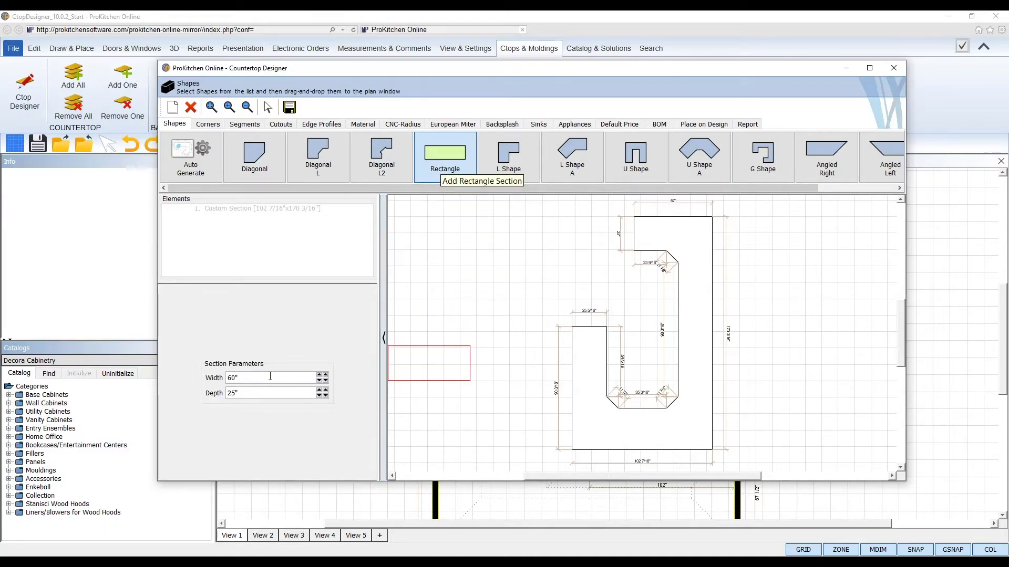
{"action": "double_click", "coordinate": [242, 376]}
{"action": "type", "text": "12"}
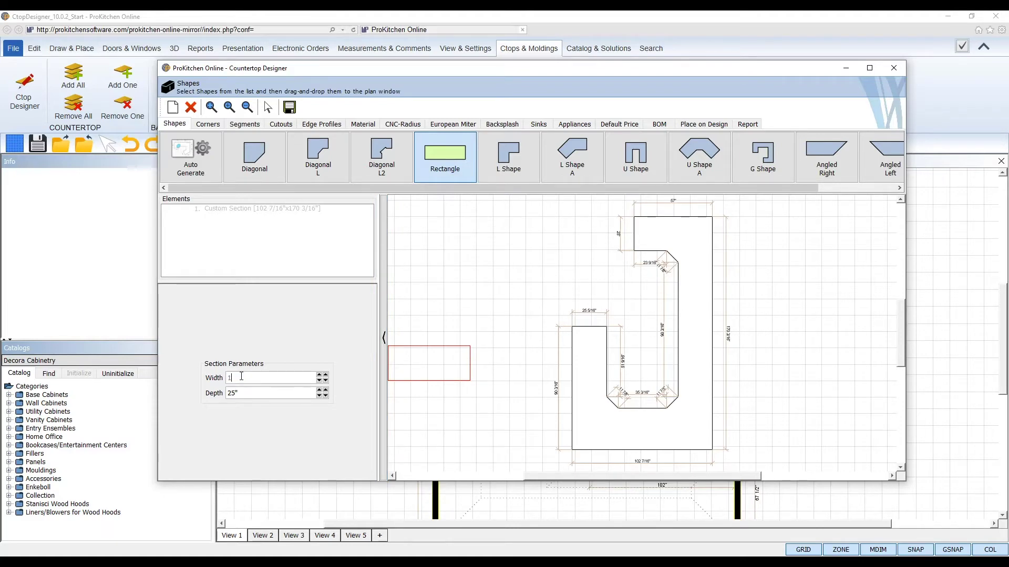
{"action": "left_click", "coordinate": [245, 394]}
{"action": "left_click_drag", "start_coordinate": [228, 393], "coordinate": [221, 393]}
{"action": "type", "text": "90 3/16"}
{"action": "left_click", "coordinate": [266, 378]}
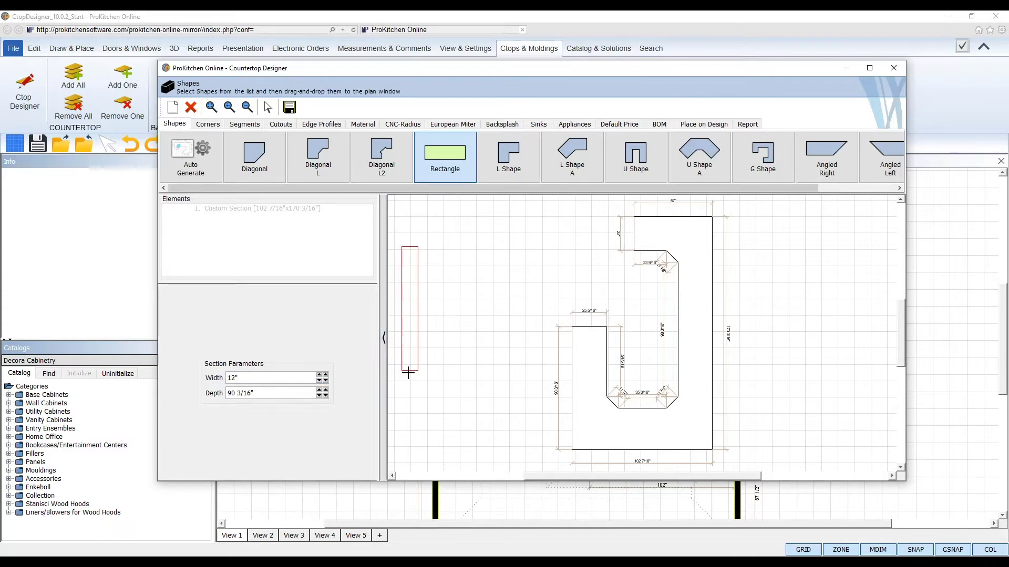
{"action": "left_click_drag", "start_coordinate": [408, 373], "coordinate": [540, 450]}
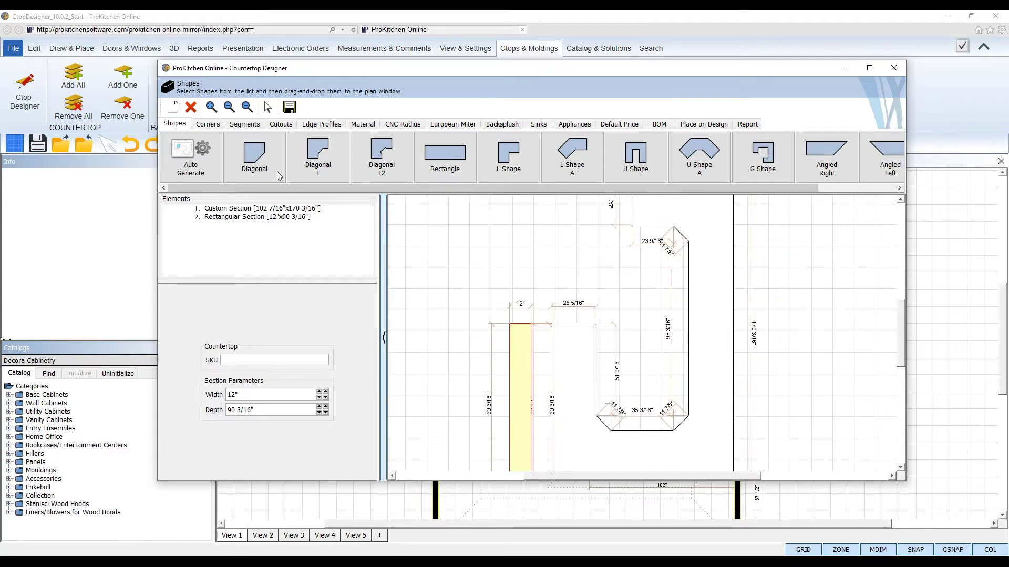
- Apply 3" Outer Radius to the strip's top-left, bottom-left and middle piece's top-right corners
{"action": "left_click", "coordinate": [209, 125]}
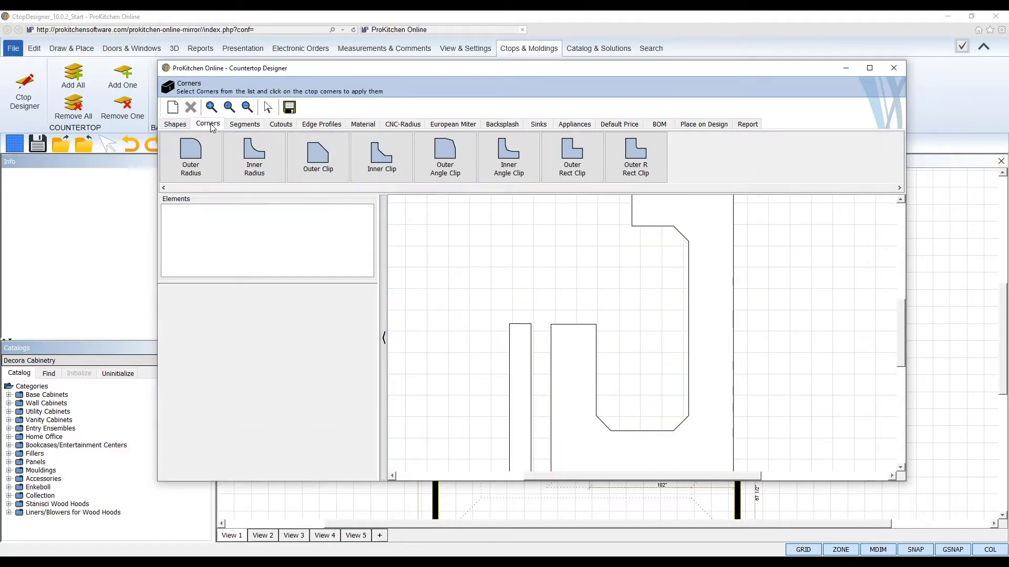
{"action": "left_click", "coordinate": [205, 162]}
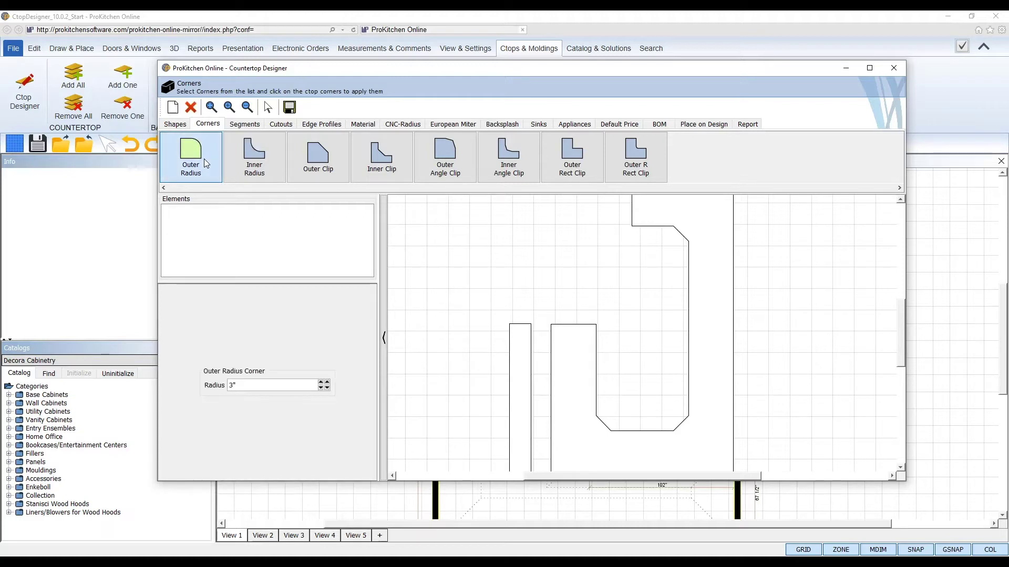
{"action": "double_click", "coordinate": [236, 386]}
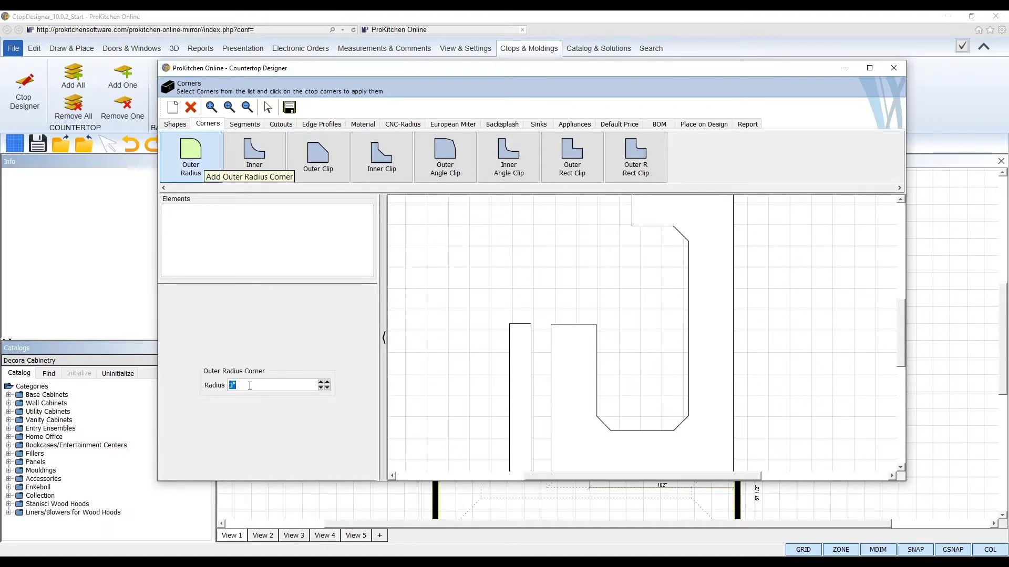
{"action": "scroll", "coordinate": [541, 381], "scroll_direction": "up", "scroll_amount": 3}
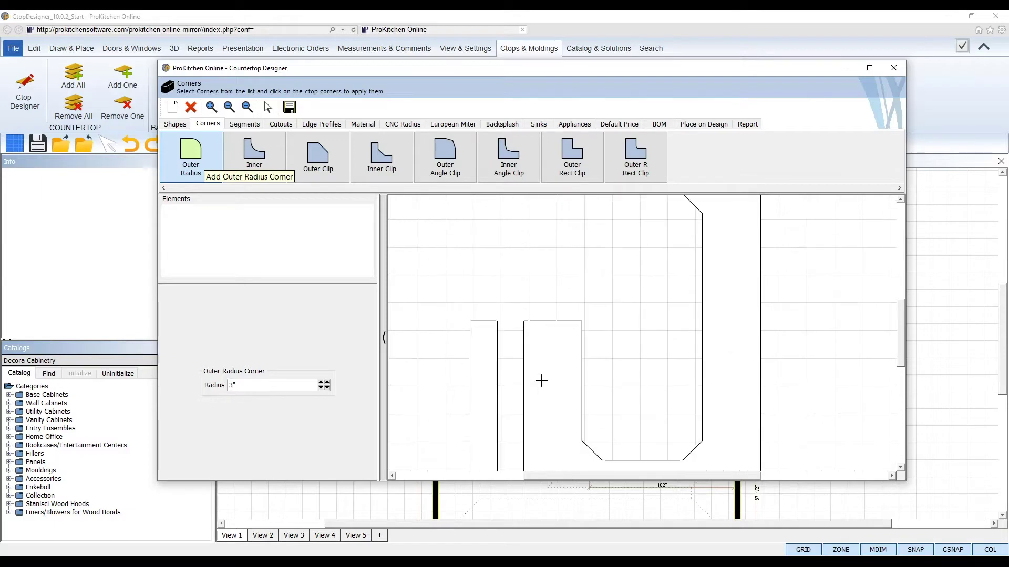
{"action": "left_click_drag", "start_coordinate": [903, 321], "coordinate": [902, 343]}
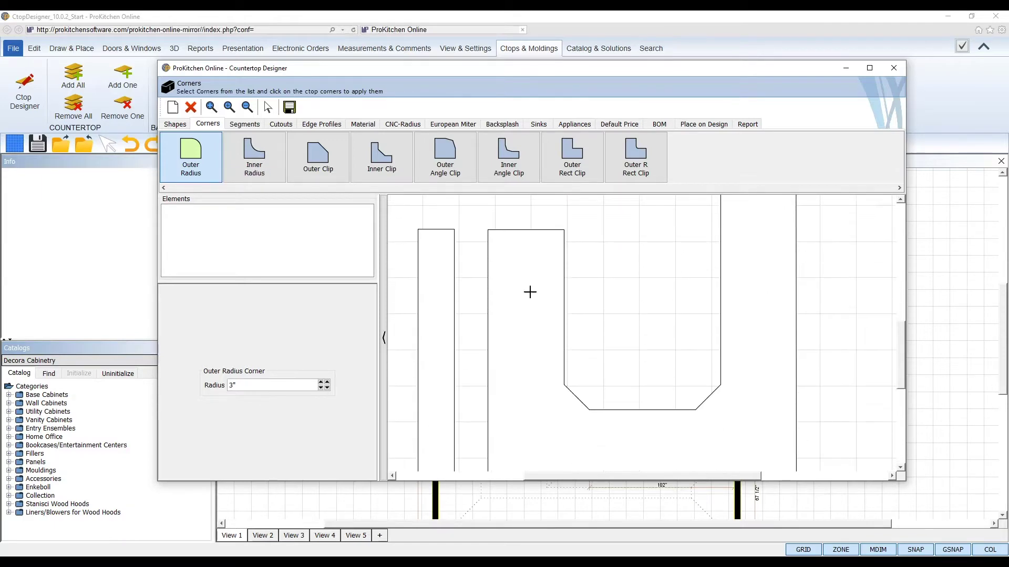
{"action": "left_click", "coordinate": [420, 232]}
{"action": "left_click_drag", "start_coordinate": [902, 340], "coordinate": [902, 350]}
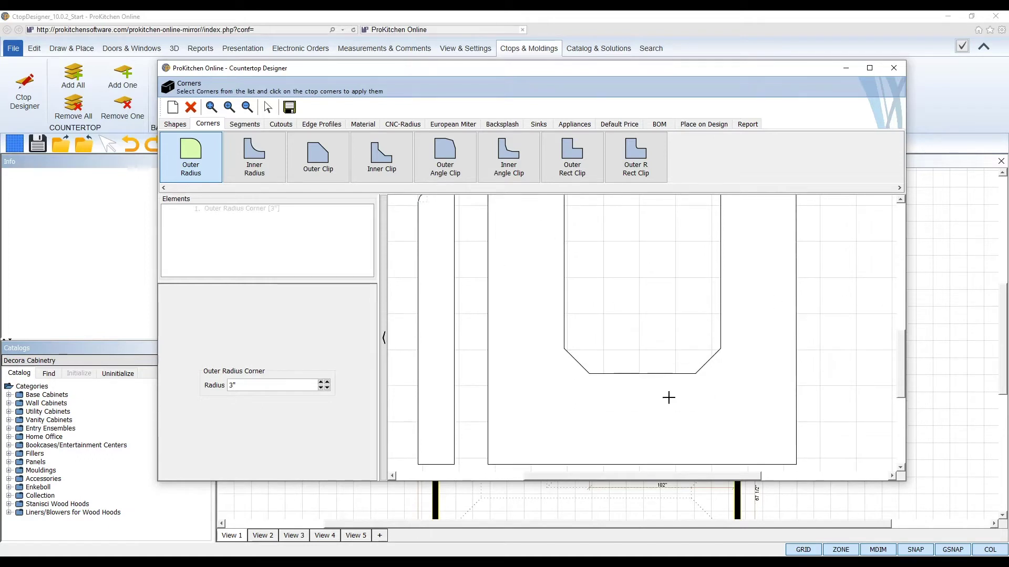
{"action": "left_click", "coordinate": [421, 460]}
{"action": "left_click_drag", "start_coordinate": [901, 373], "coordinate": [900, 349]}
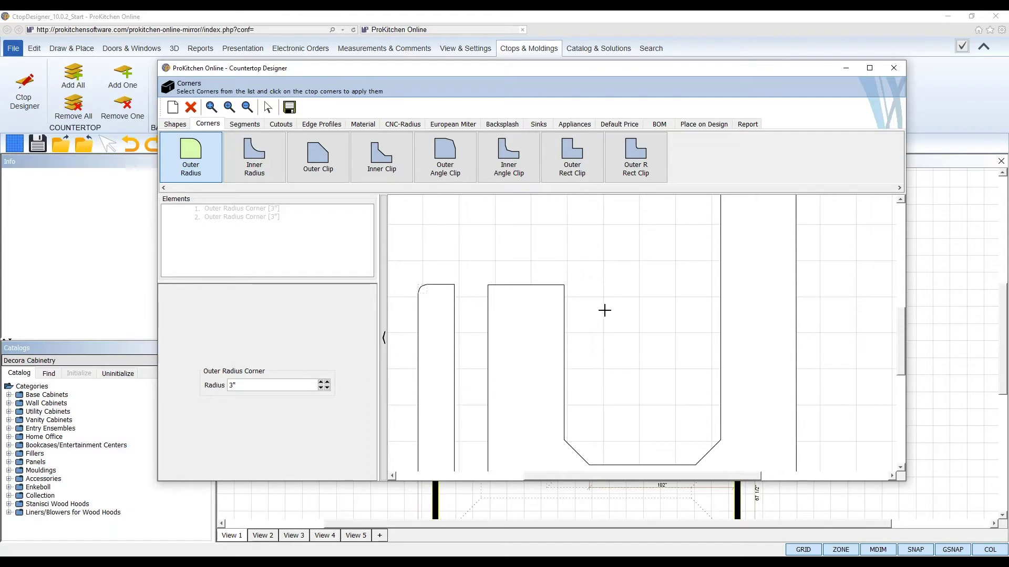
{"action": "left_click", "coordinate": [561, 287]}
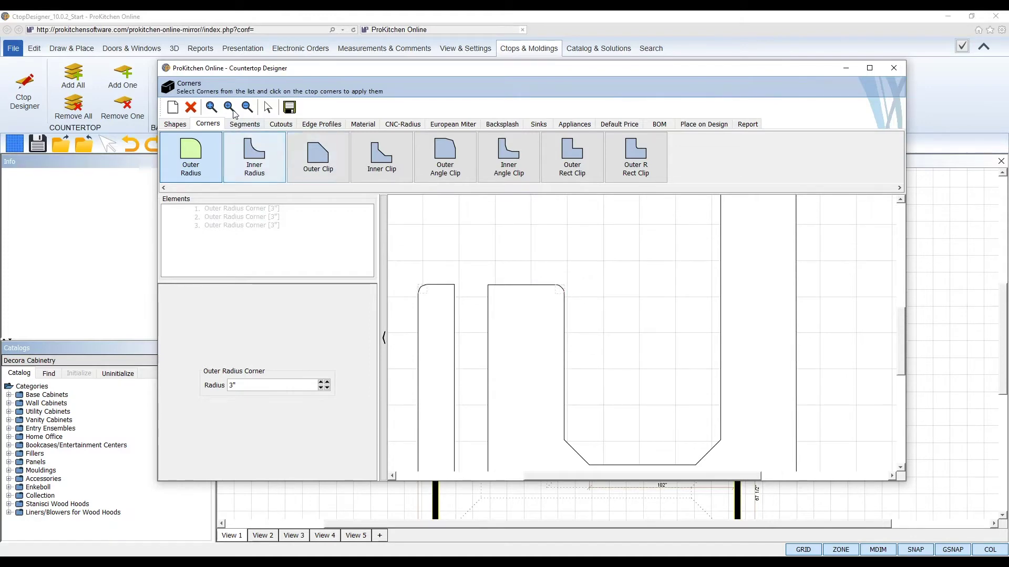
{"action": "left_click", "coordinate": [212, 107]}
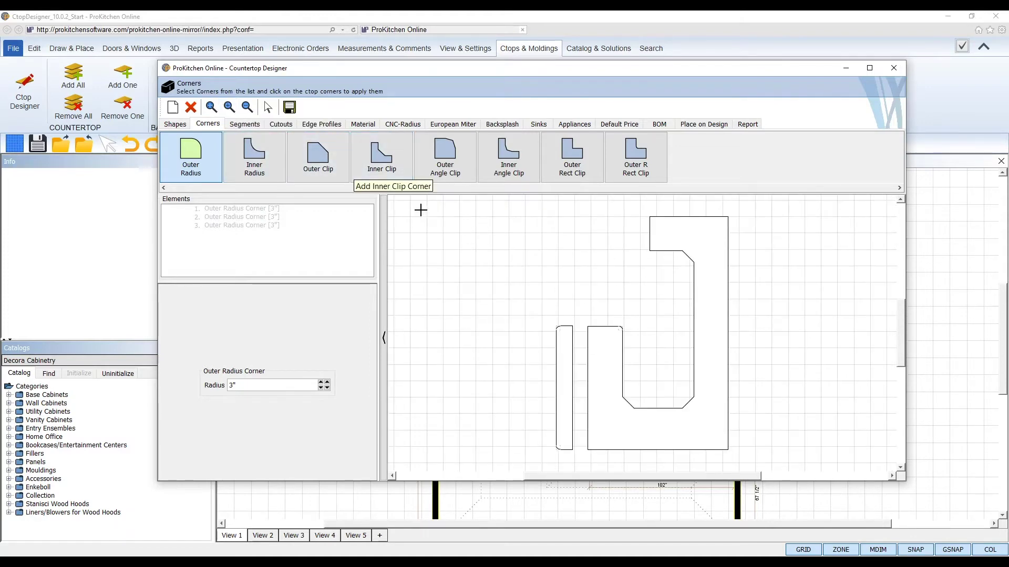
{"action": "left_click", "coordinate": [249, 127]}
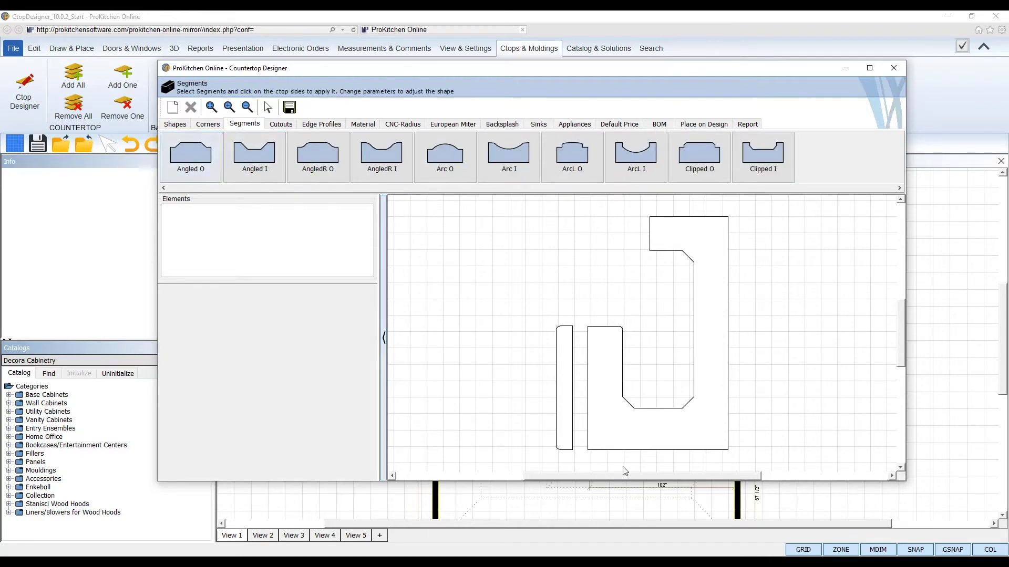
- Add an outward 45° angled segment on the bottom edge, 96" wide and 12" deep
{"action": "left_click", "coordinate": [195, 167]}
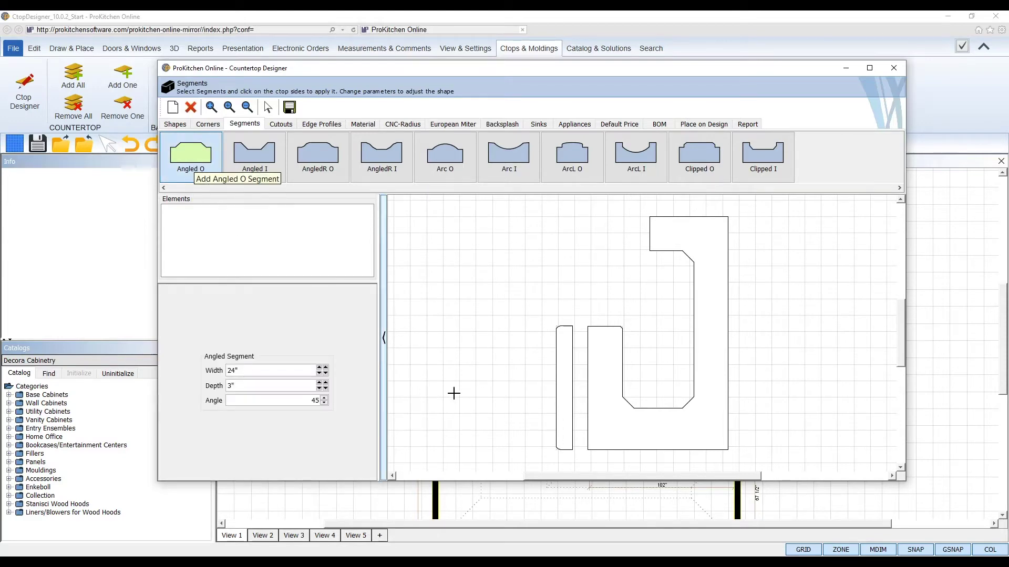
{"action": "left_click", "coordinate": [657, 448]}
{"action": "scroll", "coordinate": [667, 455], "scroll_direction": "up", "scroll_amount": 3}
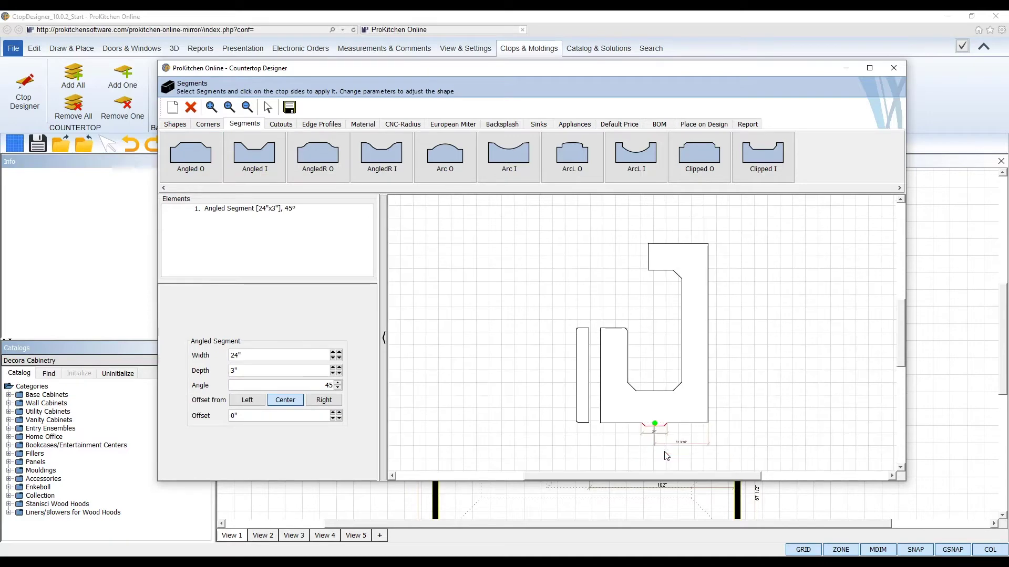
{"action": "left_click_drag", "start_coordinate": [903, 319], "coordinate": [904, 361]}
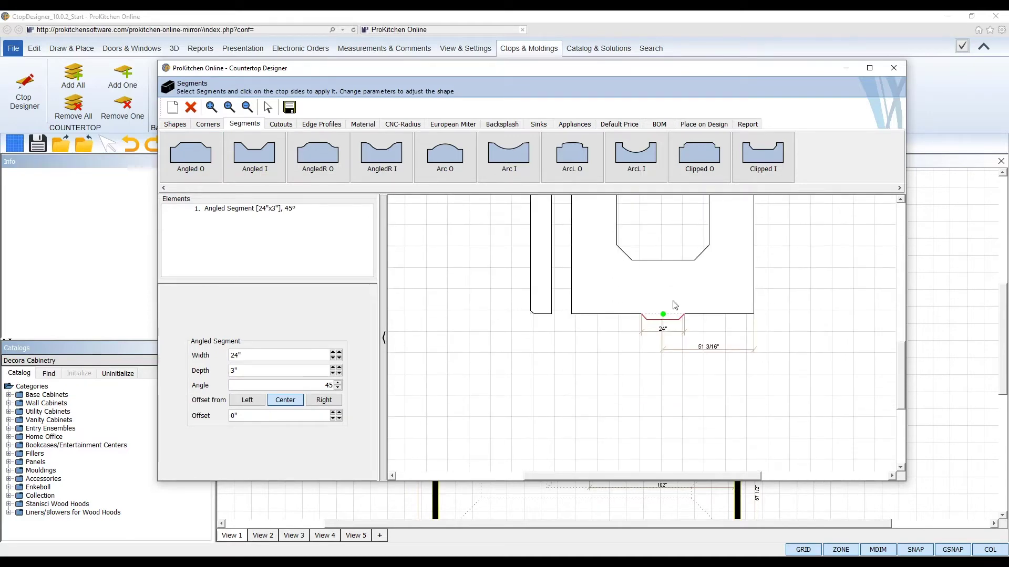
{"action": "left_click", "coordinate": [273, 353]}
{"action": "left_click_drag", "start_coordinate": [266, 356], "coordinate": [217, 347]}
{"action": "type", "text": "96"}
{"action": "key", "text": "Tab"}
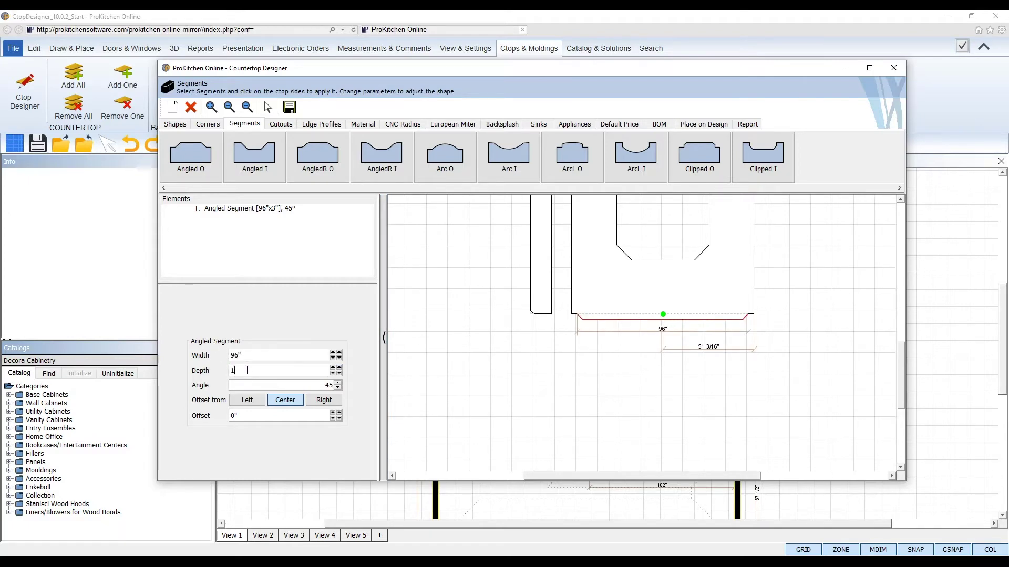
{"action": "type", "text": "12"}
{"action": "key", "text": "Return"}
- Centre the angled segment on the bottom edge and fit the countertop in view
{"action": "left_click", "coordinate": [254, 400]}
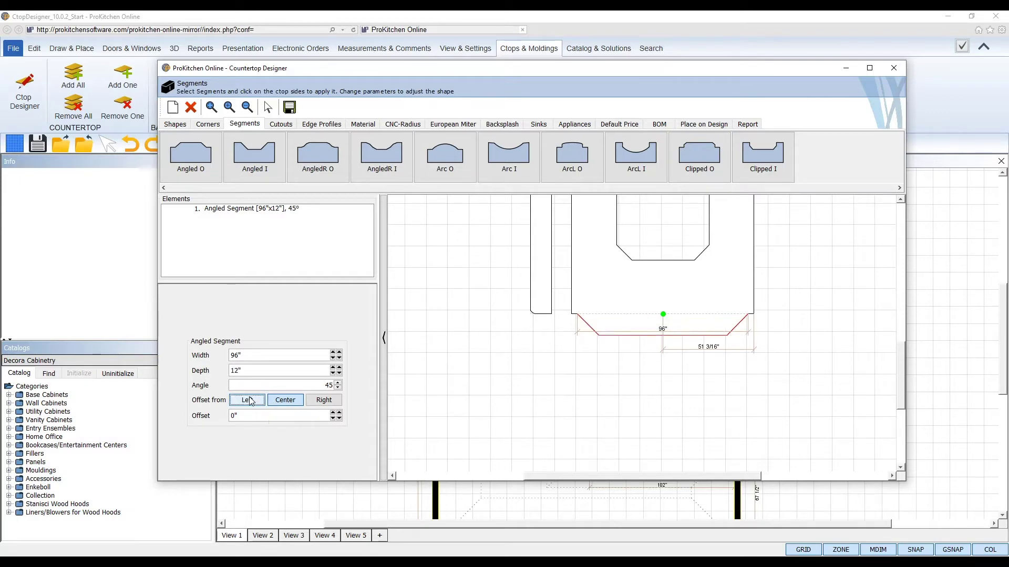
{"action": "left_click", "coordinate": [280, 401]}
{"action": "left_click", "coordinate": [323, 401]}
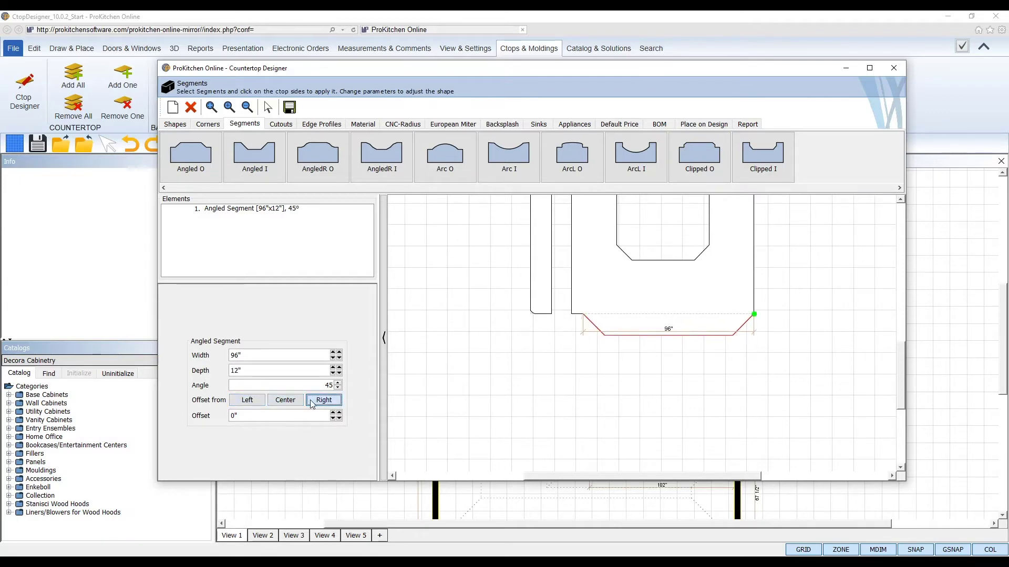
{"action": "left_click", "coordinate": [293, 402]}
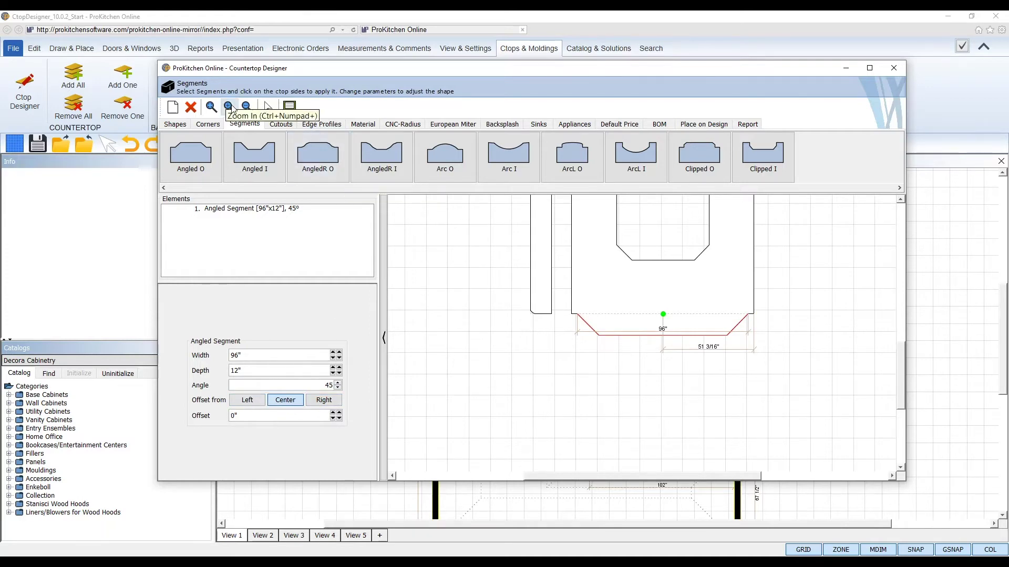
{"action": "left_click", "coordinate": [212, 108]}
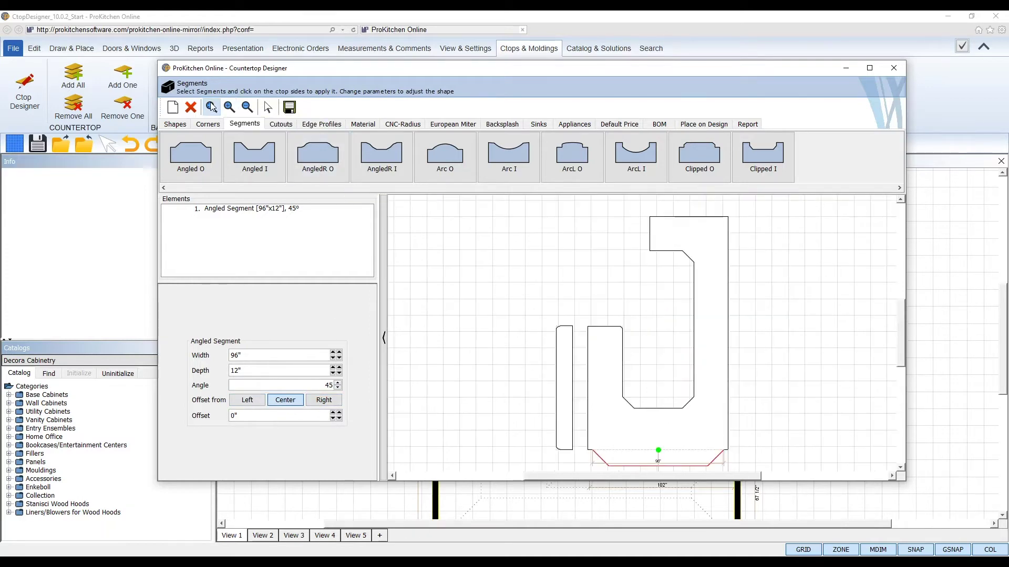
{"action": "left_click", "coordinate": [281, 124]}
- Add a rectangular cutout sized 33" wide by 22" deep
{"action": "left_click", "coordinate": [191, 155]}
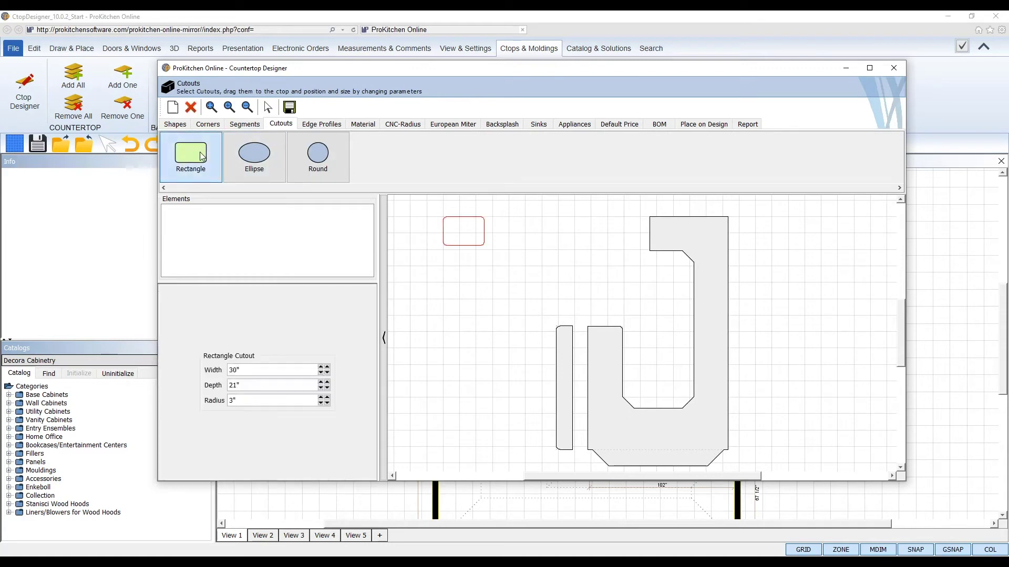
{"action": "double_click", "coordinate": [239, 370]}
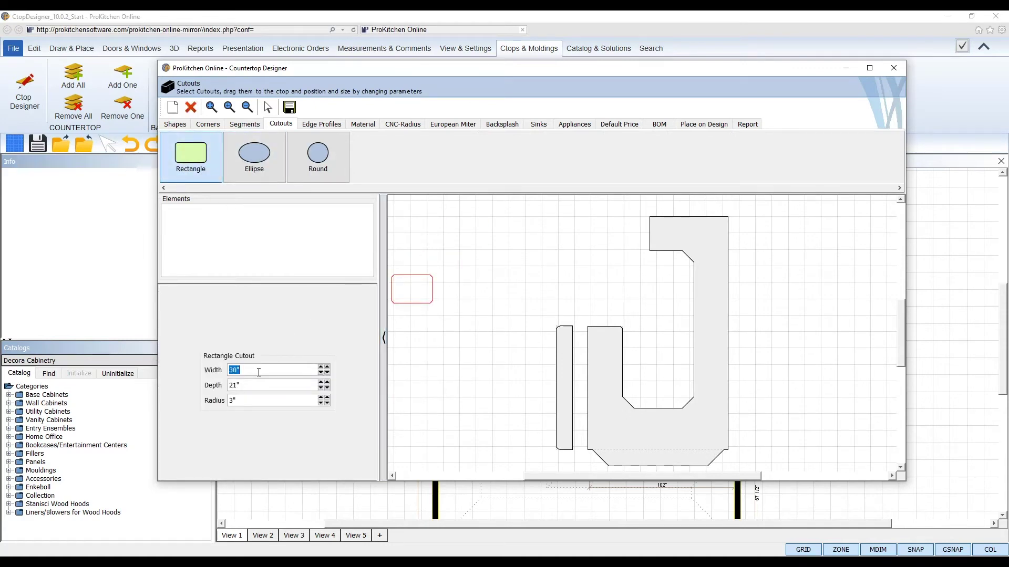
{"action": "type", "text": "33"}
{"action": "key", "text": "Return"}
{"action": "double_click", "coordinate": [257, 385]}
{"action": "type", "text": "22"}
{"action": "key", "text": "Return"}
- Move the cutout onto the right leg, centred at an 84 11/16" offset
{"action": "left_click_drag", "start_coordinate": [415, 279], "coordinate": [721, 259]}
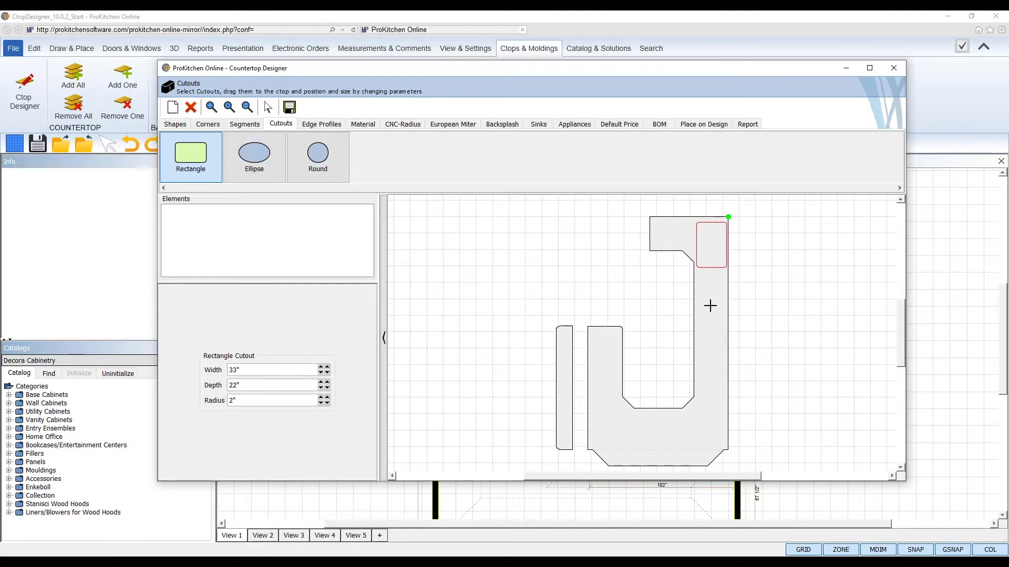
{"action": "left_click_drag", "start_coordinate": [709, 309], "coordinate": [715, 247]}
{"action": "left_click_drag", "start_coordinate": [715, 247], "coordinate": [713, 244]}
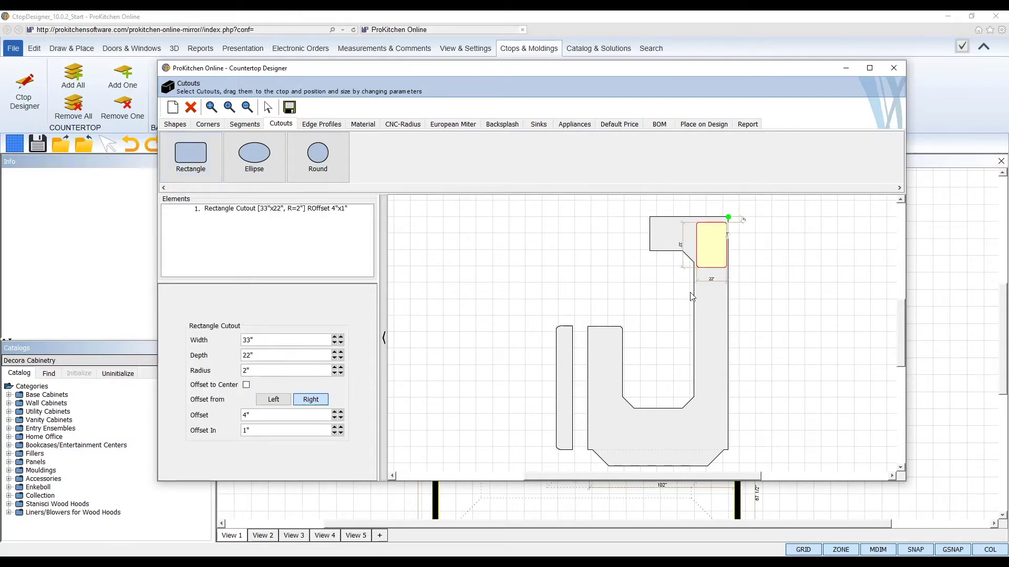
{"action": "left_click", "coordinate": [246, 387]}
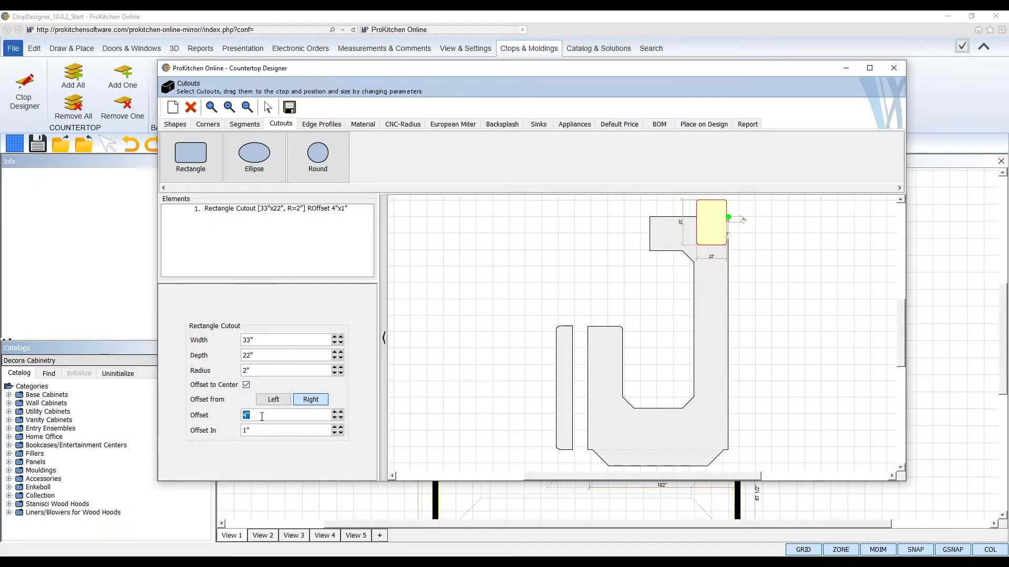
{"action": "left_click", "coordinate": [261, 416]}
{"action": "type", "text": "84 11/16"}
{"action": "key", "text": "Tab"}
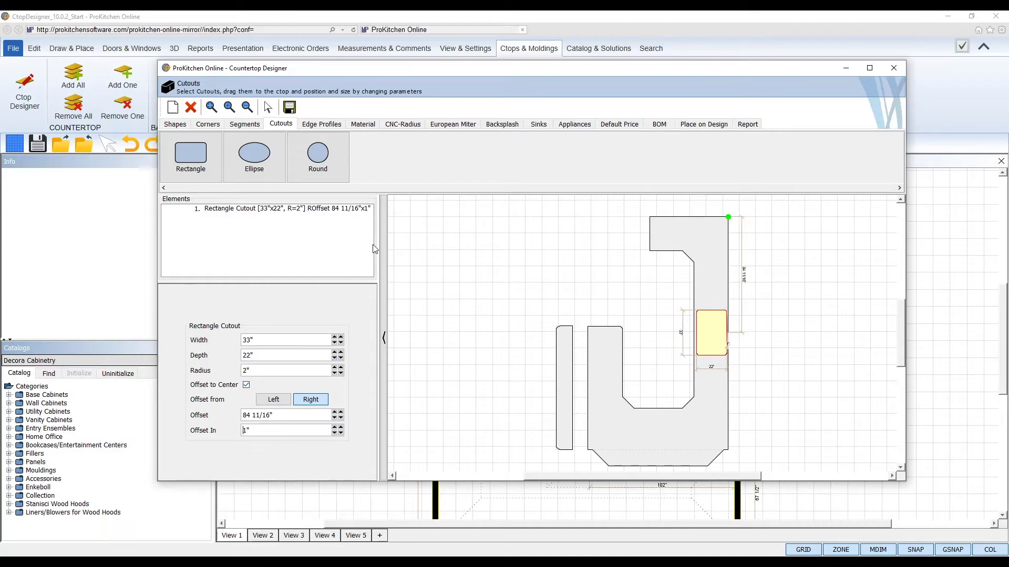
- Add a 0"-radius 30" x 22" cutout on the U's left section, centred at 34 1/4" offset
{"action": "left_click", "coordinate": [195, 162]}
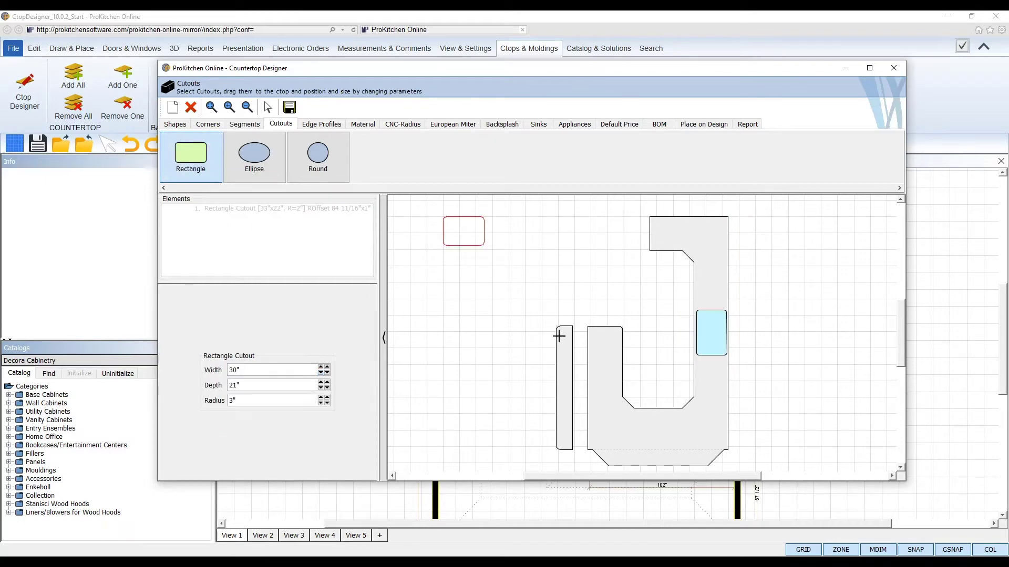
{"action": "left_click", "coordinate": [598, 355]}
{"action": "left_click", "coordinate": [272, 355]}
{"action": "type", "text": "22"}
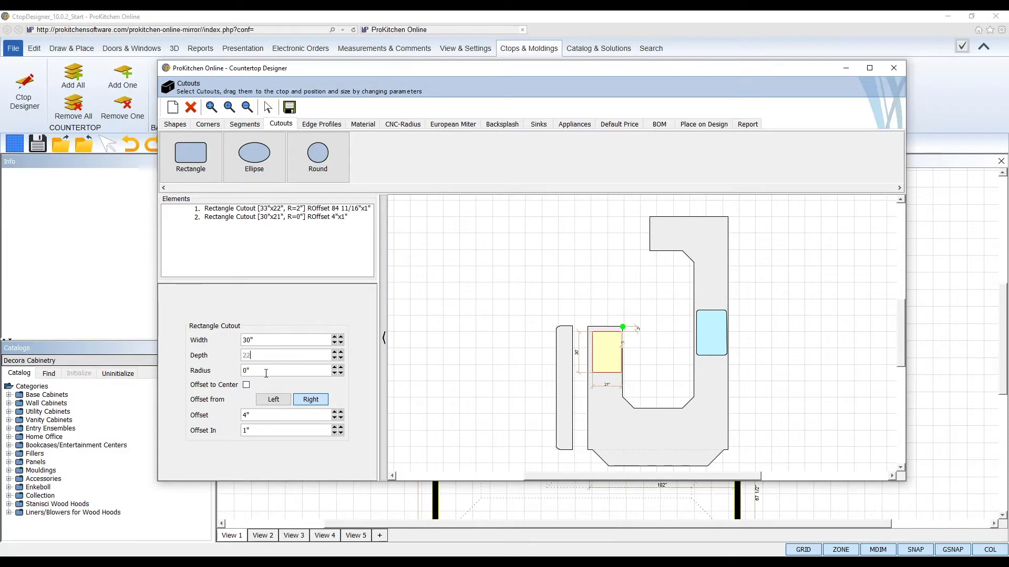
{"action": "left_click", "coordinate": [246, 385]}
{"action": "left_click", "coordinate": [264, 415]}
{"action": "type", "text": "34 1/4"}
{"action": "key", "text": "Return"}
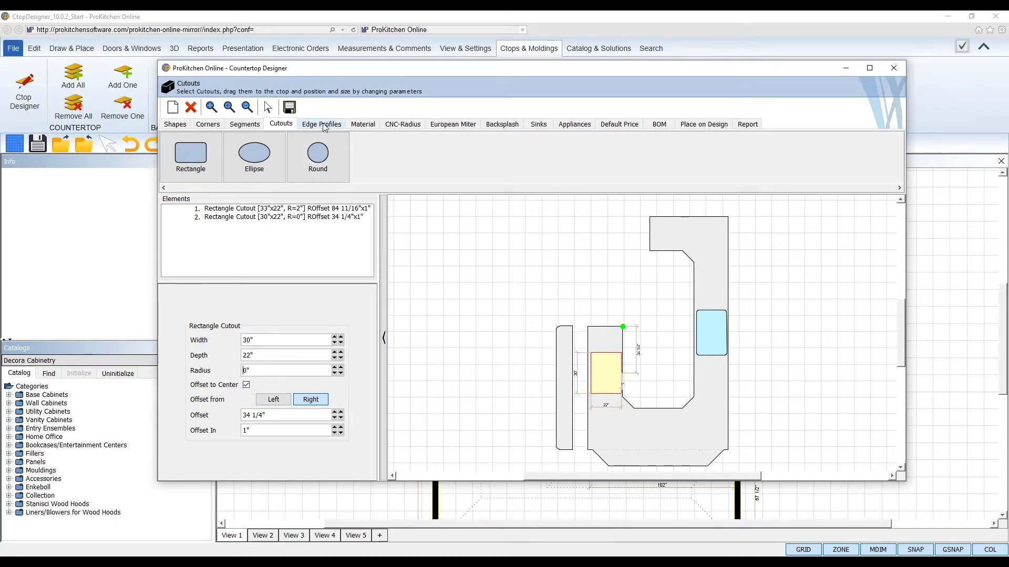
{"action": "left_click", "coordinate": [325, 125]}
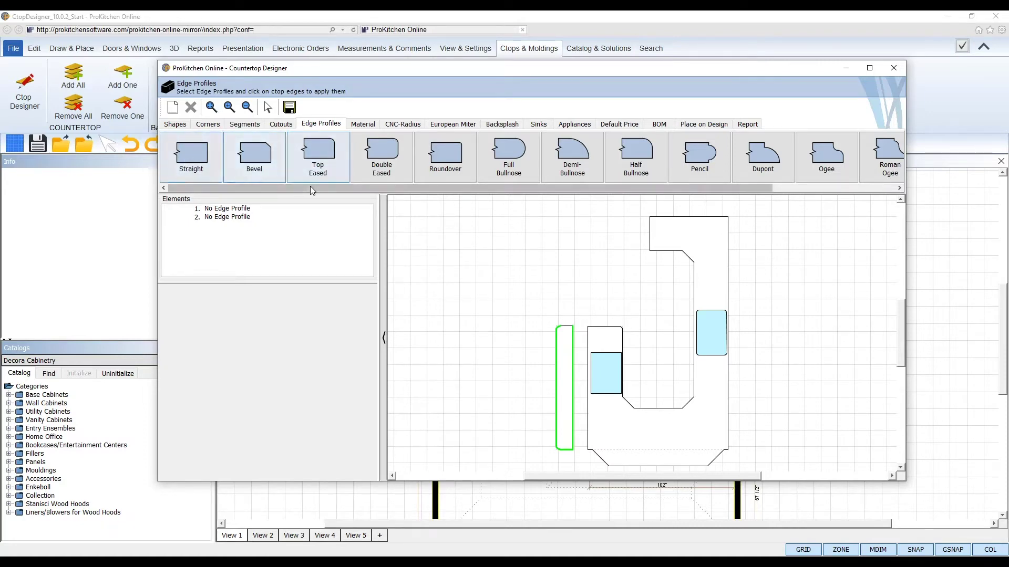
- Choose the 1 1/2" Waterfall edge profile and apply it to the left strip and inner edges
{"action": "left_click_drag", "start_coordinate": [310, 187], "coordinate": [584, 188]}
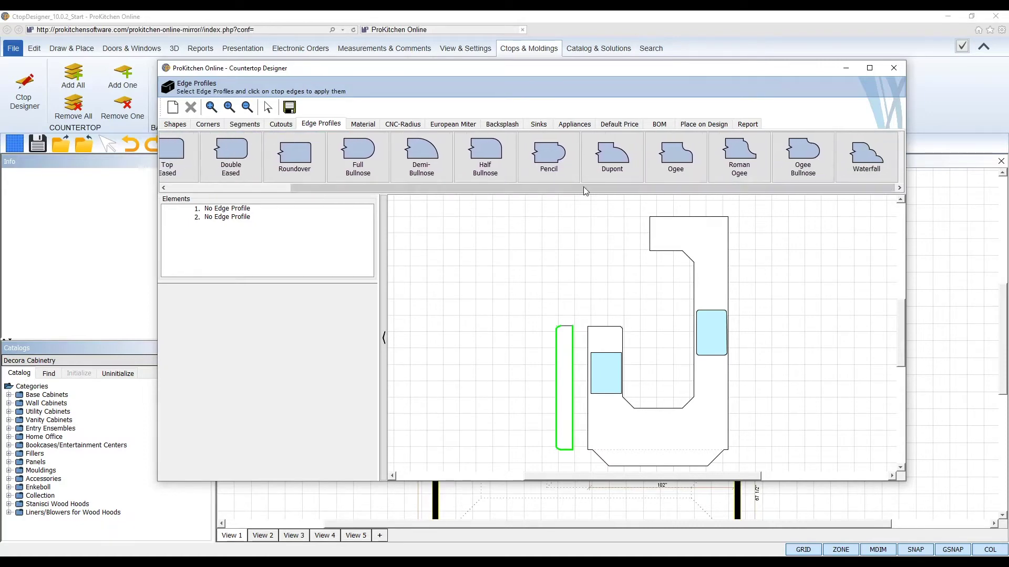
{"action": "left_click", "coordinate": [856, 168]}
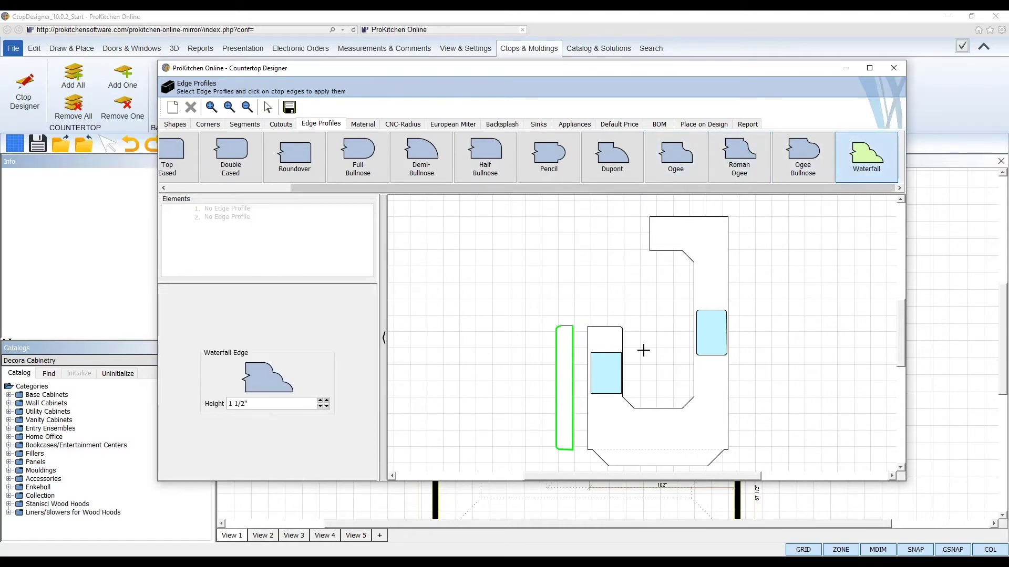
{"action": "scroll", "coordinate": [587, 363], "scroll_direction": "up", "scroll_amount": 2}
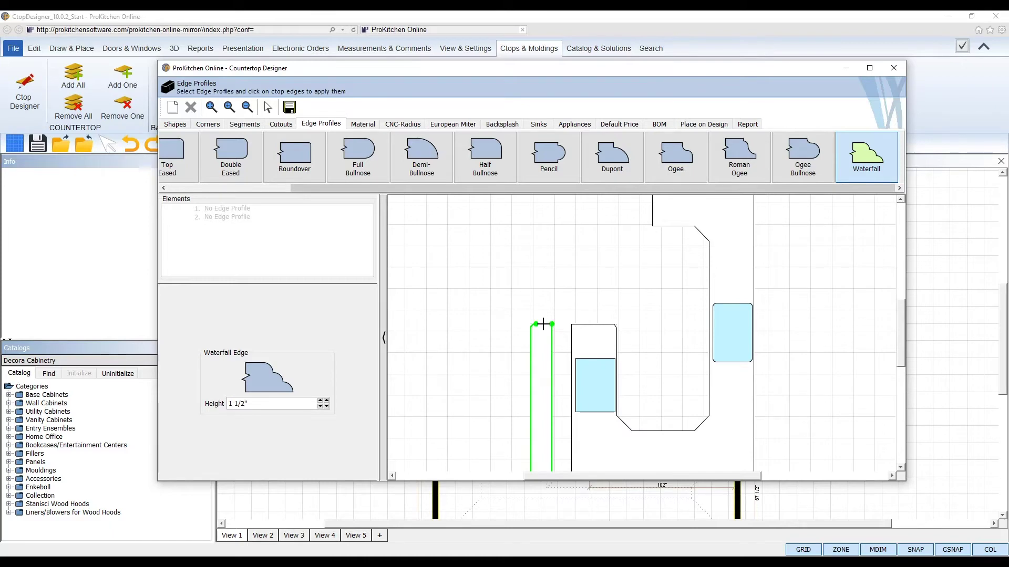
{"action": "left_click", "coordinate": [543, 324]}
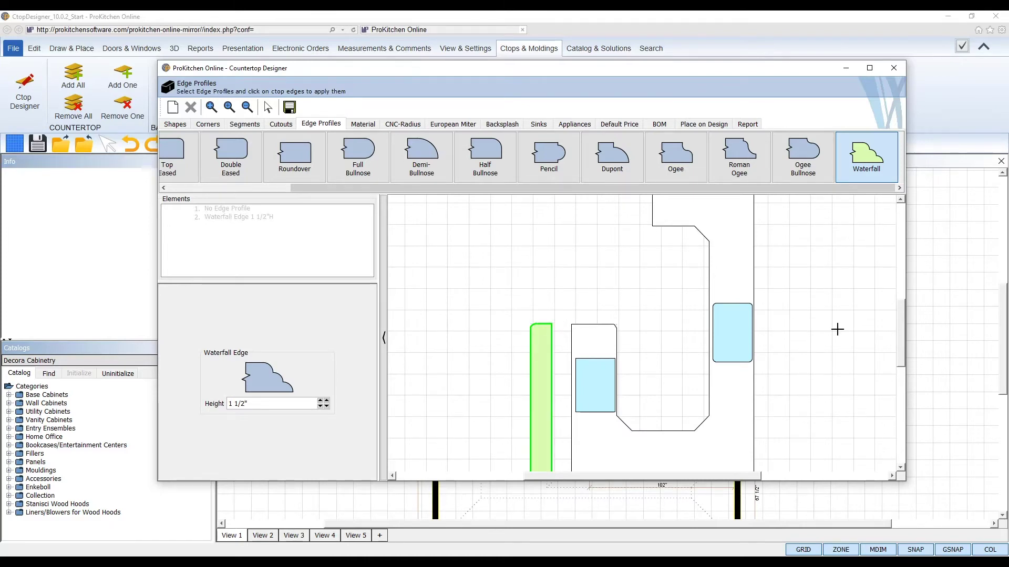
{"action": "left_click_drag", "start_coordinate": [900, 321], "coordinate": [892, 343]}
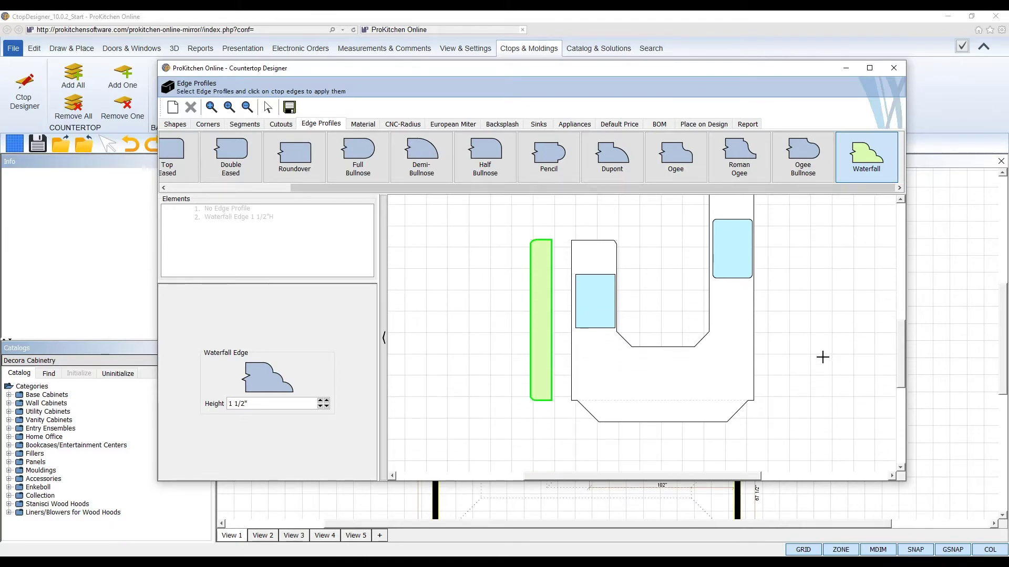
{"action": "left_click", "coordinate": [617, 259]}
{"action": "left_click", "coordinate": [595, 242]}
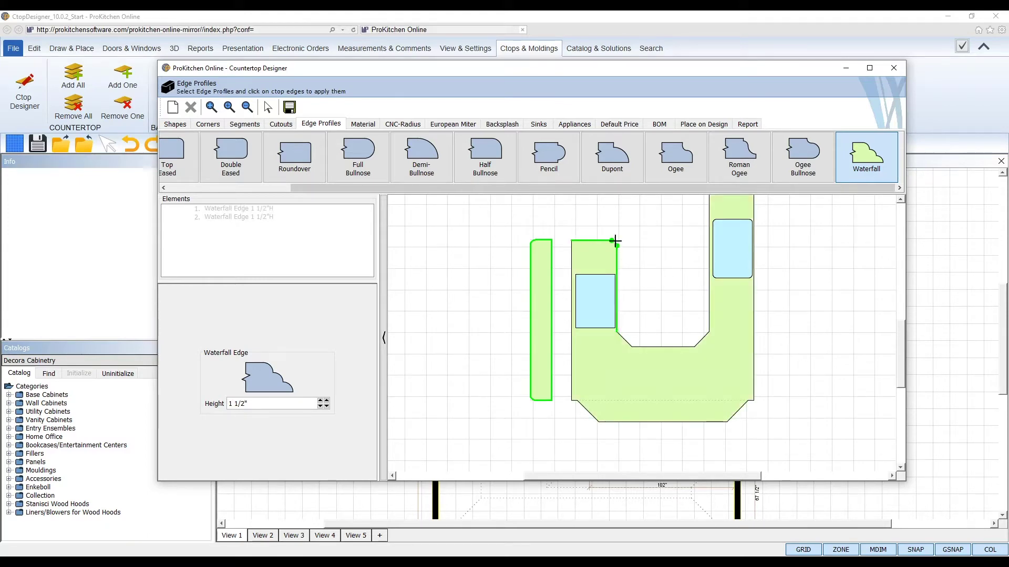
{"action": "left_click", "coordinate": [649, 346]}
- Apply Waterfall to the diagonal, right-leg and bottom chamfered edges, then bring up countertop materials
{"action": "left_click", "coordinate": [622, 342]}
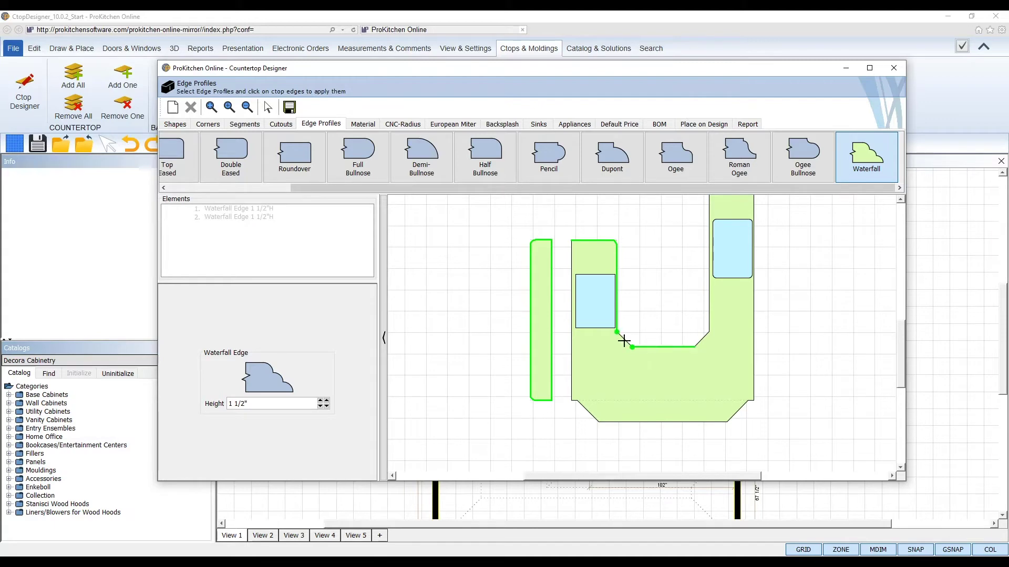
{"action": "left_click", "coordinate": [704, 335]}
{"action": "left_click", "coordinate": [709, 311]}
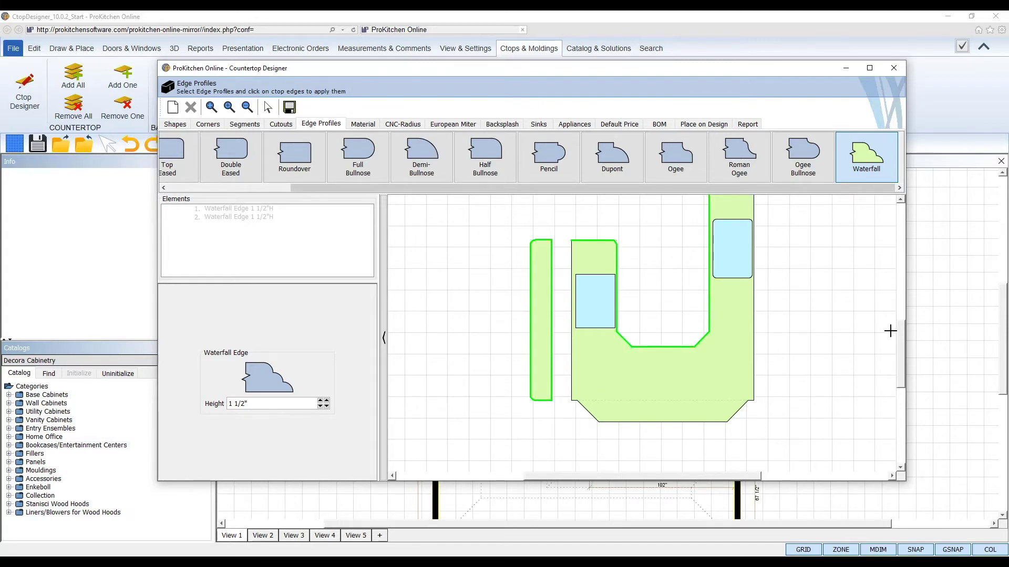
{"action": "scroll", "coordinate": [890, 331], "scroll_direction": "up", "scroll_amount": 5}
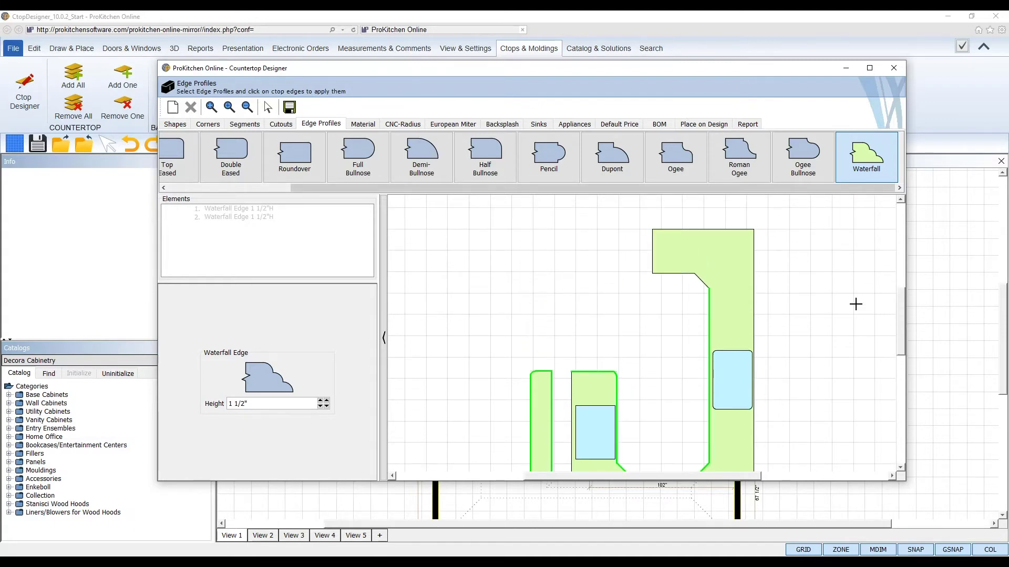
{"action": "left_click", "coordinate": [702, 282]}
{"action": "left_click", "coordinate": [677, 272]}
{"action": "left_click_drag", "start_coordinate": [905, 311], "coordinate": [899, 350]}
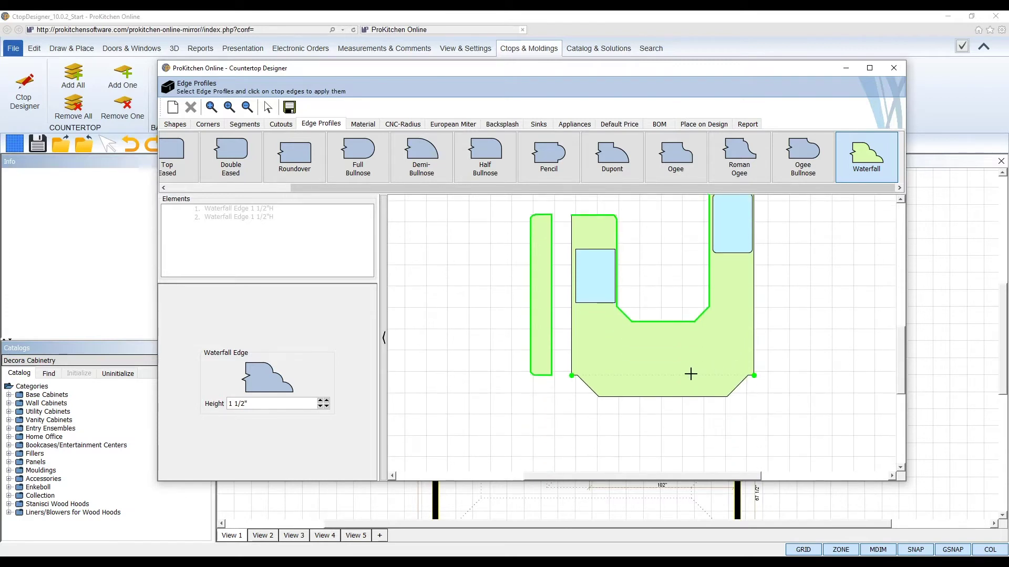
{"action": "left_click", "coordinate": [661, 375]}
{"action": "left_click", "coordinate": [211, 106]}
{"action": "left_click", "coordinate": [362, 124]}
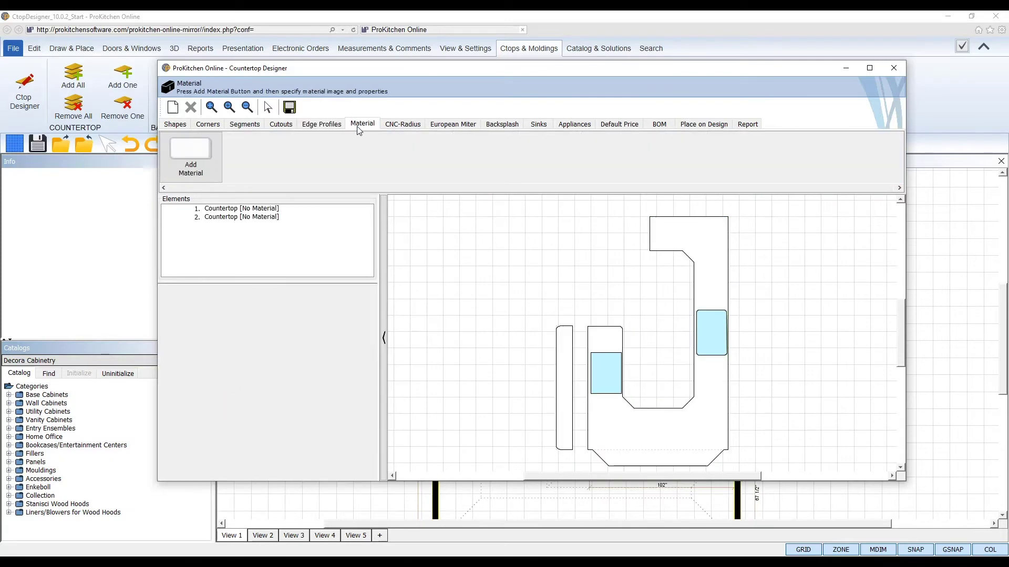
- Add a new material called Marble and describe it as 'Calcatte Marble Formica'
{"action": "left_click", "coordinate": [203, 171]}
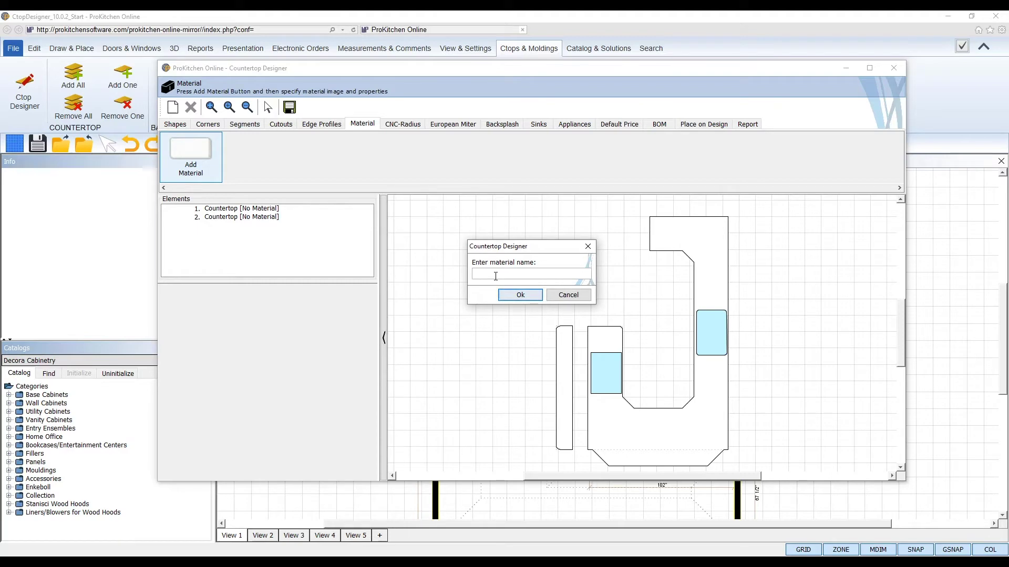
{"action": "type", "text": "Marble"}
{"action": "left_click", "coordinate": [510, 294]}
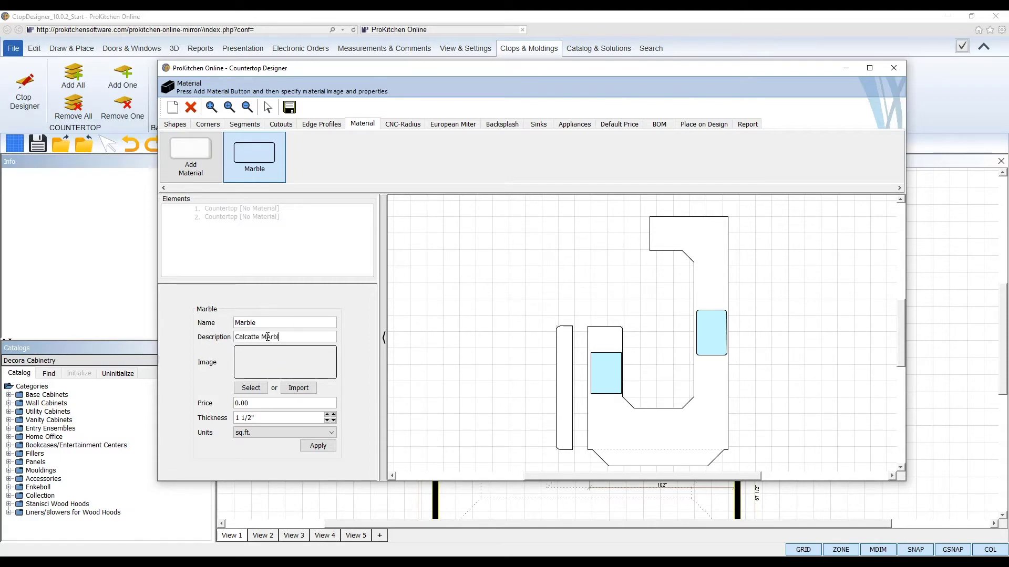
{"action": "type", "text": "e "}
{"action": "type", "text": "ble Formica"}
- Set the Marble image to 3460 Calacatta Marble from Formica's 180FX By Formica Group collection
{"action": "left_click", "coordinate": [250, 387]}
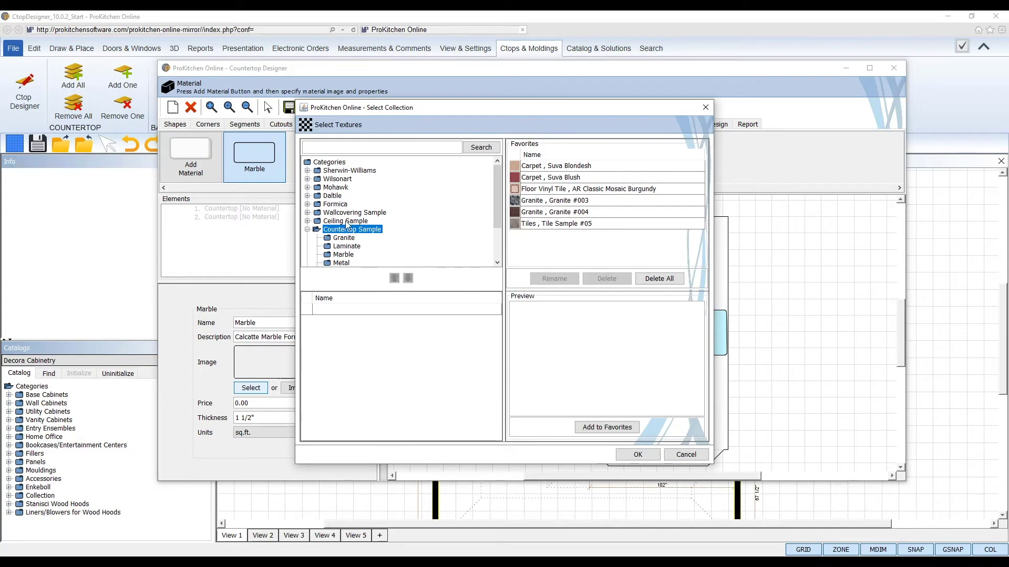
{"action": "left_click", "coordinate": [335, 205]}
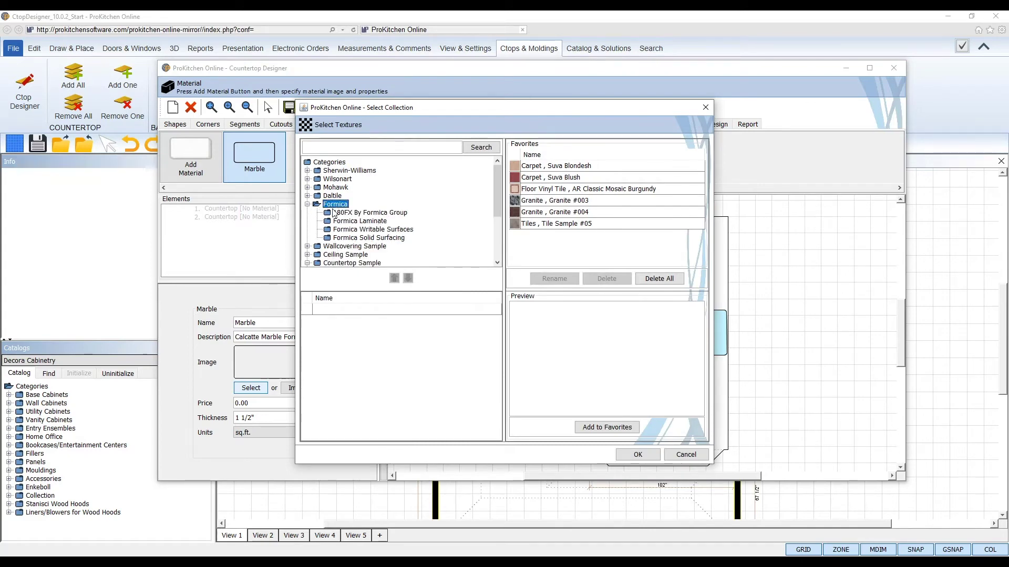
{"action": "left_click", "coordinate": [343, 213]}
{"action": "left_click", "coordinate": [353, 368]}
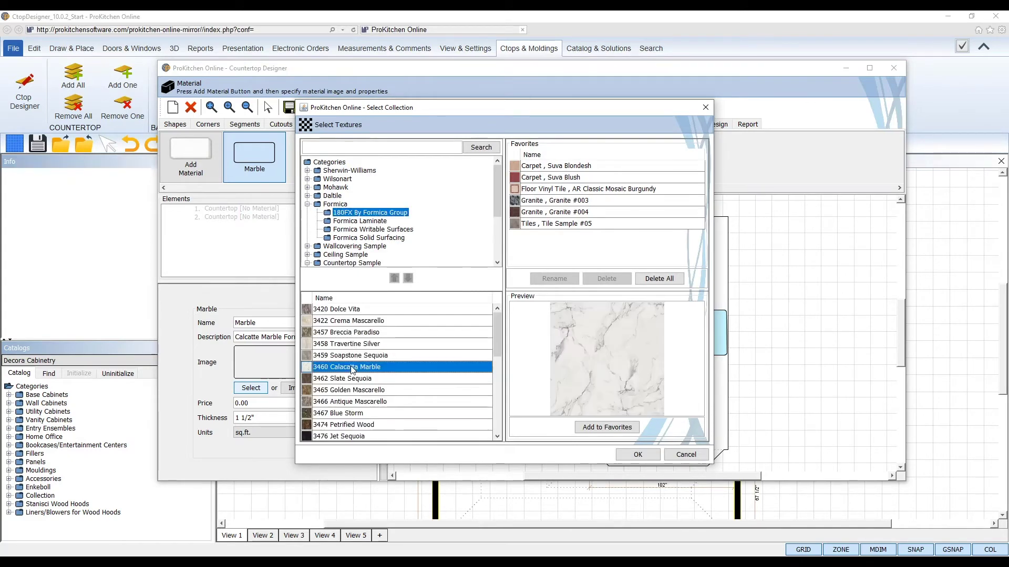
{"action": "left_click", "coordinate": [638, 454]}
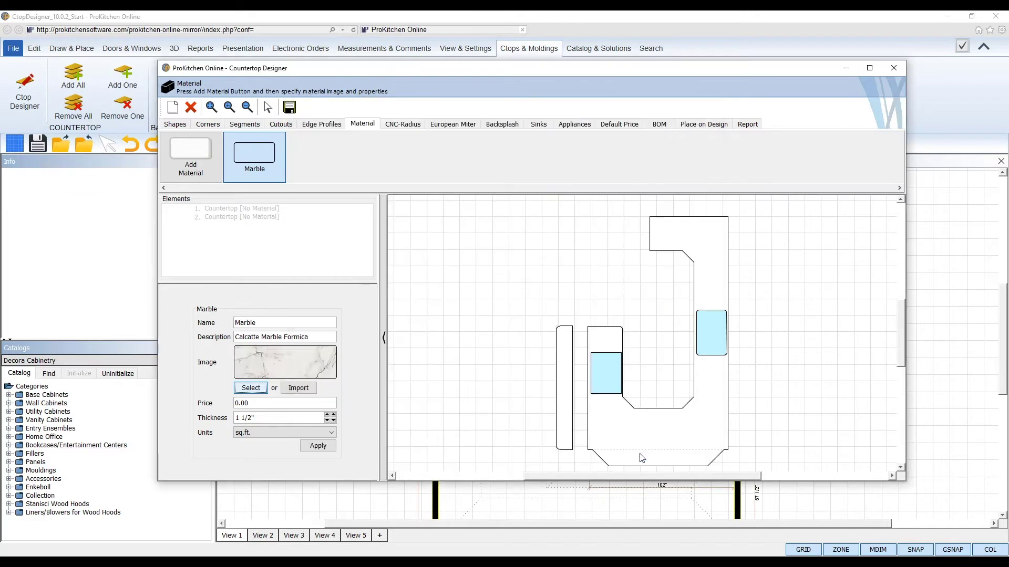
- Preview the Cambria_Marble texture in the custom collections, then close without importing
{"action": "left_click", "coordinate": [299, 388]}
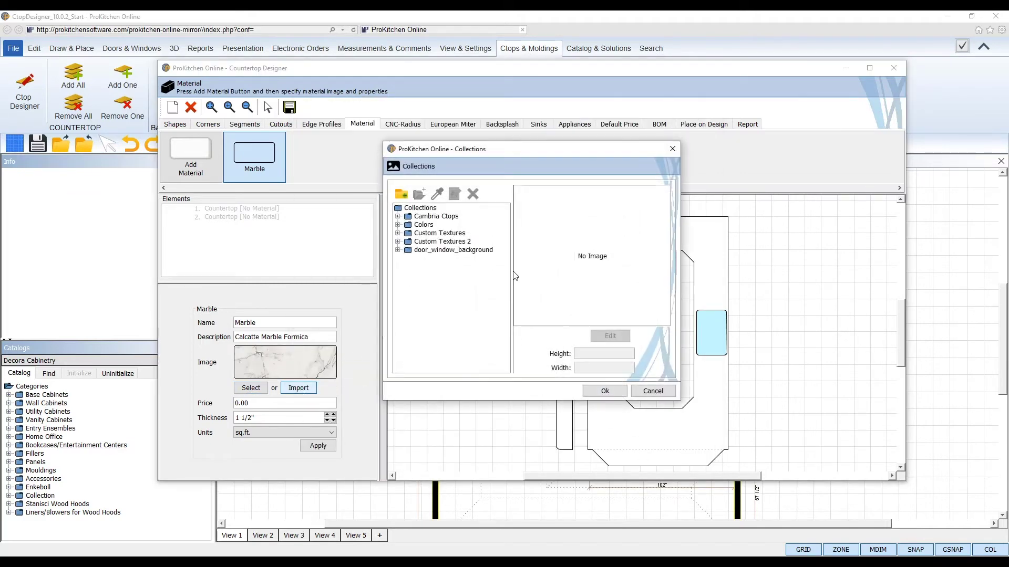
{"action": "double_click", "coordinate": [422, 217]}
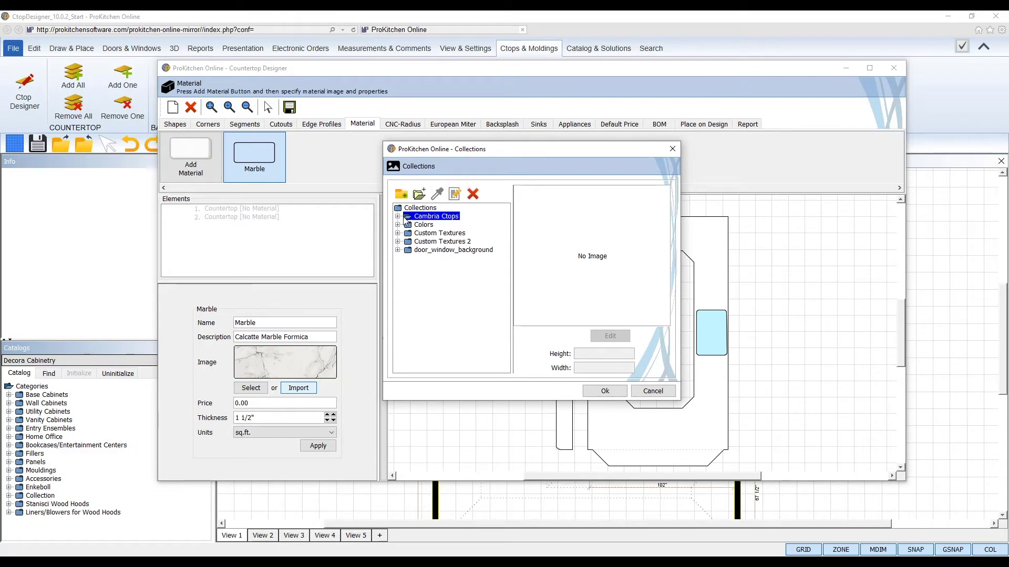
{"action": "left_click", "coordinate": [442, 225]}
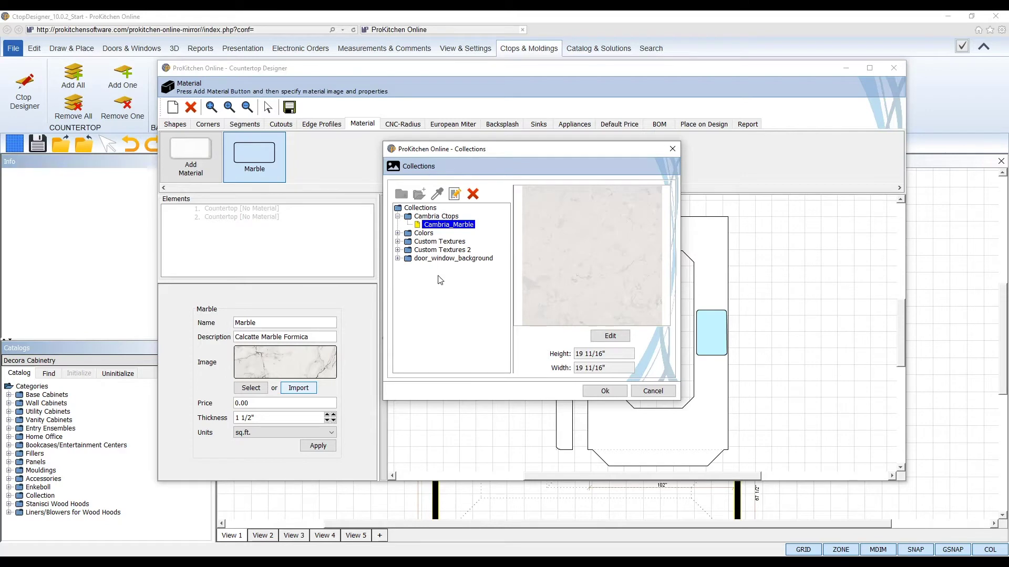
{"action": "left_click", "coordinate": [651, 392]}
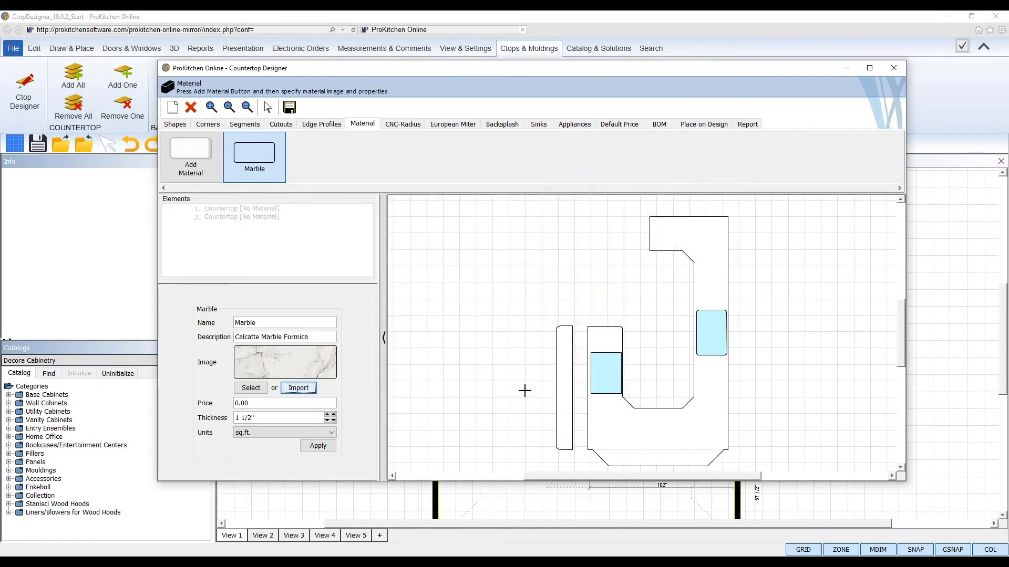
- Price the Marble material at 50 per sq.ft. and apply the settings
{"action": "left_click_drag", "start_coordinate": [246, 403], "coordinate": [225, 400]}
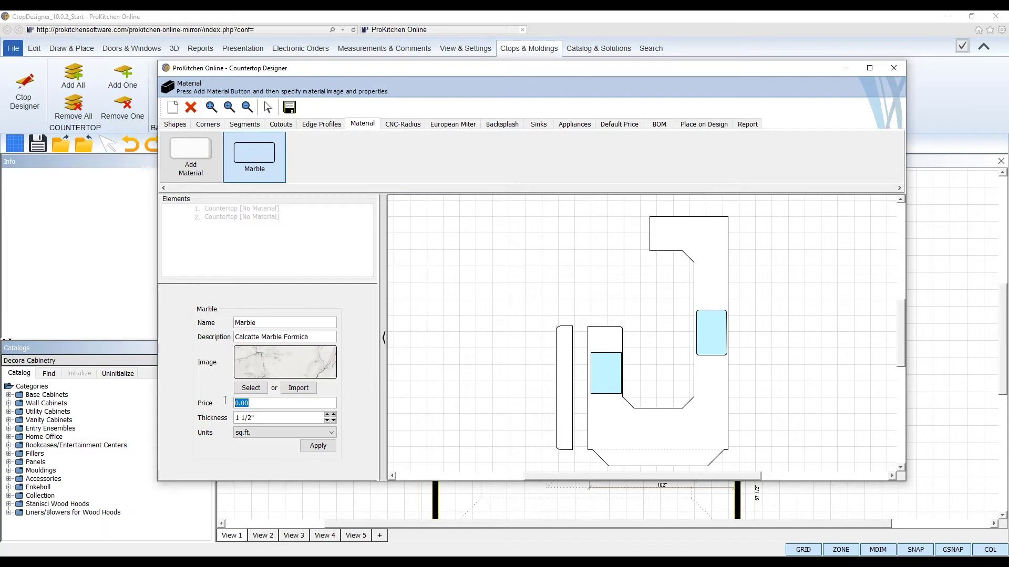
{"action": "type", "text": "50"}
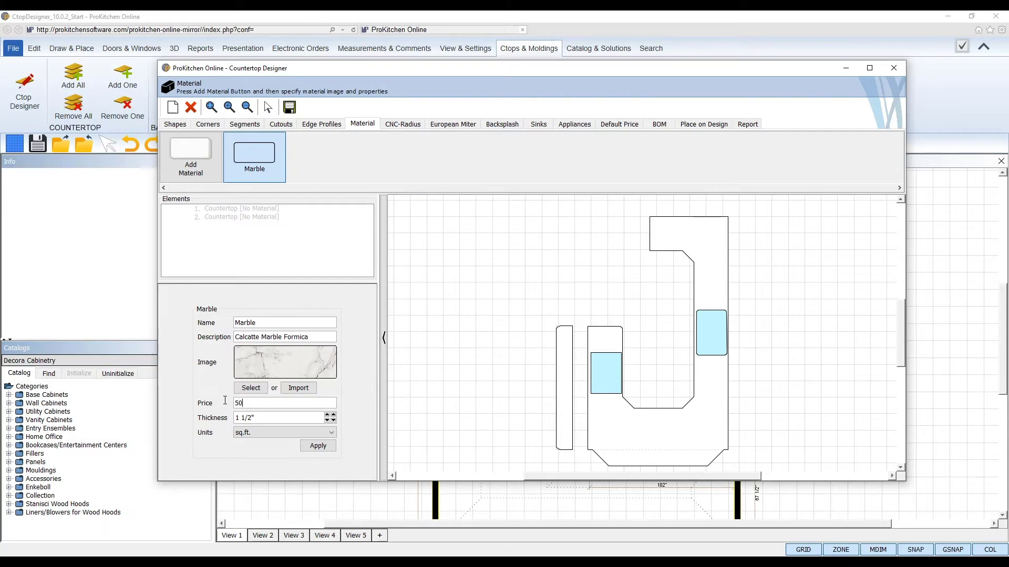
{"action": "left_click", "coordinate": [258, 433]}
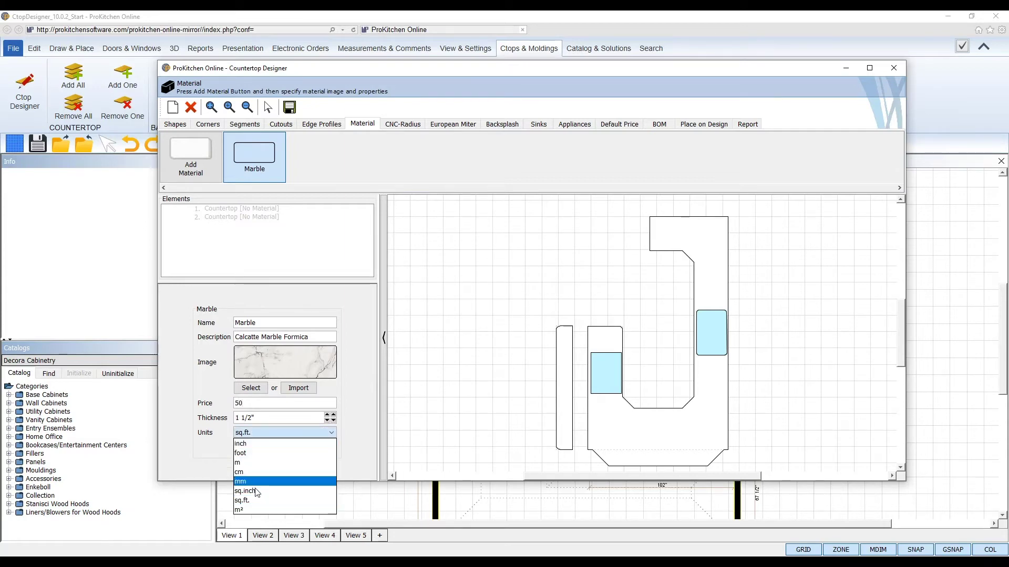
{"action": "left_click", "coordinate": [255, 505]}
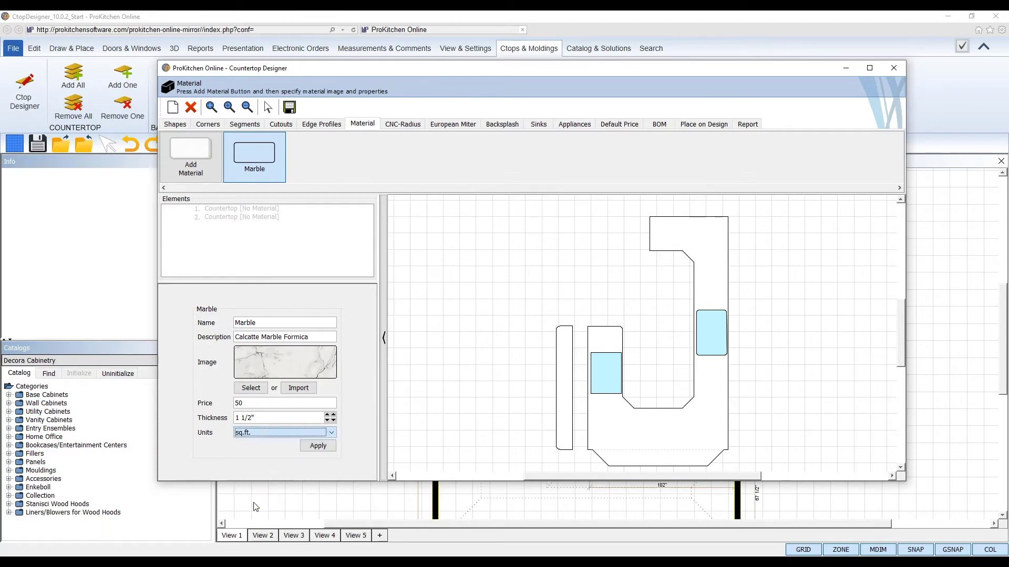
{"action": "left_click", "coordinate": [321, 447]}
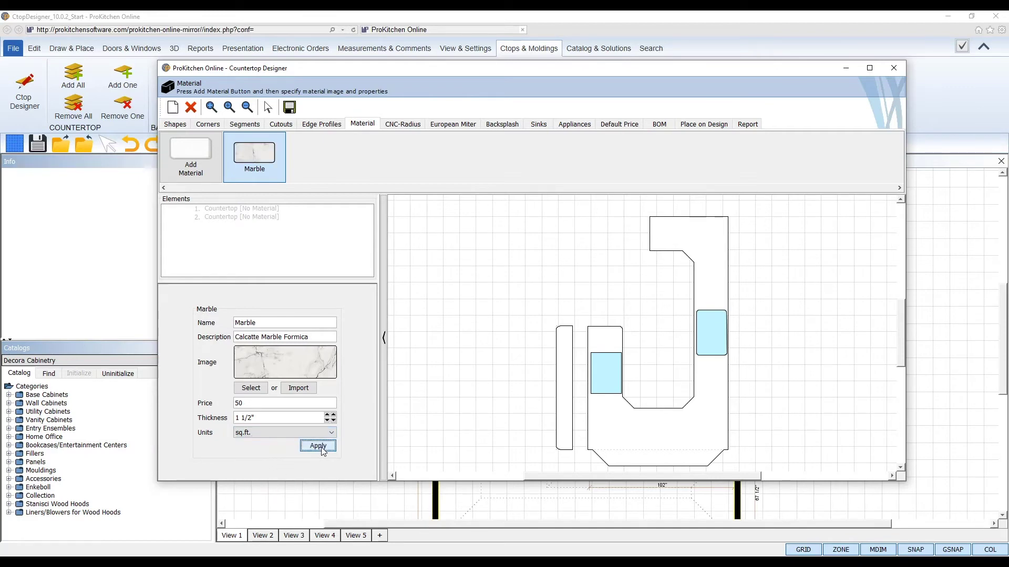
- Apply Marble to both the narrow left and the large U-shaped countertops
{"action": "left_click", "coordinate": [266, 163]}
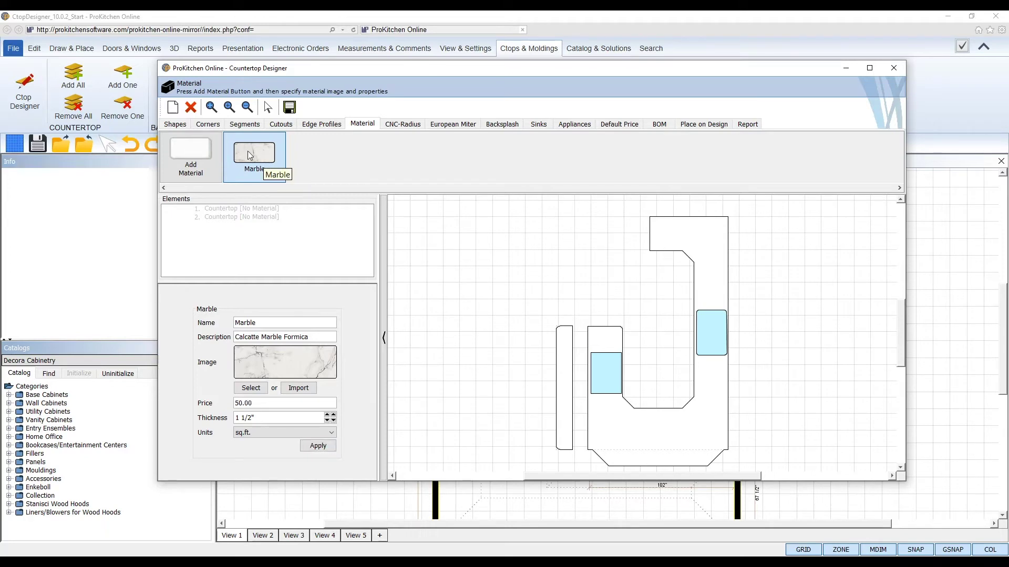
{"action": "left_click", "coordinate": [563, 347]}
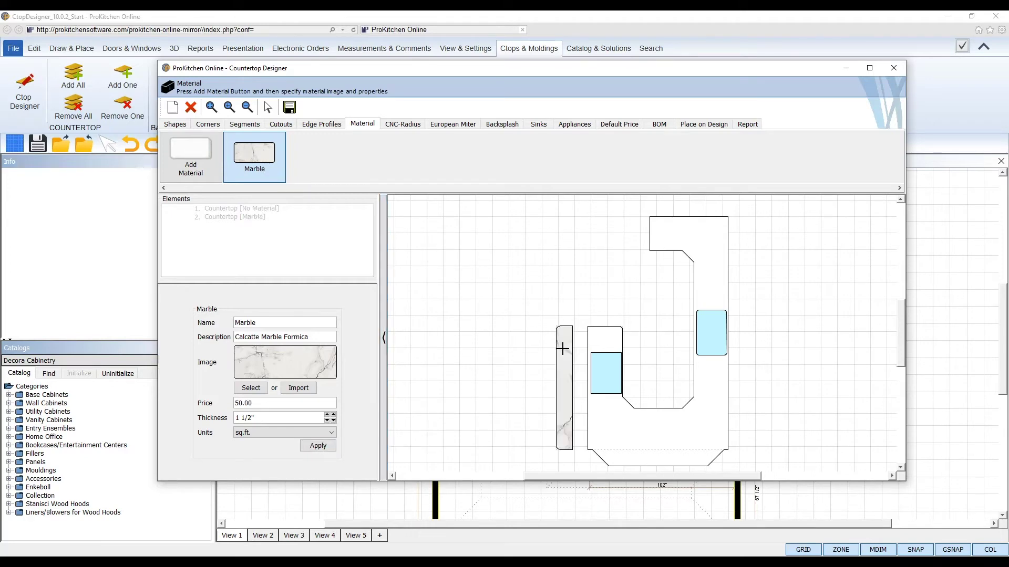
{"action": "left_click", "coordinate": [597, 342]}
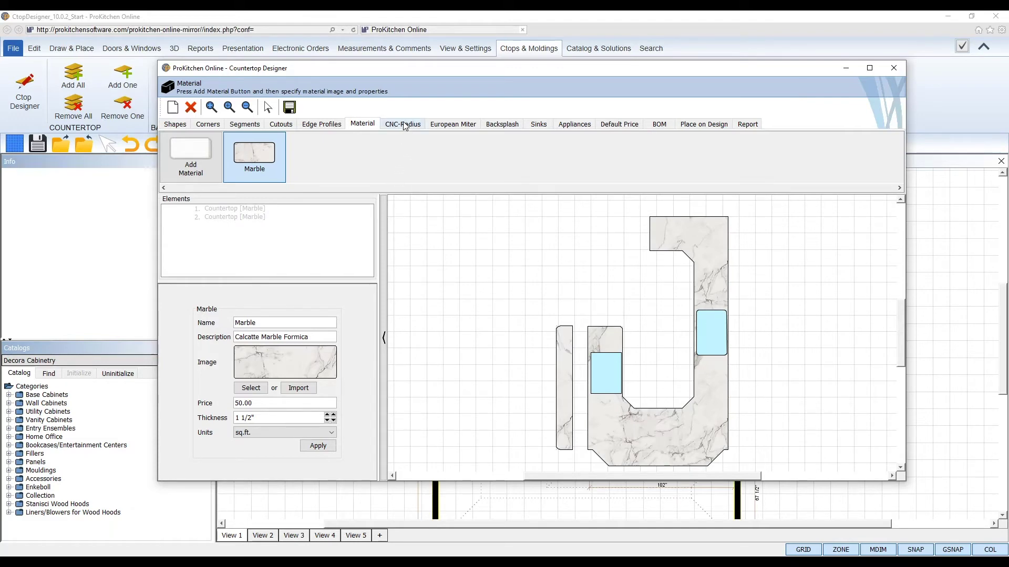
{"action": "left_click", "coordinate": [503, 125]}
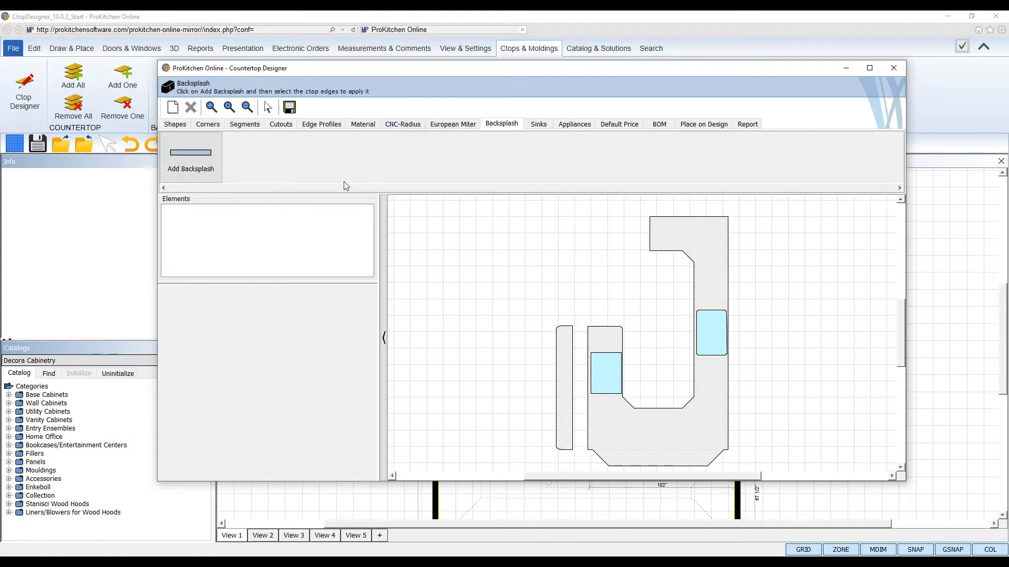
- Add a 57" backsplash along the counter's top edge
{"action": "left_click", "coordinate": [205, 163]}
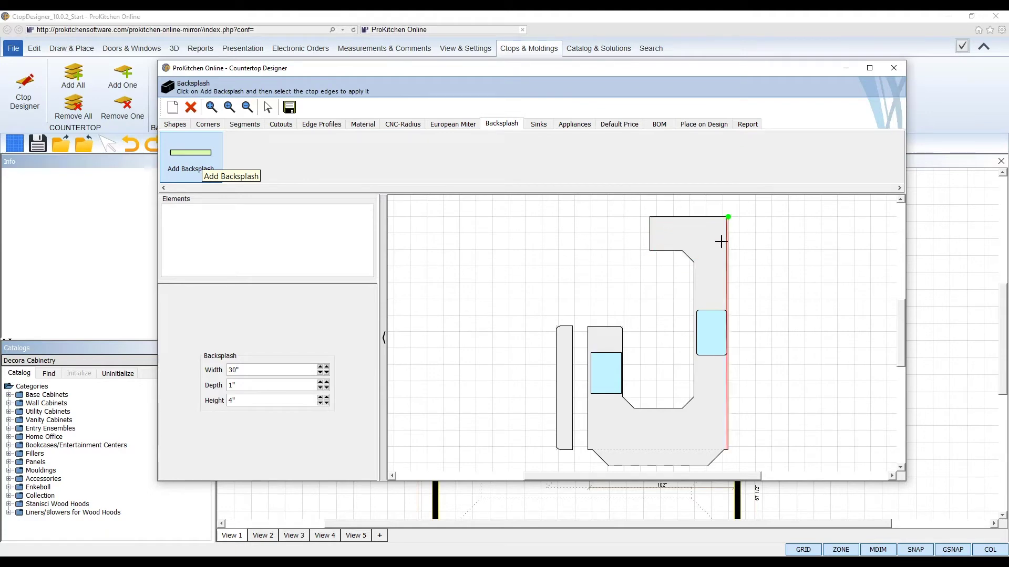
{"action": "left_click", "coordinate": [680, 218]}
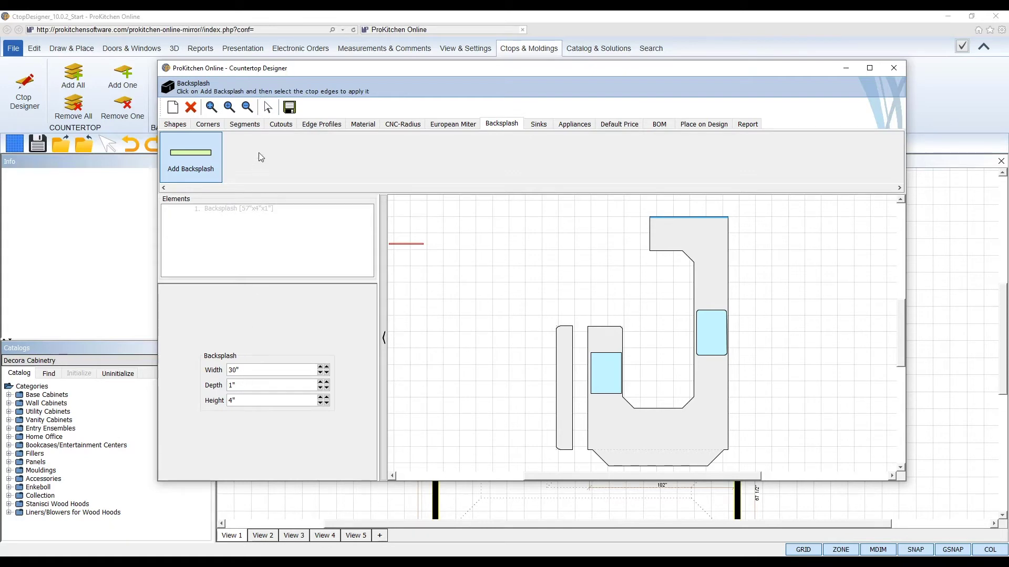
{"action": "left_click", "coordinate": [271, 109]}
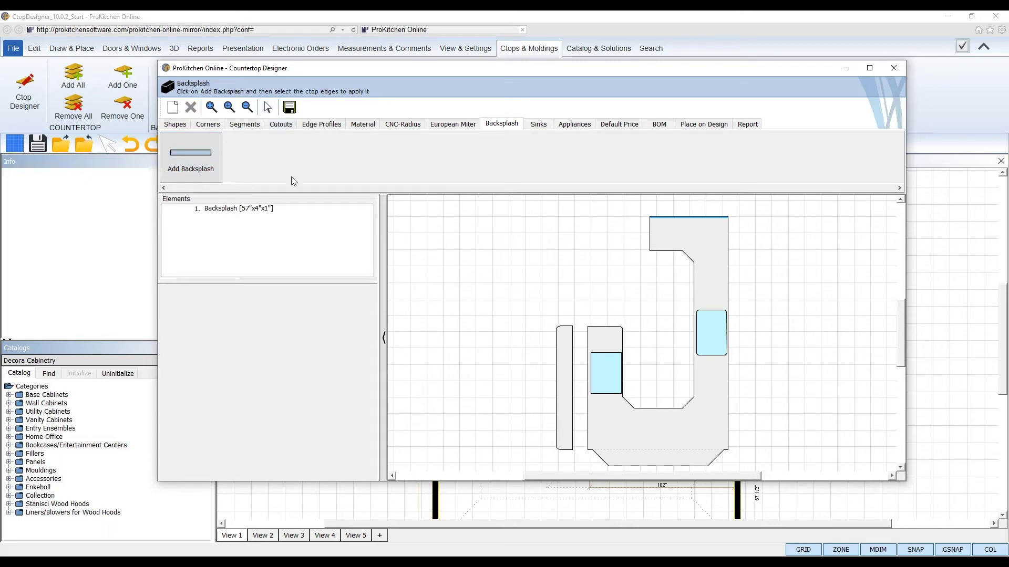
- Select the test backsplash and delete it
{"action": "left_click", "coordinate": [246, 213]}
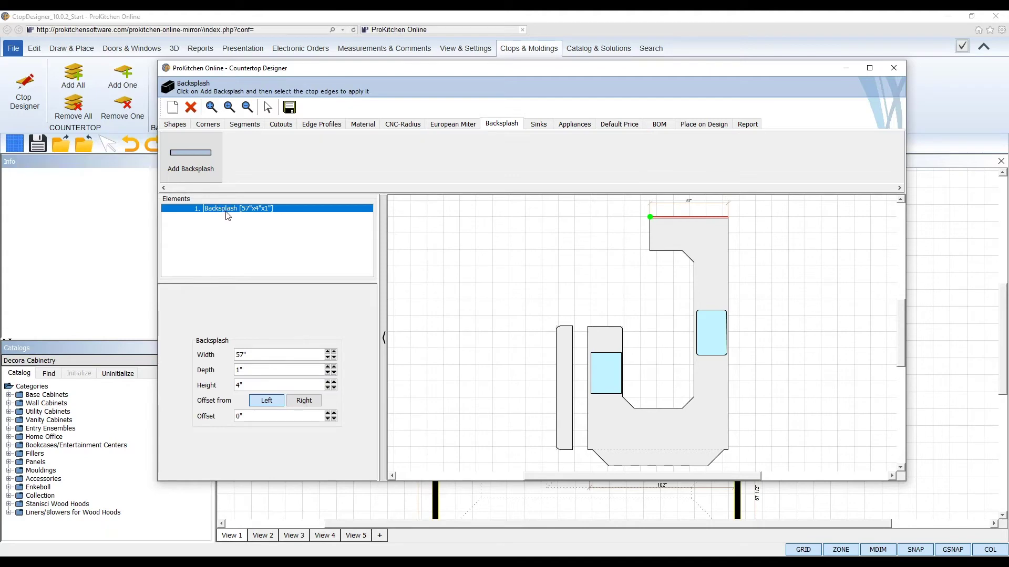
{"action": "left_click", "coordinate": [191, 109]}
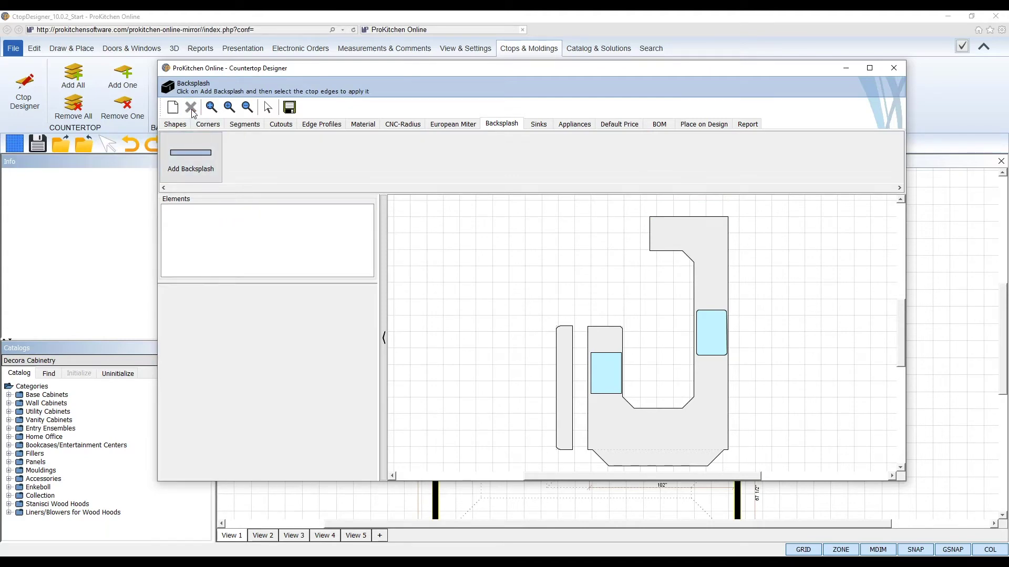
{"action": "left_click", "coordinate": [537, 125]}
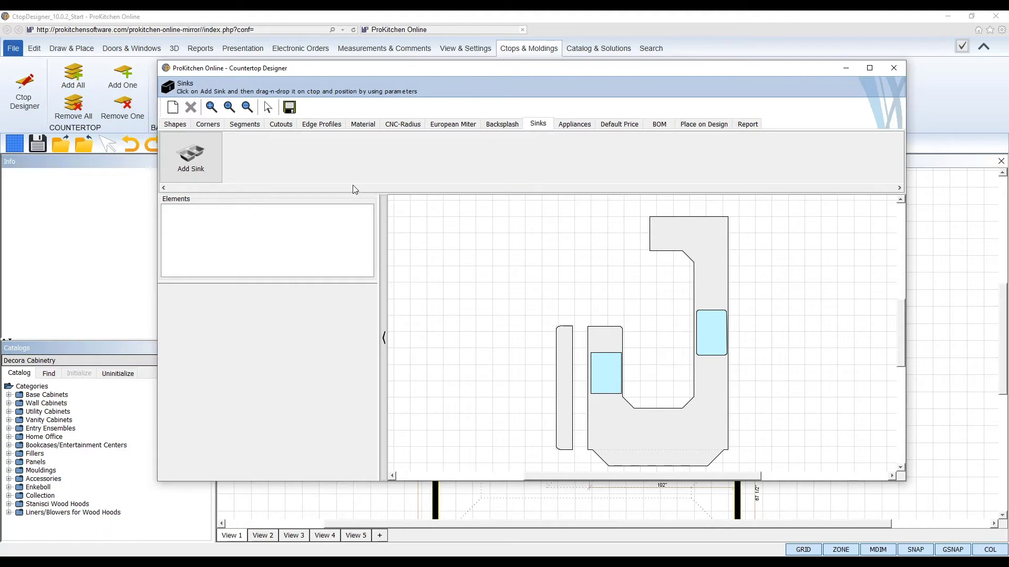
- Pick the SF-3 sink with faucet from the Plumbing catalogue and drop it at the counter's top-right
{"action": "left_click", "coordinate": [201, 167]}
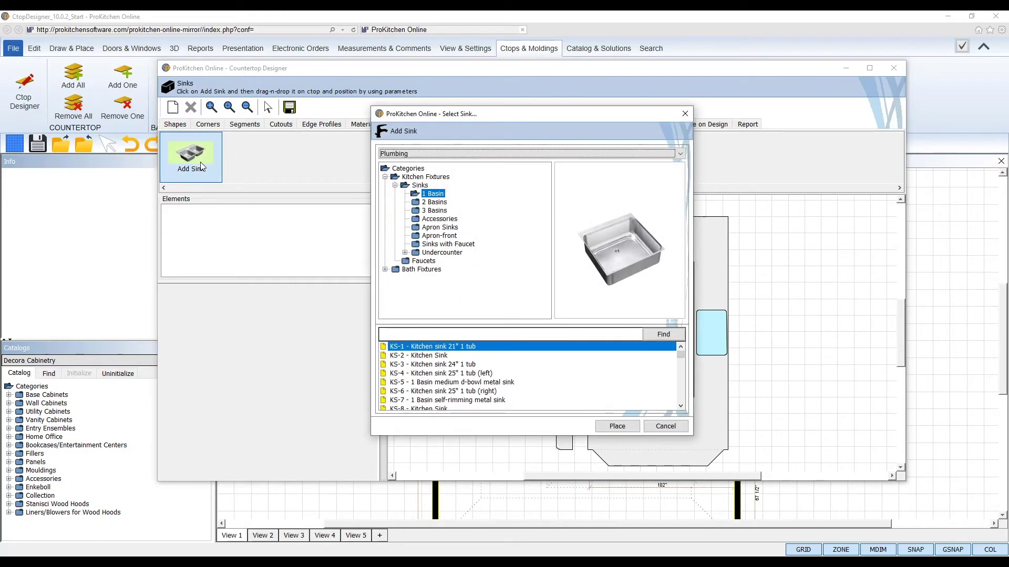
{"action": "left_click", "coordinate": [434, 244]}
{"action": "left_click", "coordinate": [456, 359]}
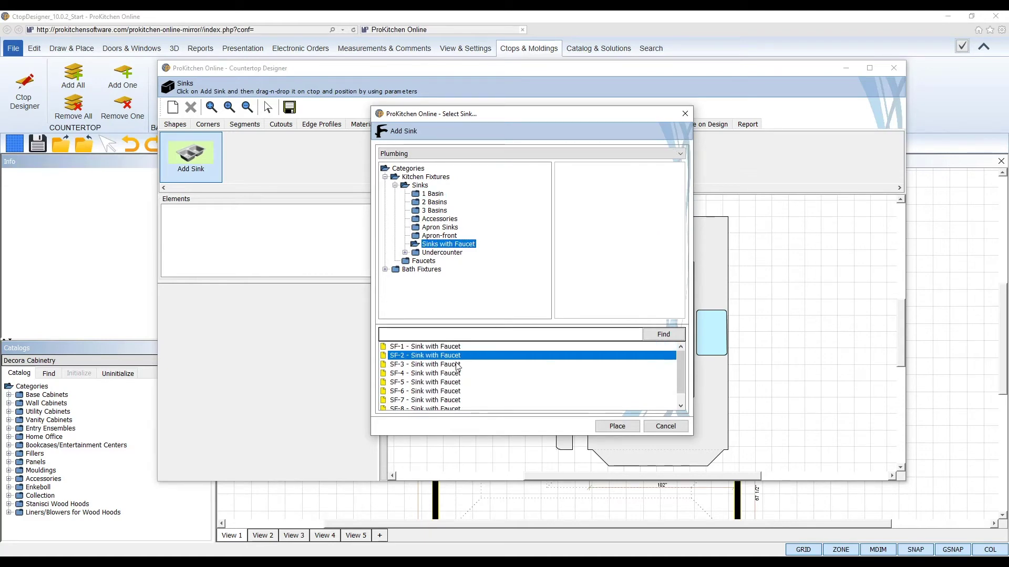
{"action": "left_click", "coordinate": [458, 366]}
{"action": "left_click", "coordinate": [412, 155]}
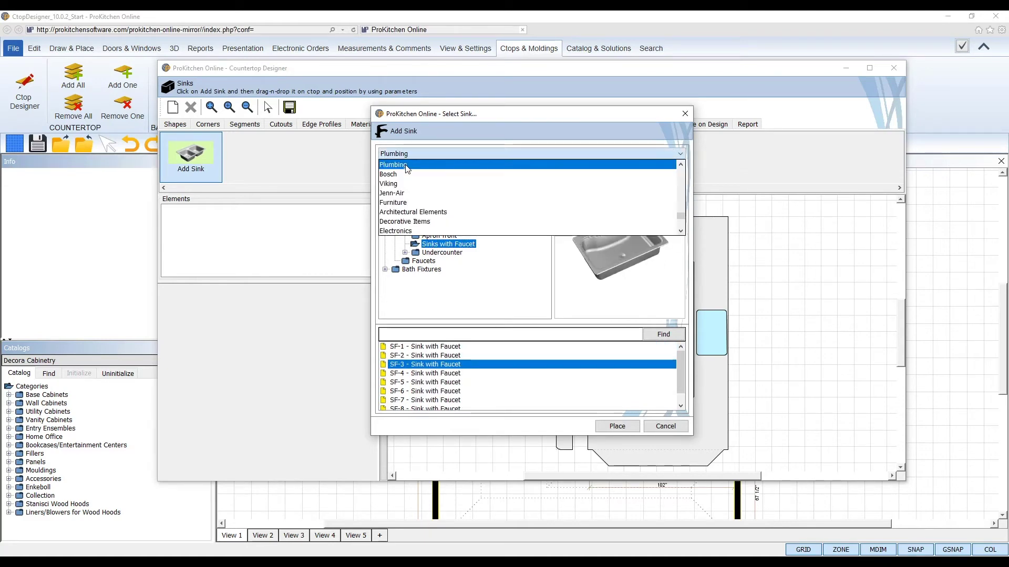
{"action": "left_click", "coordinate": [414, 157]}
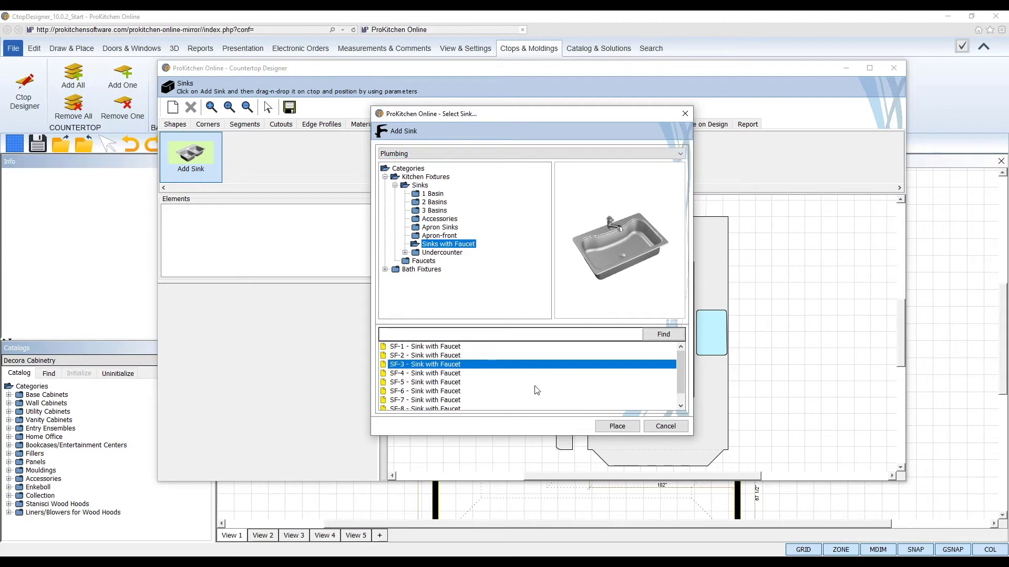
{"action": "left_click", "coordinate": [617, 426]}
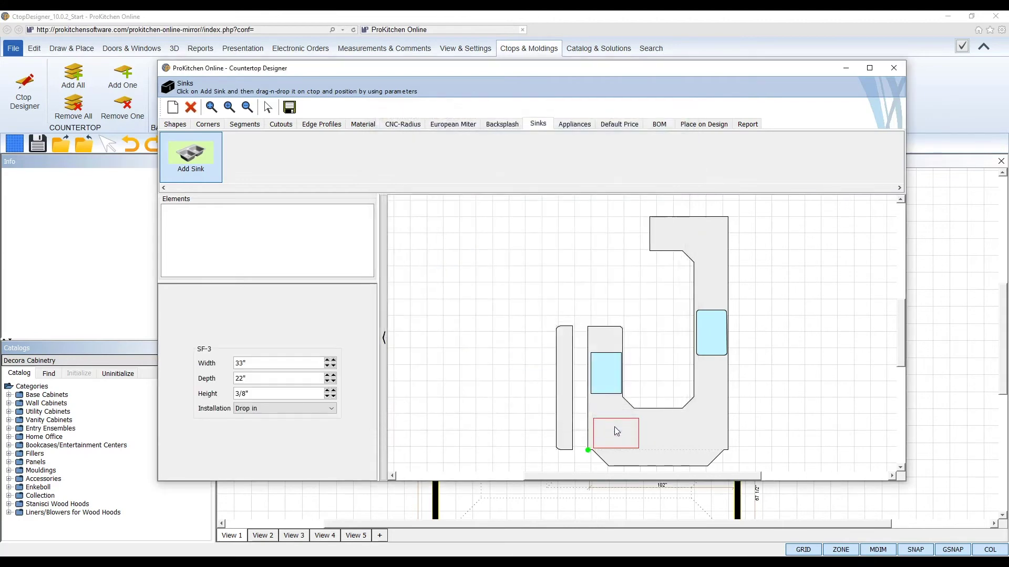
{"action": "left_click", "coordinate": [713, 251]}
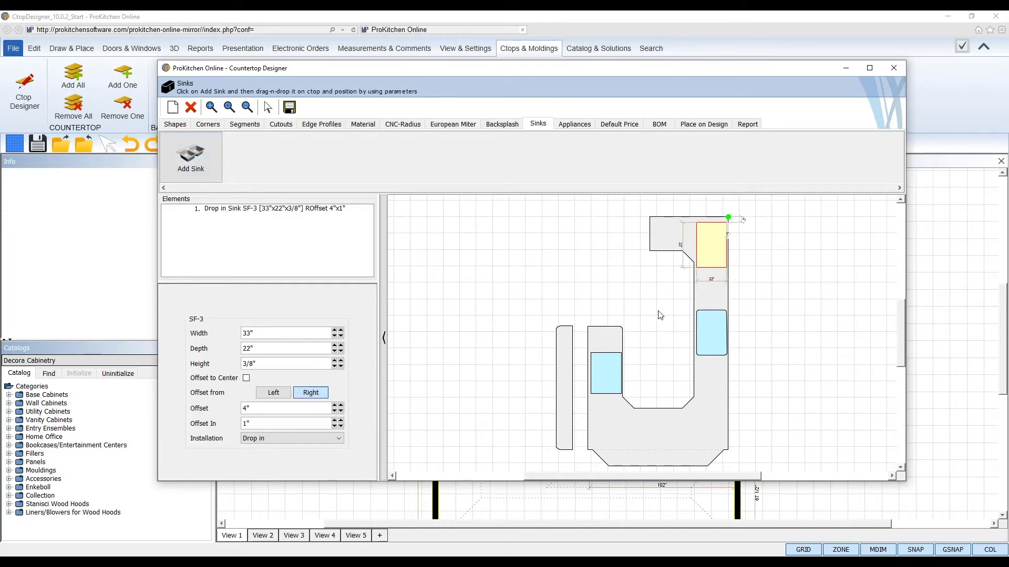
- Set the sink's centre offset to 84 11/16" and keep drop-in installation
{"action": "left_click", "coordinate": [246, 378]}
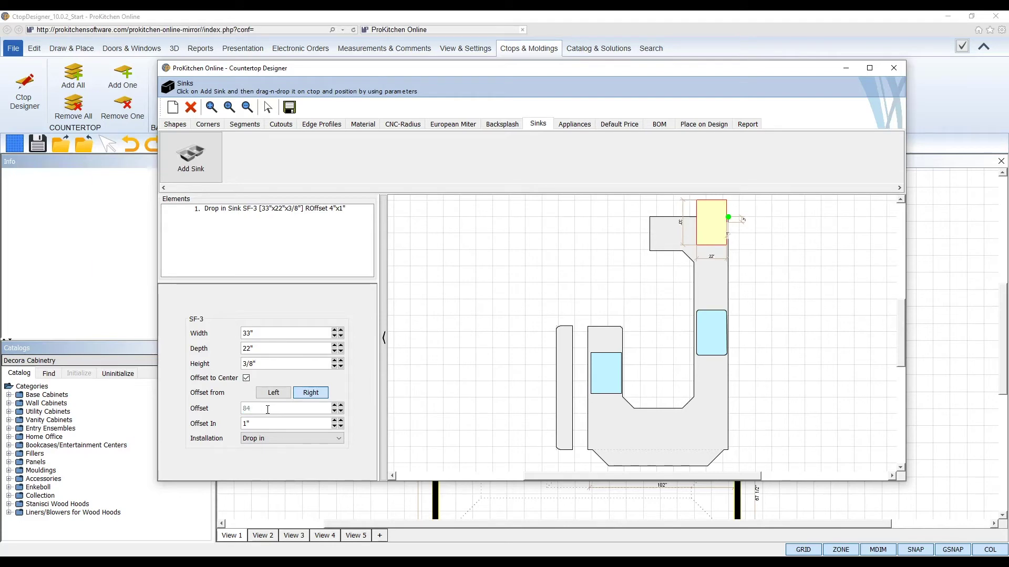
{"action": "type", "text": "1/16"}
{"action": "key", "text": "Tab"}
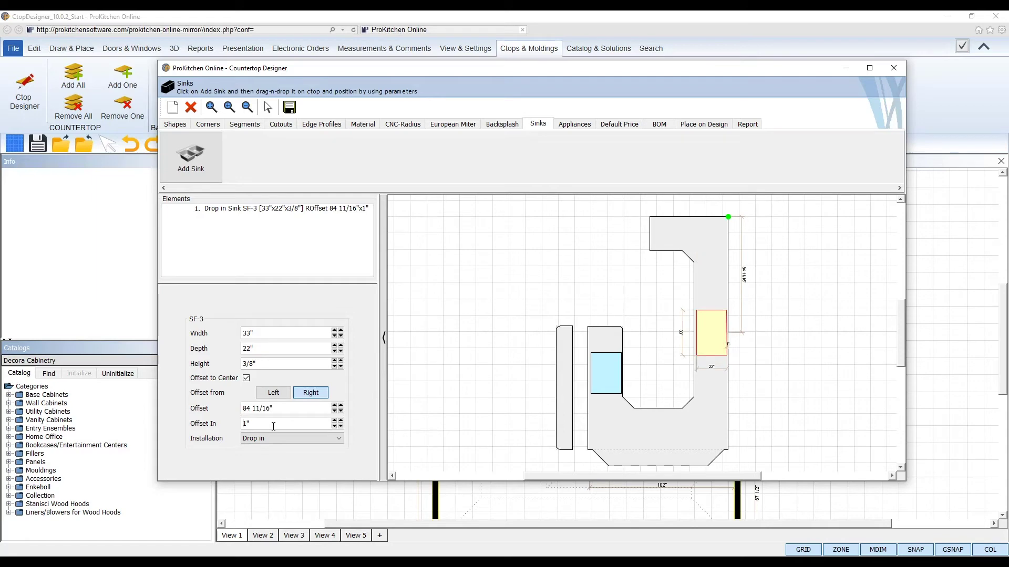
{"action": "left_click", "coordinate": [277, 437]}
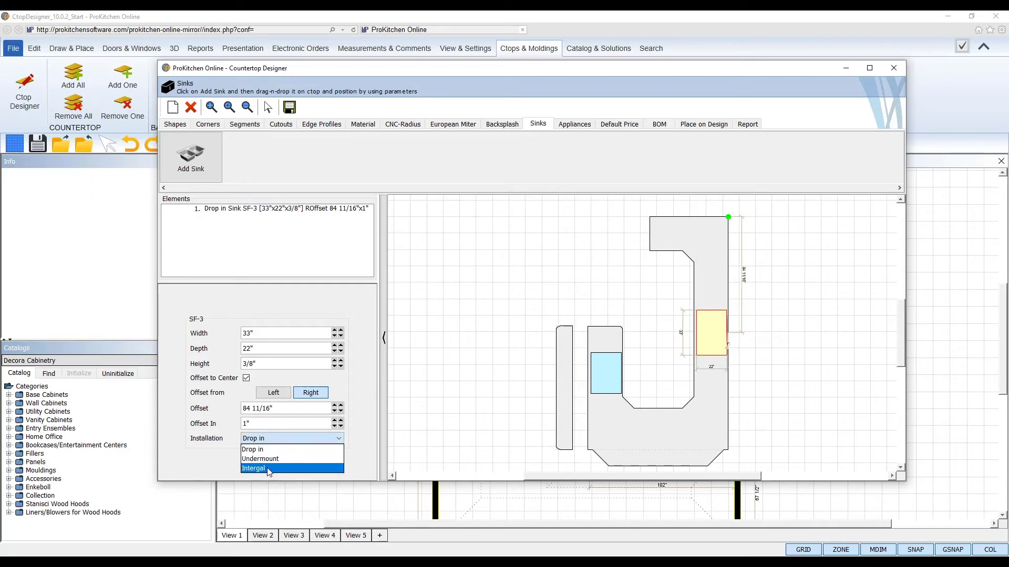
{"action": "left_click", "coordinate": [262, 449]}
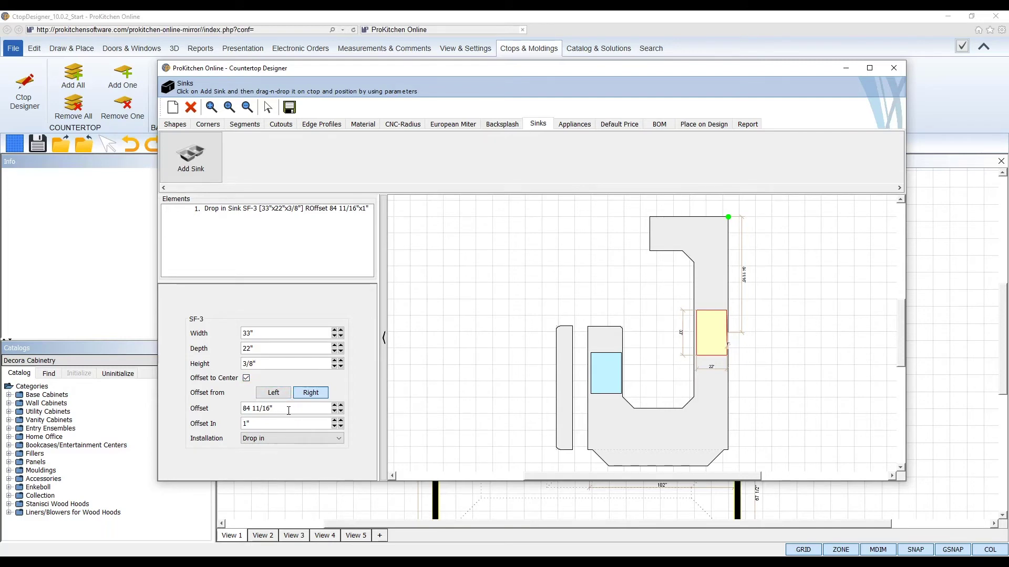
{"action": "left_click", "coordinate": [574, 124]}
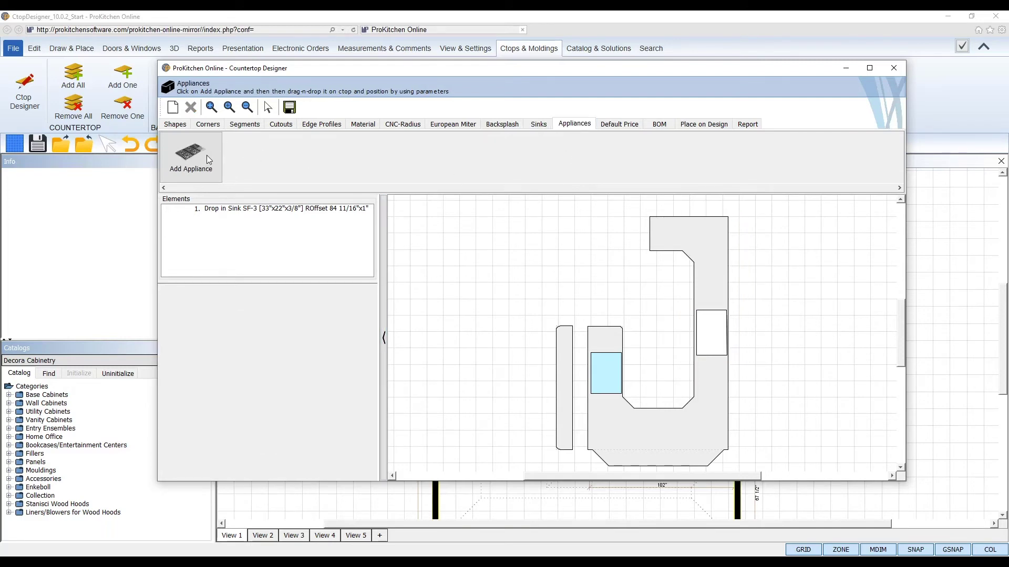
- Place the CKT-ECD-S1 electric cooktop on the left counter section with a 34 1/4" centre offset
{"action": "left_click", "coordinate": [193, 169]}
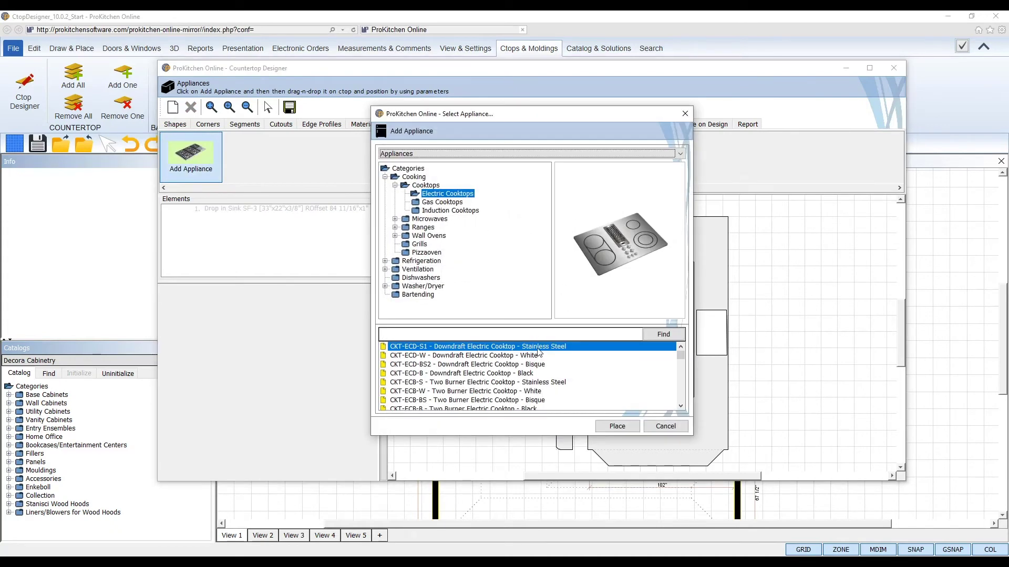
{"action": "left_click", "coordinate": [617, 426]}
{"action": "left_click", "coordinate": [607, 347]}
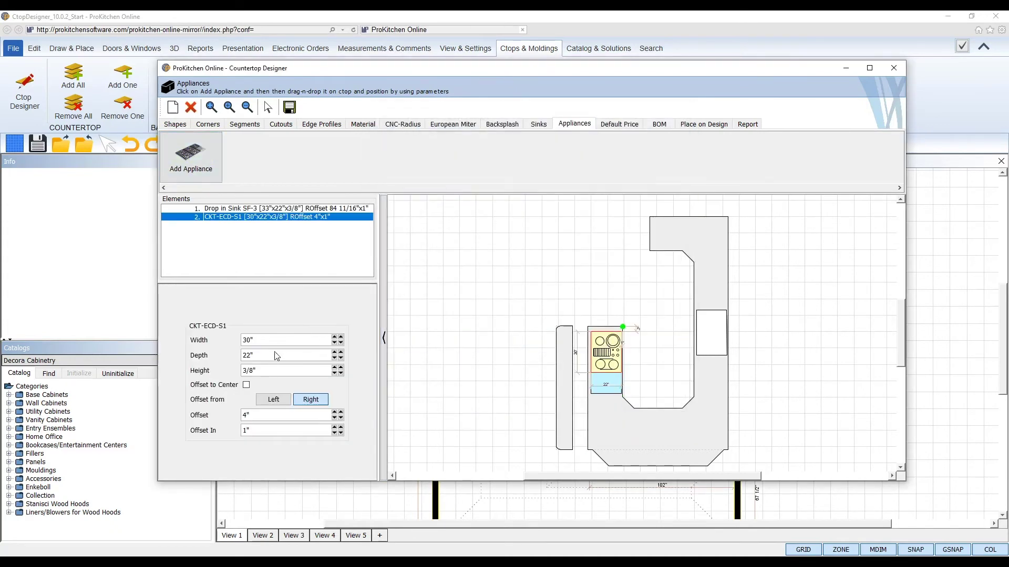
{"action": "left_click", "coordinate": [246, 386]}
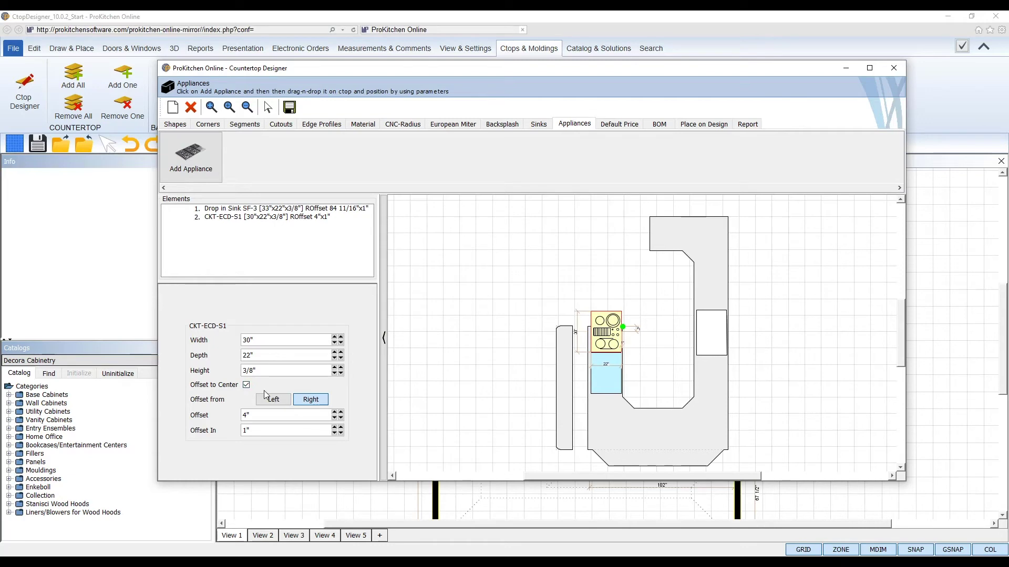
{"action": "left_click", "coordinate": [258, 415]}
{"action": "type", "text": "34 1/4"}
{"action": "left_click", "coordinate": [273, 371]}
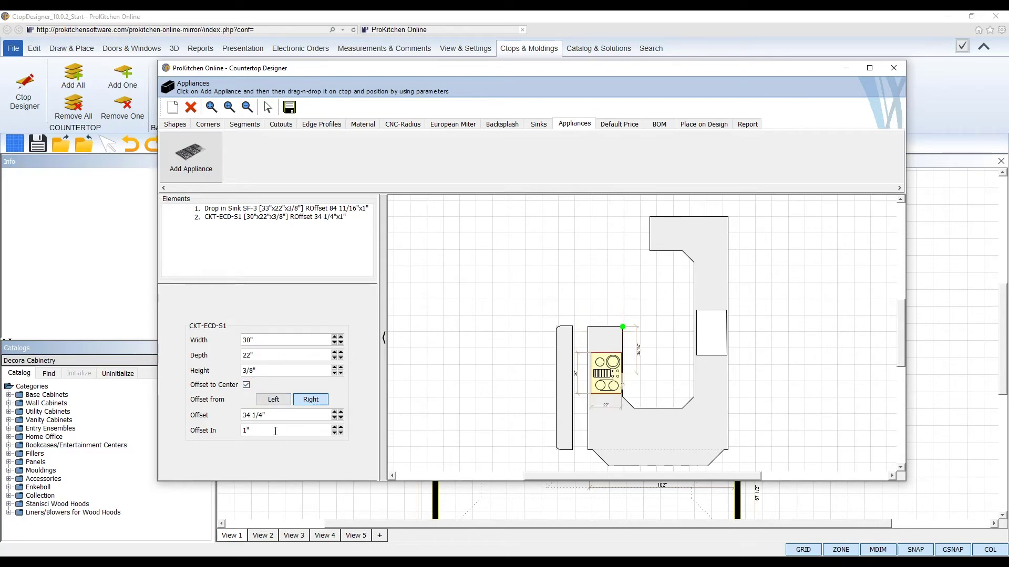
{"action": "left_click", "coordinate": [619, 124]}
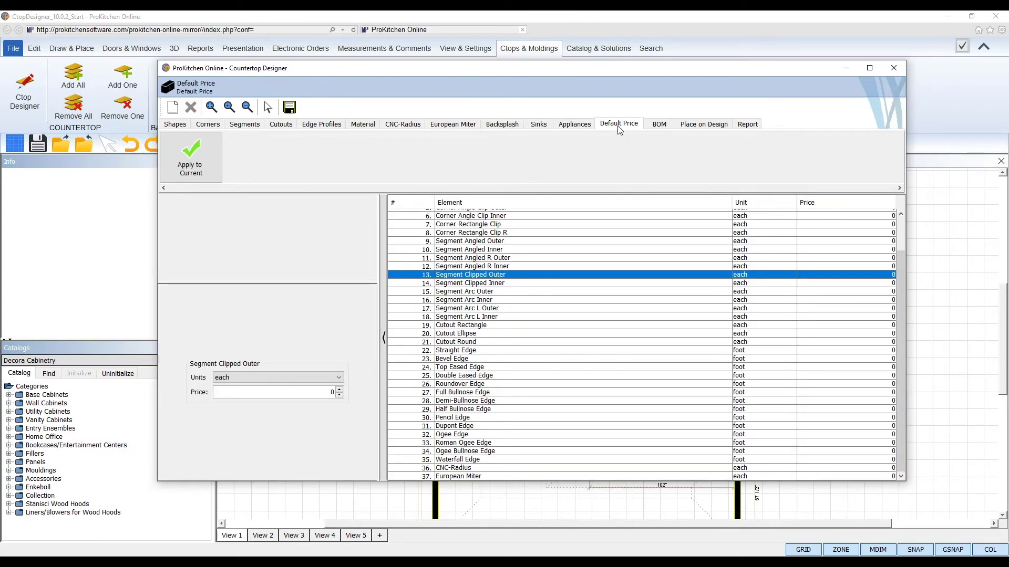
- Step through the corner clip and angled segment entries in the Default Price table
{"action": "scroll", "coordinate": [542, 241], "scroll_direction": "up", "scroll_amount": 2}
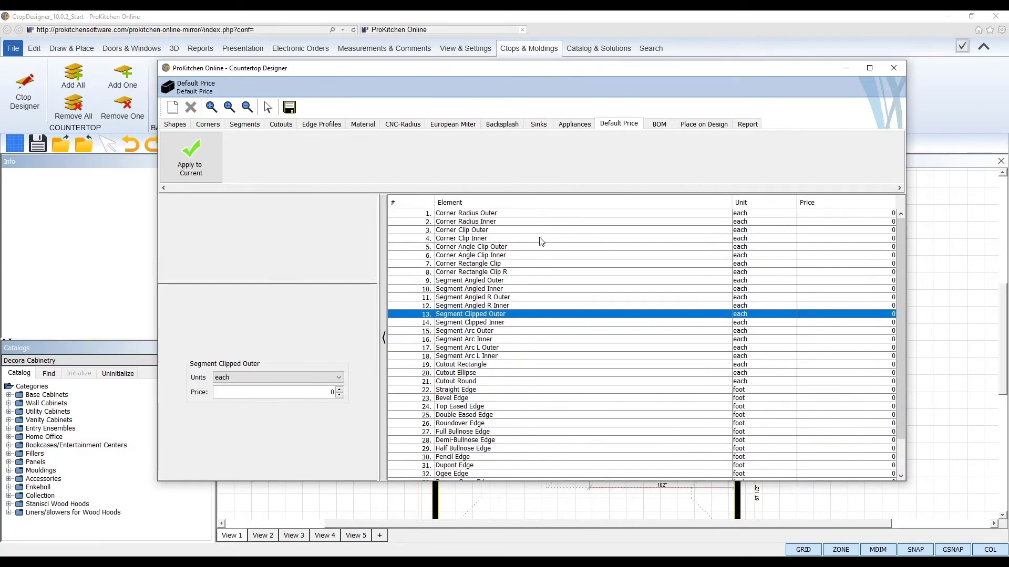
{"action": "left_click", "coordinate": [517, 213]}
{"action": "left_click", "coordinate": [512, 221]}
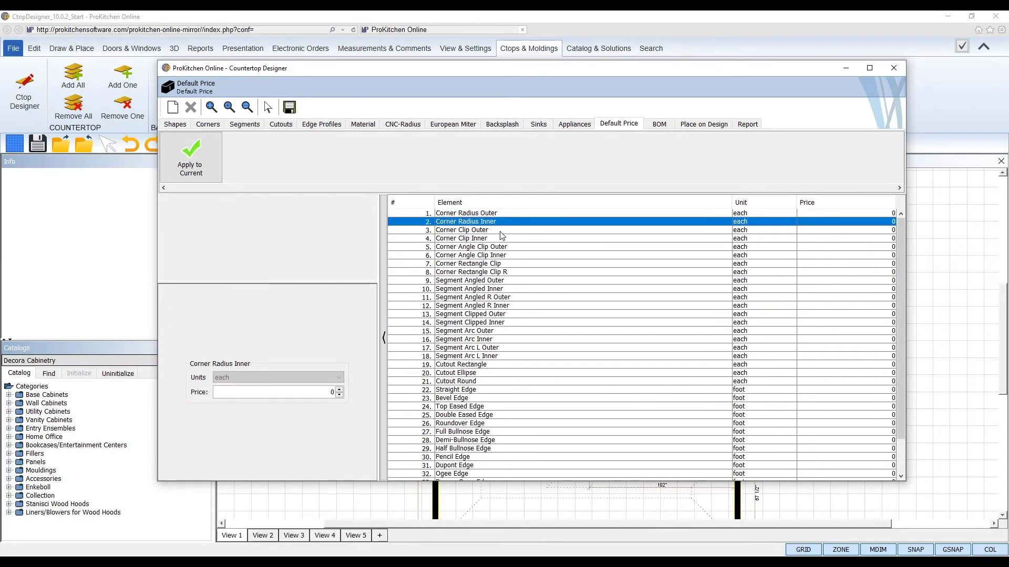
{"action": "left_click", "coordinate": [502, 231]}
{"action": "left_click", "coordinate": [501, 239]}
{"action": "left_click", "coordinate": [512, 248]}
{"action": "left_click", "coordinate": [511, 255]}
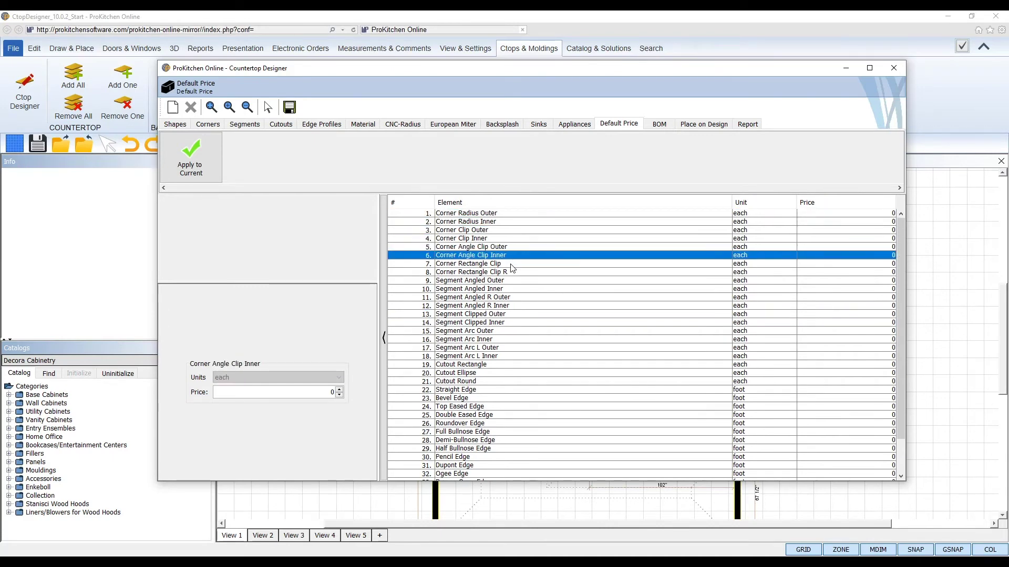
{"action": "left_click", "coordinate": [511, 264]}
{"action": "left_click", "coordinate": [516, 273]}
{"action": "left_click", "coordinate": [513, 281]}
{"action": "left_click", "coordinate": [513, 289]}
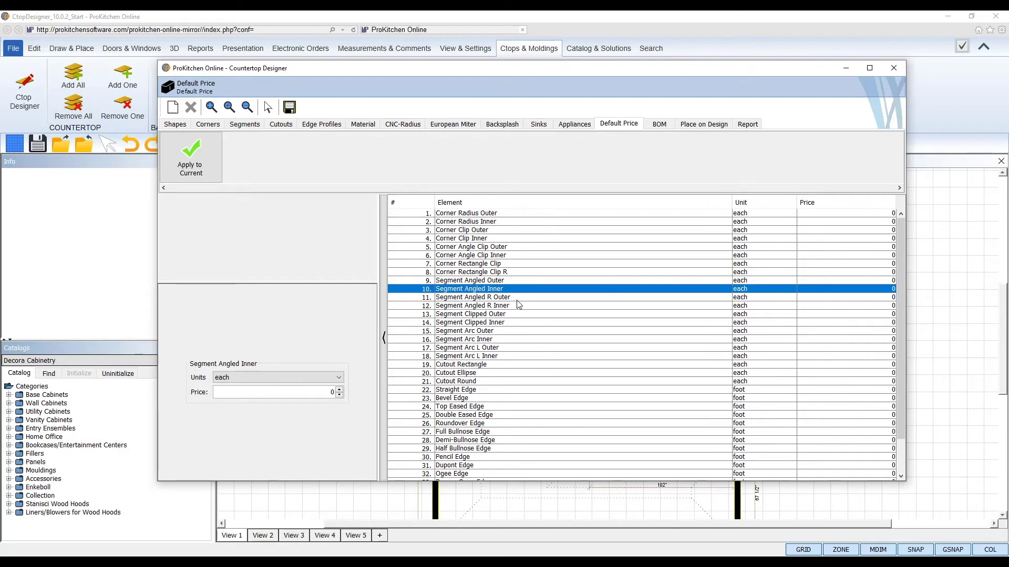
{"action": "left_click", "coordinate": [517, 297]}
- Price Cutout Rectangle at 25 each
{"action": "left_click", "coordinate": [508, 365]}
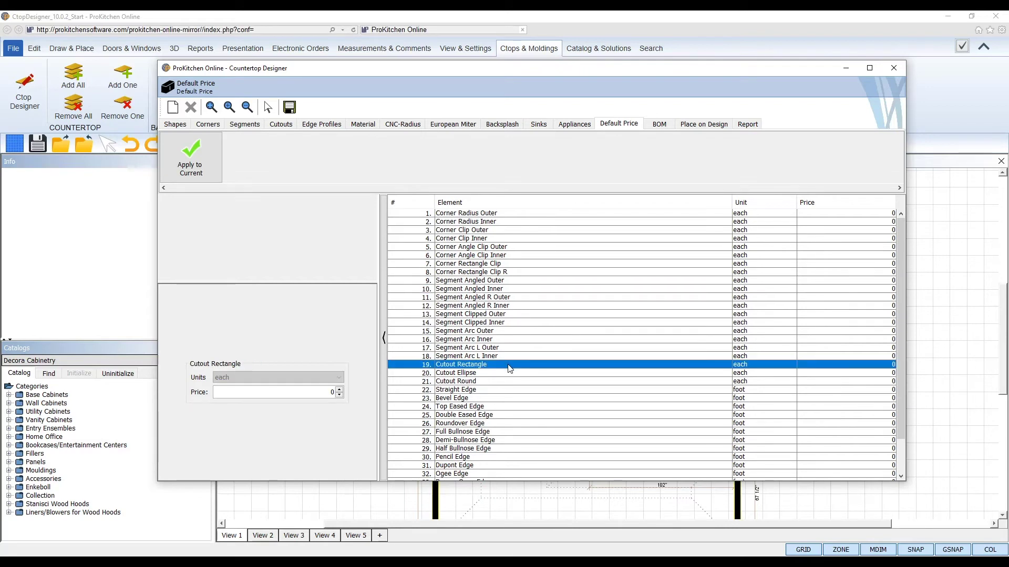
{"action": "scroll", "coordinate": [509, 368], "scroll_direction": "down", "scroll_amount": 2}
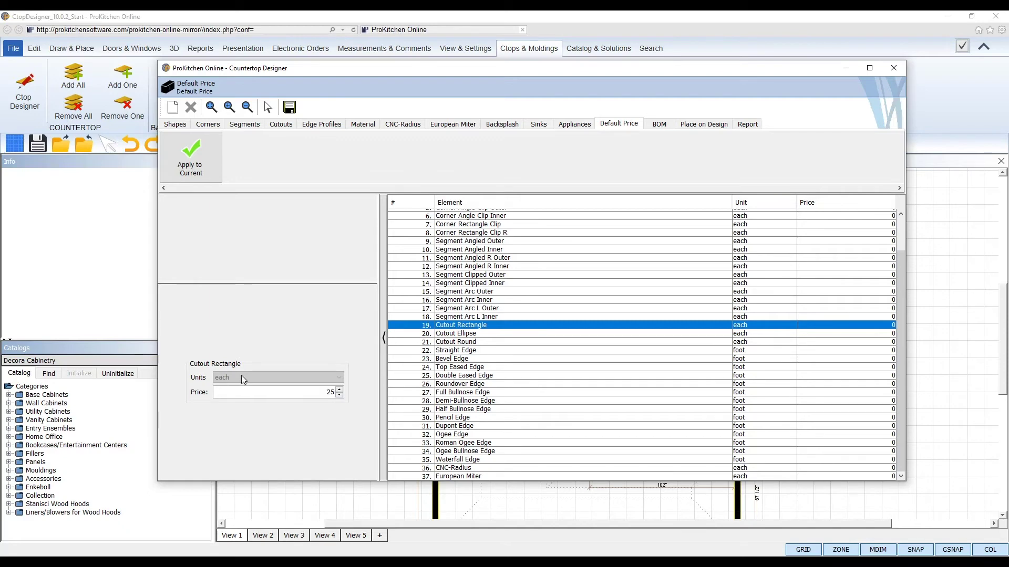
{"action": "left_click", "coordinate": [746, 334]}
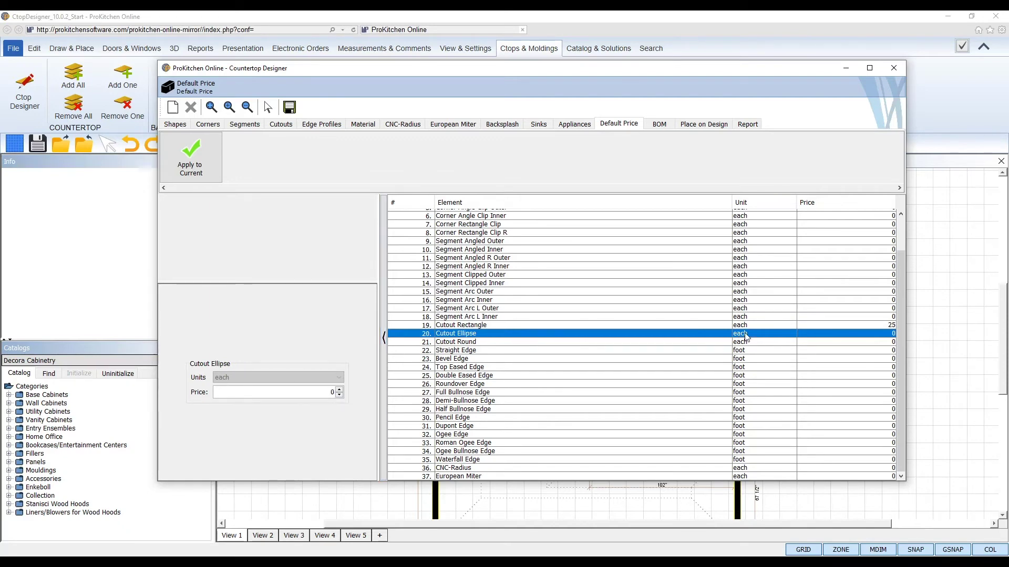
{"action": "left_click", "coordinate": [753, 327]}
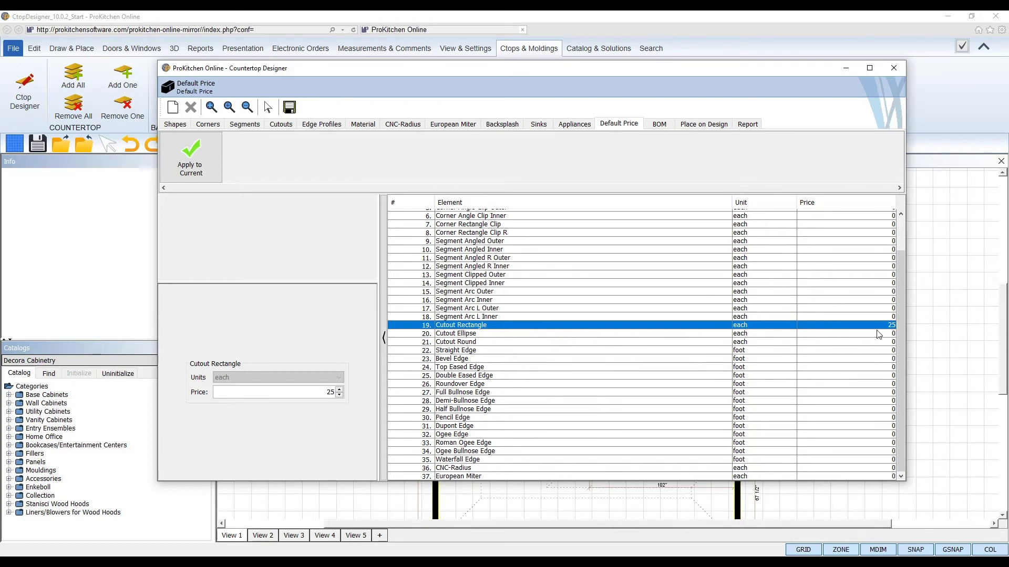
- Price Waterfall Edge at 10 per foot and recheck Cutout Rectangle's 25
{"action": "left_click", "coordinate": [479, 460]}
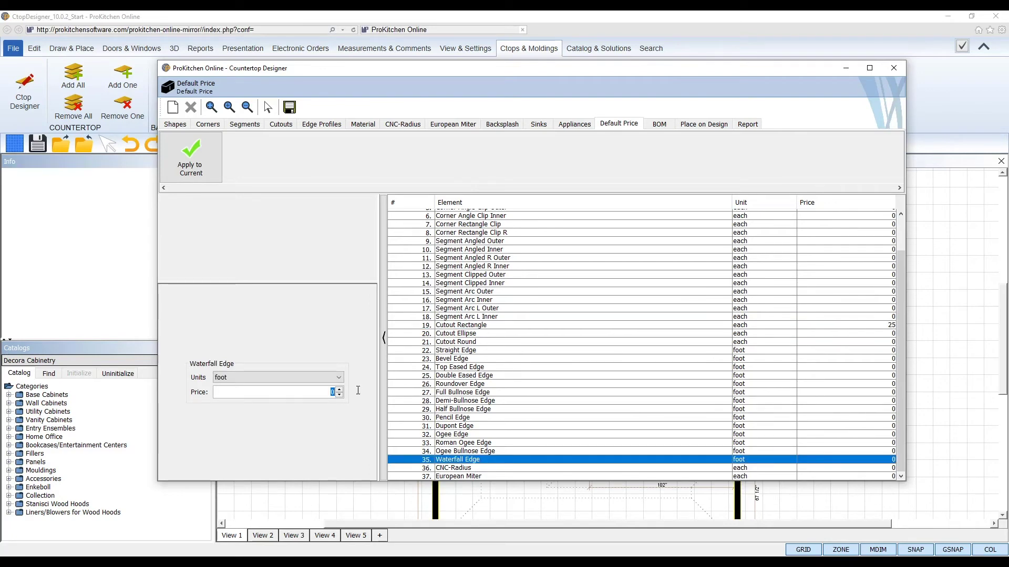
{"action": "left_click", "coordinate": [307, 382]}
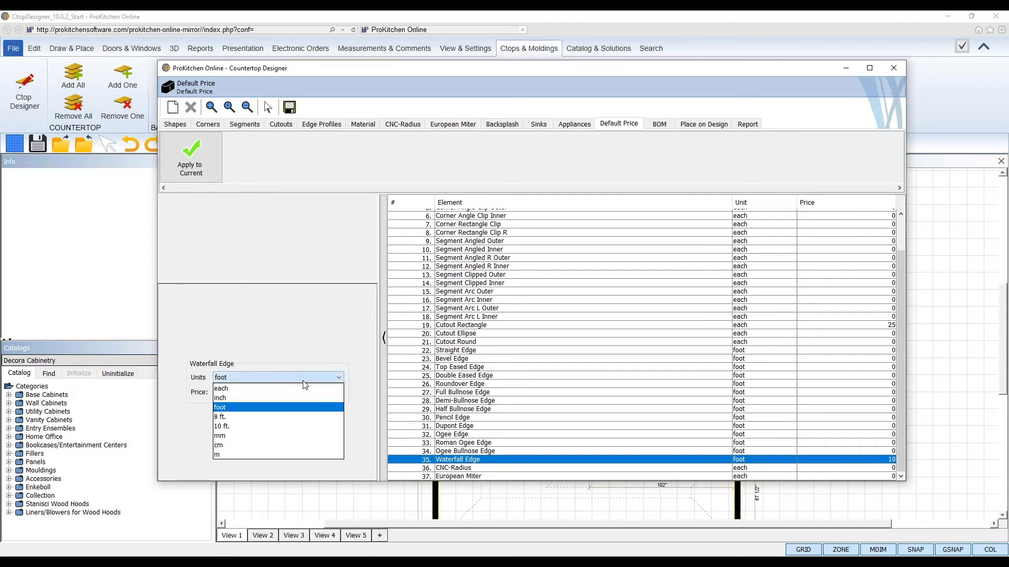
{"action": "left_click", "coordinate": [264, 409]}
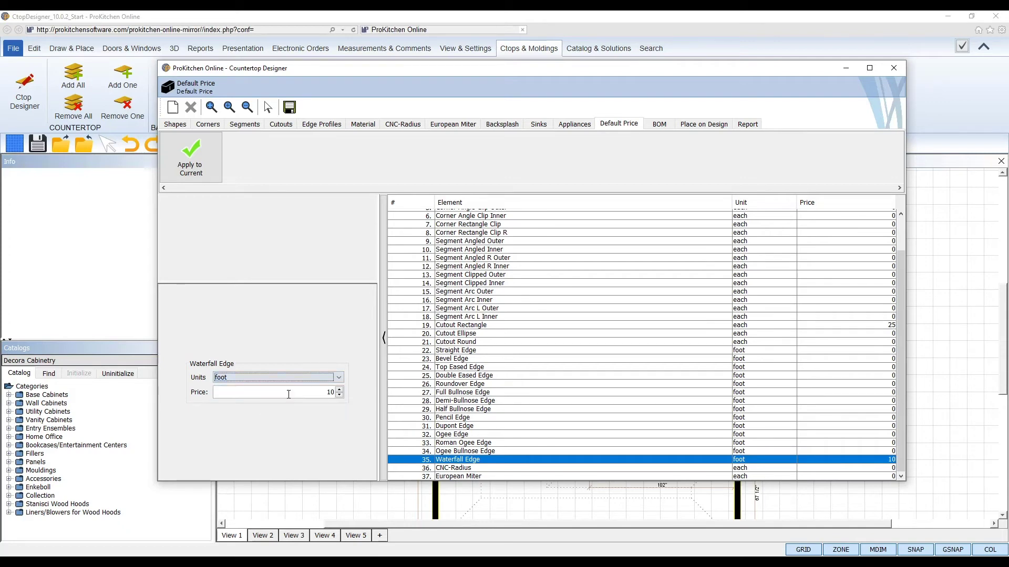
{"action": "left_click", "coordinate": [507, 451]}
{"action": "left_click", "coordinate": [881, 463]}
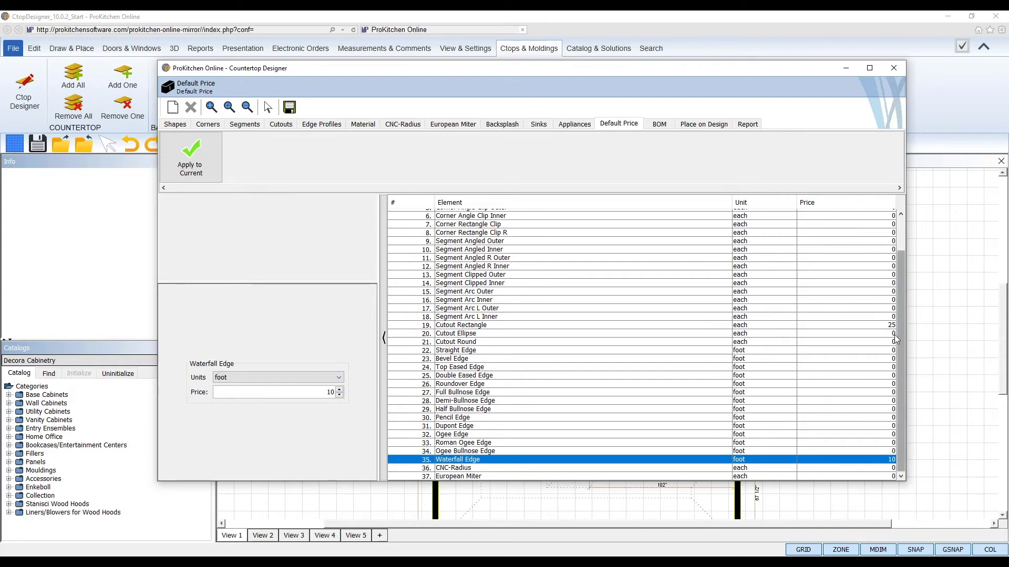
{"action": "left_click", "coordinate": [877, 326]}
{"action": "scroll", "coordinate": [825, 317], "scroll_direction": "up", "scroll_amount": 2}
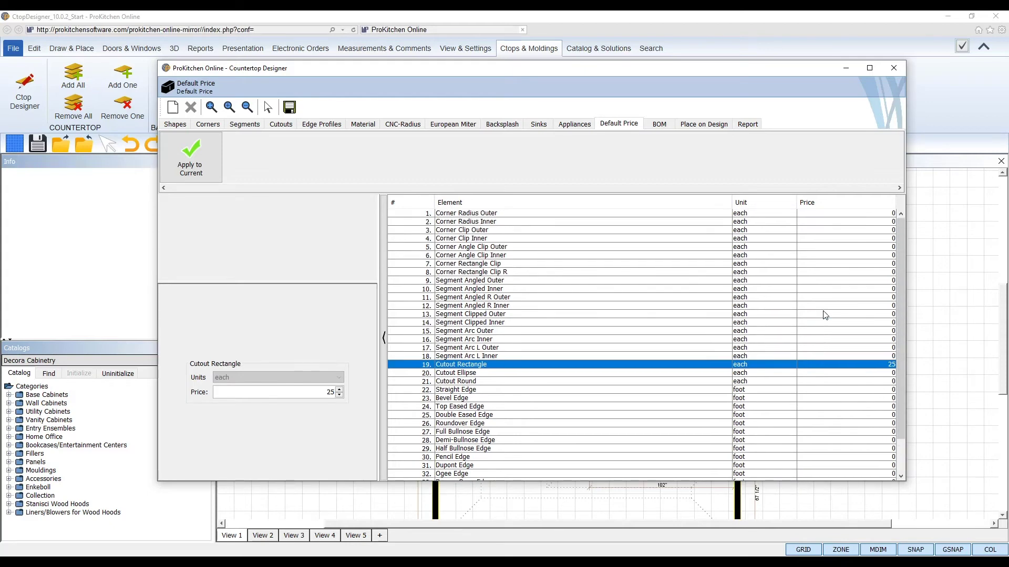
- Show the bill of materials and review the first marble countertop's area, parts, cutouts and edge
{"action": "left_click", "coordinate": [660, 126]}
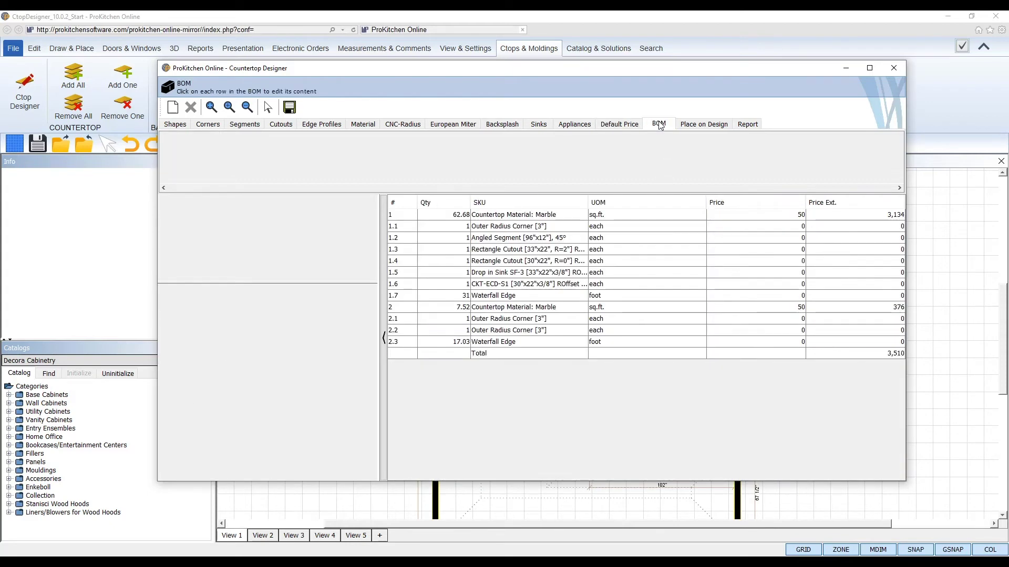
{"action": "left_click", "coordinate": [566, 216]}
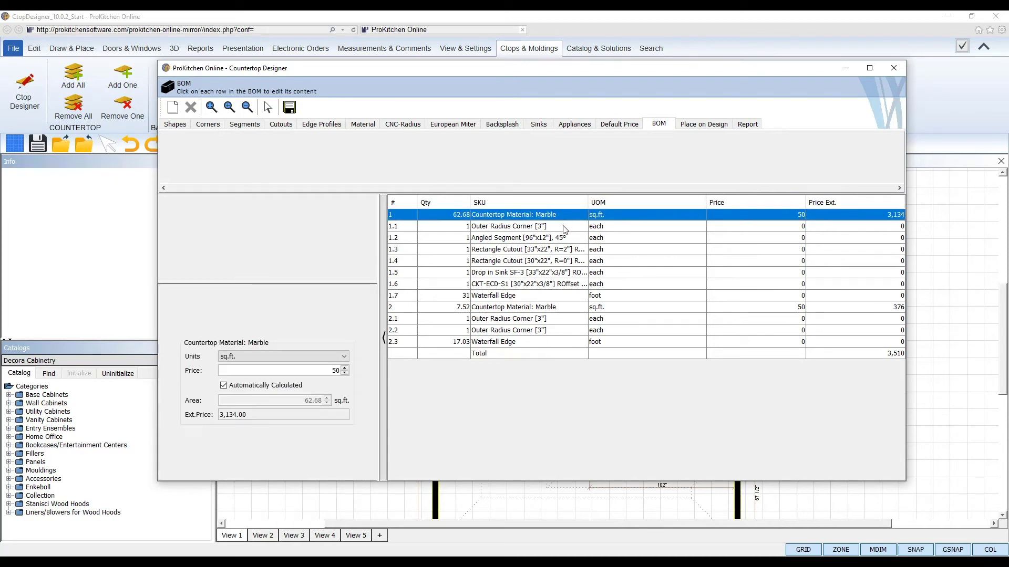
{"action": "left_click", "coordinate": [563, 229]}
{"action": "left_click", "coordinate": [566, 238]}
{"action": "left_click", "coordinate": [572, 250]}
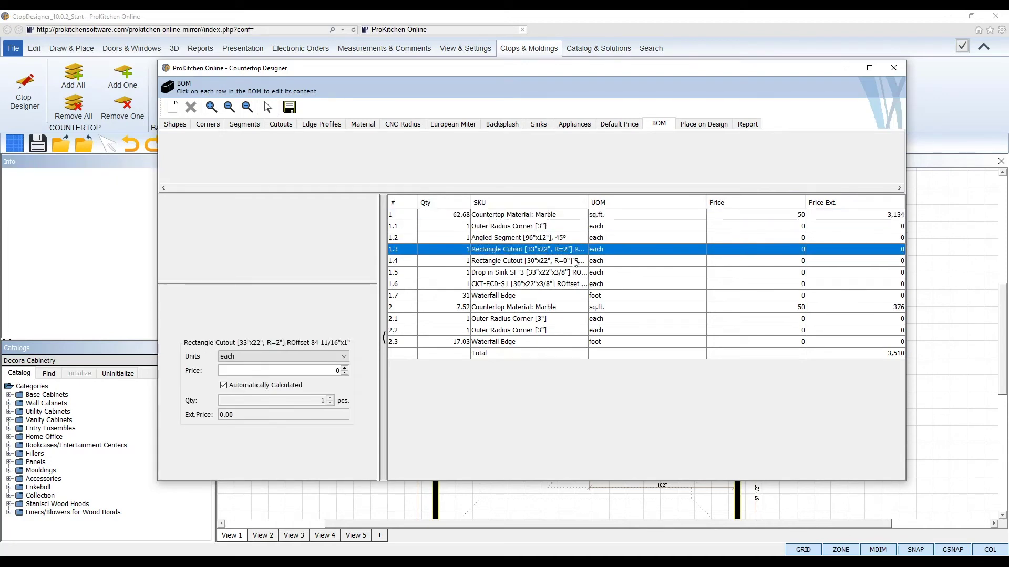
{"action": "left_click", "coordinate": [573, 261]}
{"action": "left_click", "coordinate": [571, 273]}
{"action": "left_click", "coordinate": [569, 286]}
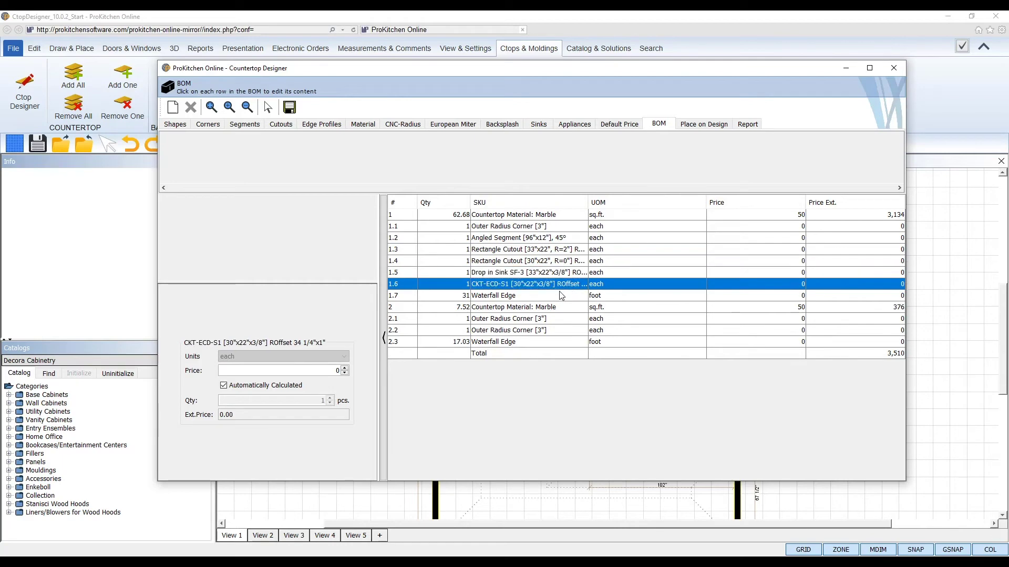
{"action": "left_click", "coordinate": [555, 297]}
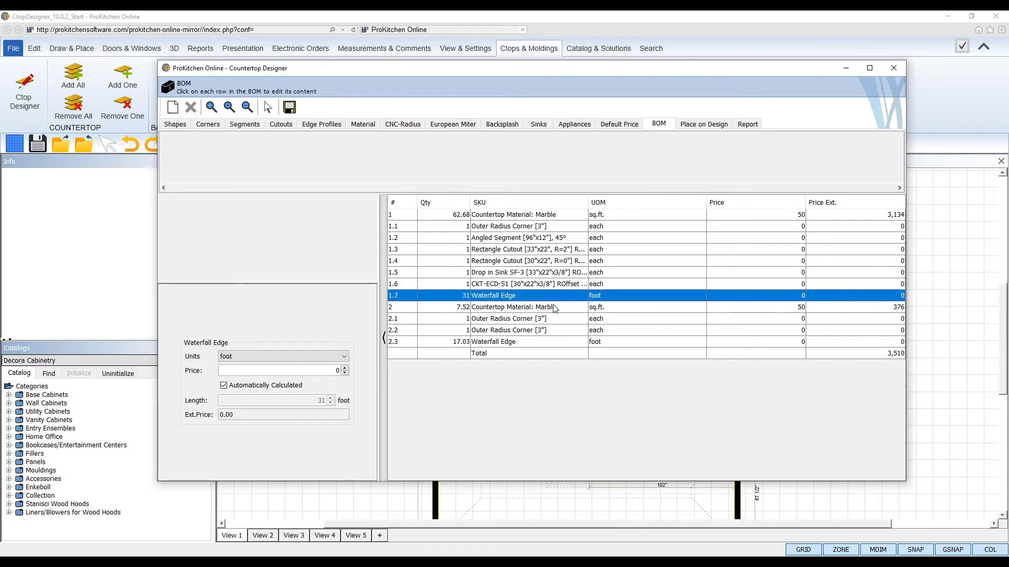
- Review the second countertop's area and Waterfall Edge length, then the 3,510 job Total
{"action": "left_click", "coordinate": [849, 309]}
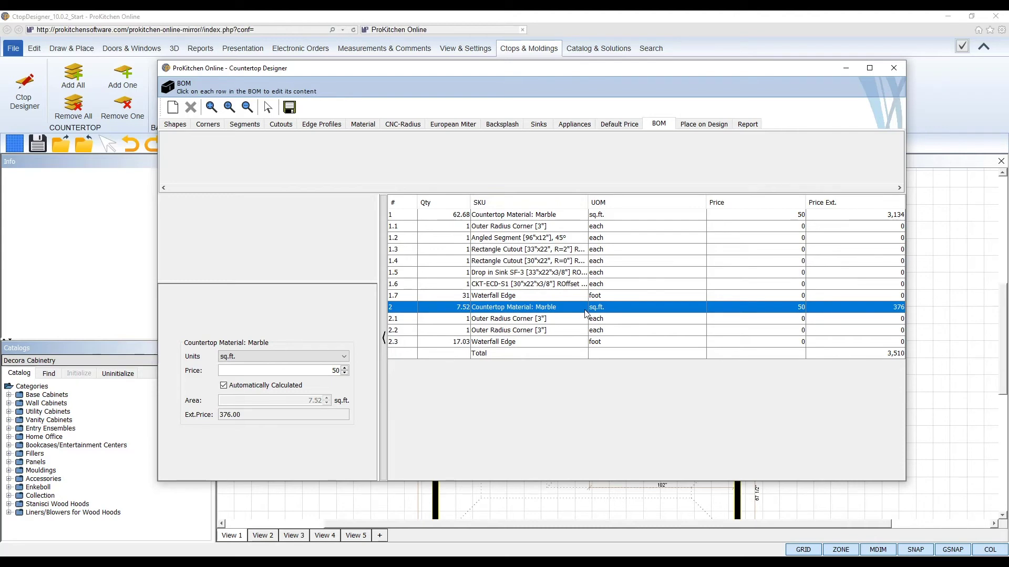
{"action": "left_click", "coordinate": [558, 345]}
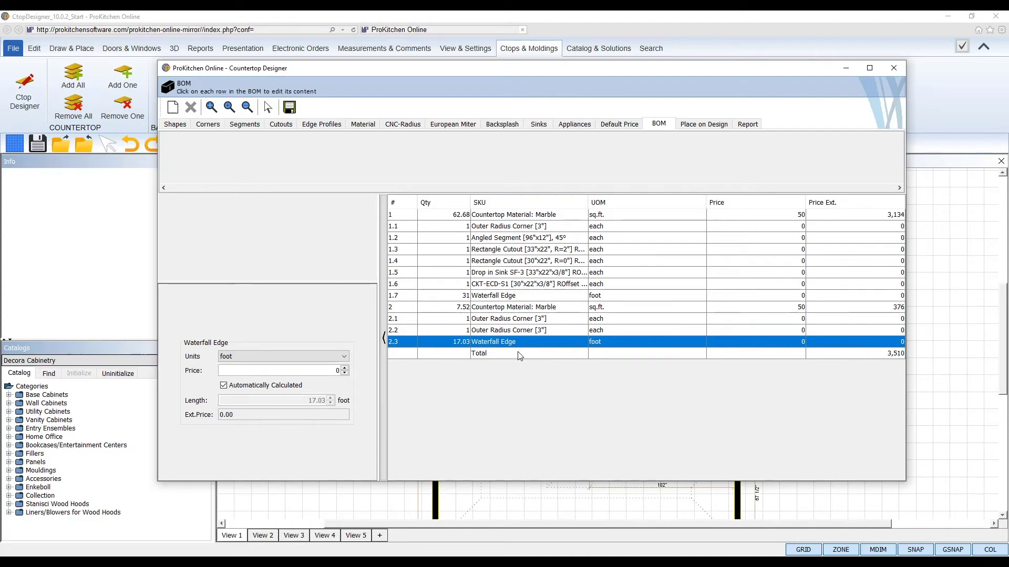
{"action": "left_click", "coordinate": [523, 298]}
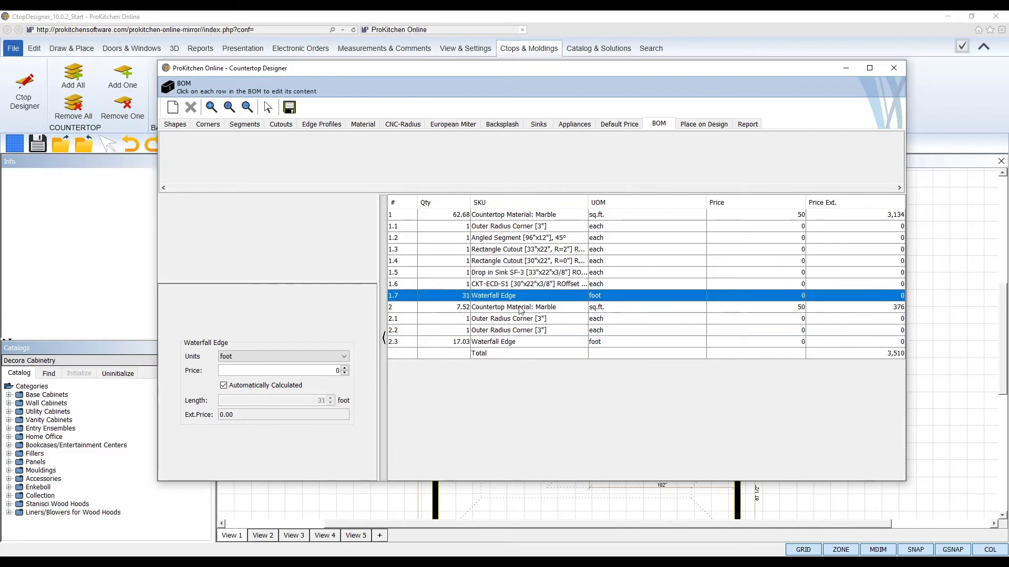
{"action": "left_click", "coordinate": [514, 355]}
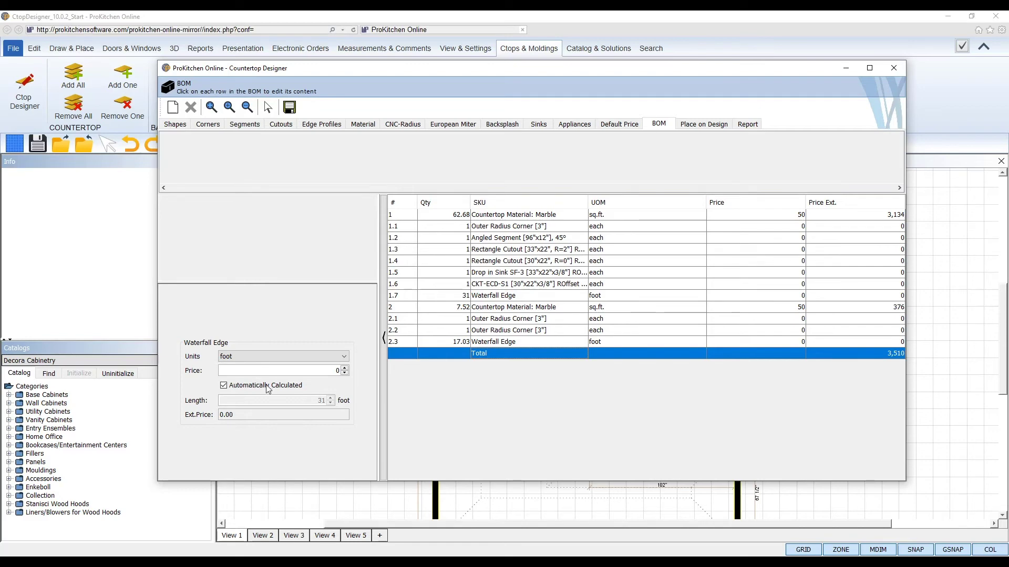
{"action": "left_click", "coordinate": [701, 128]}
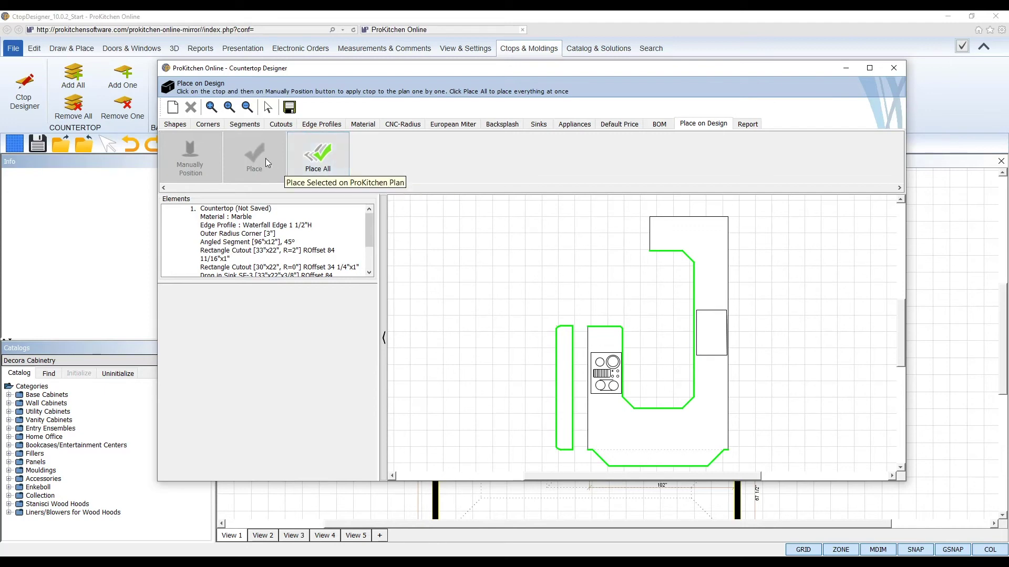
- Select the narrow and large countertop pieces and start manually positioning the narrow strip
{"action": "left_click", "coordinate": [571, 372]}
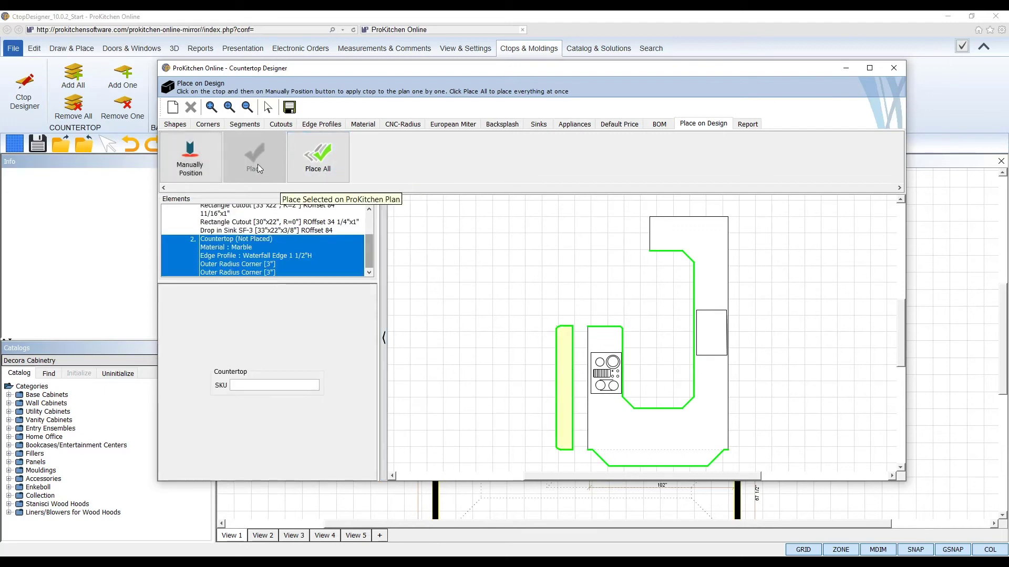
{"action": "left_click", "coordinate": [612, 342]}
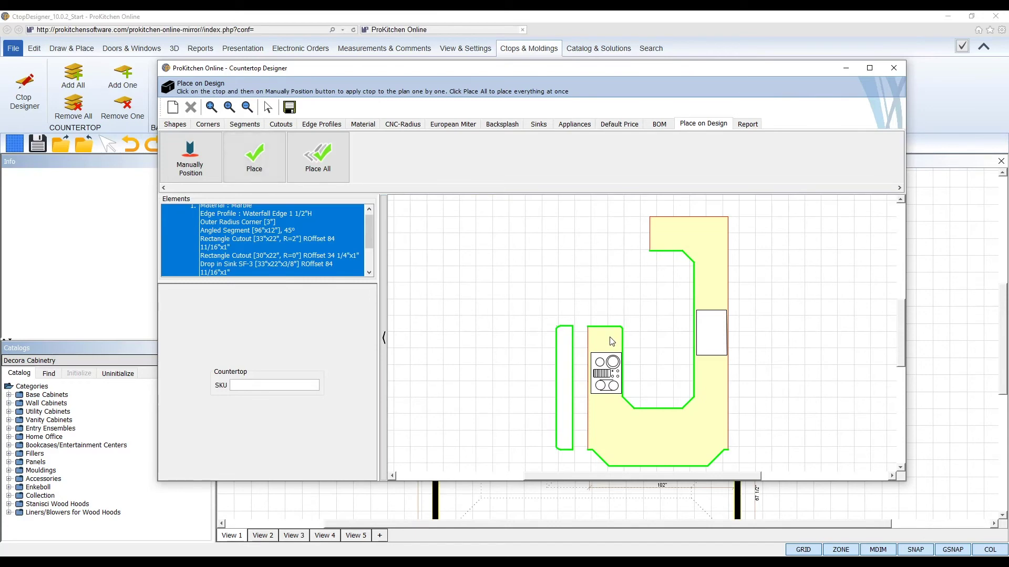
{"action": "left_click", "coordinate": [203, 158]}
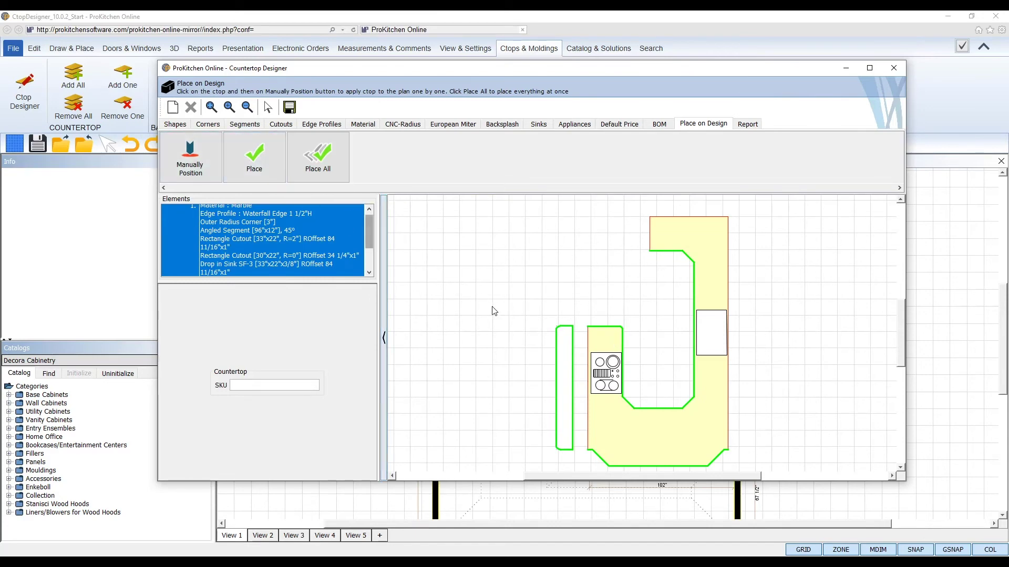
{"action": "left_click", "coordinate": [567, 350]}
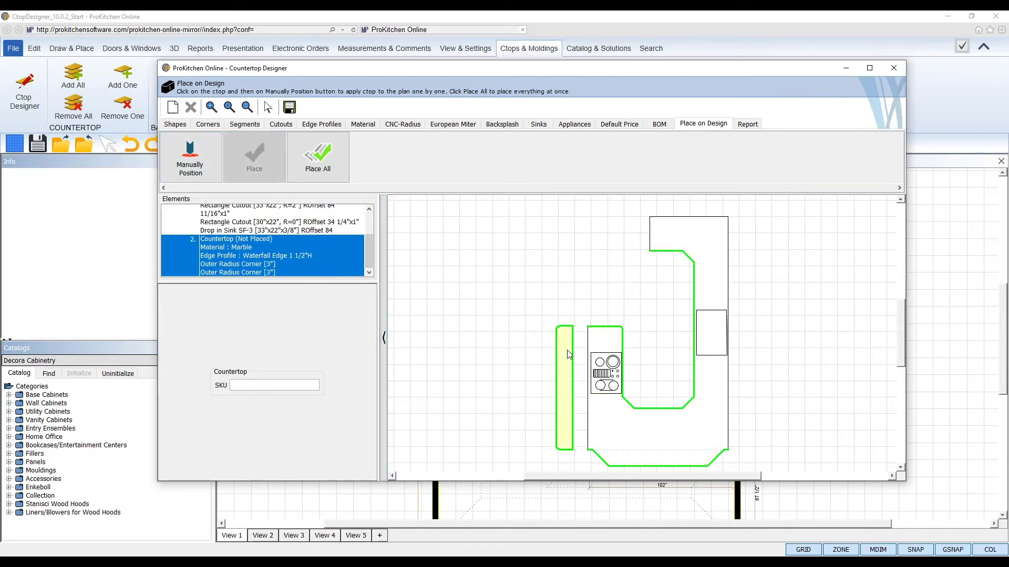
- Position the narrow countertop beside the peninsula, then place all marble countertops onto the plan
{"action": "left_click", "coordinate": [192, 155]}
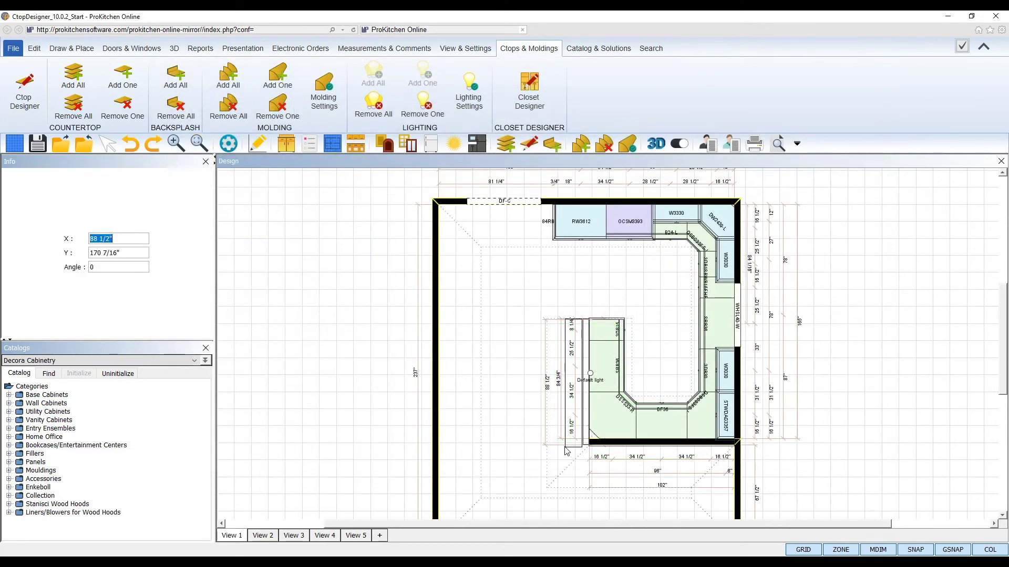
{"action": "scroll", "coordinate": [567, 451], "scroll_direction": "up", "scroll_amount": 2}
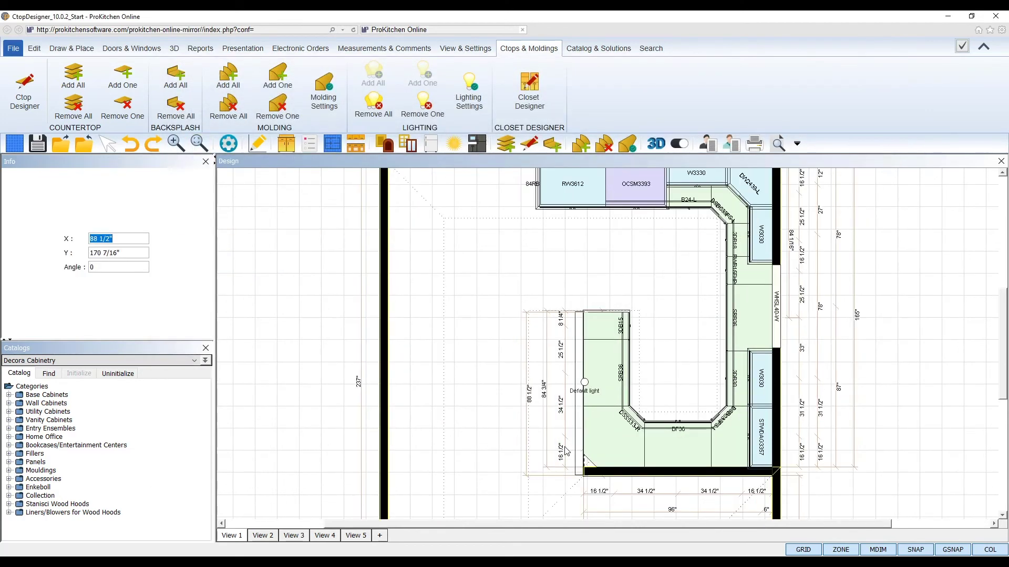
{"action": "left_click", "coordinate": [563, 480]}
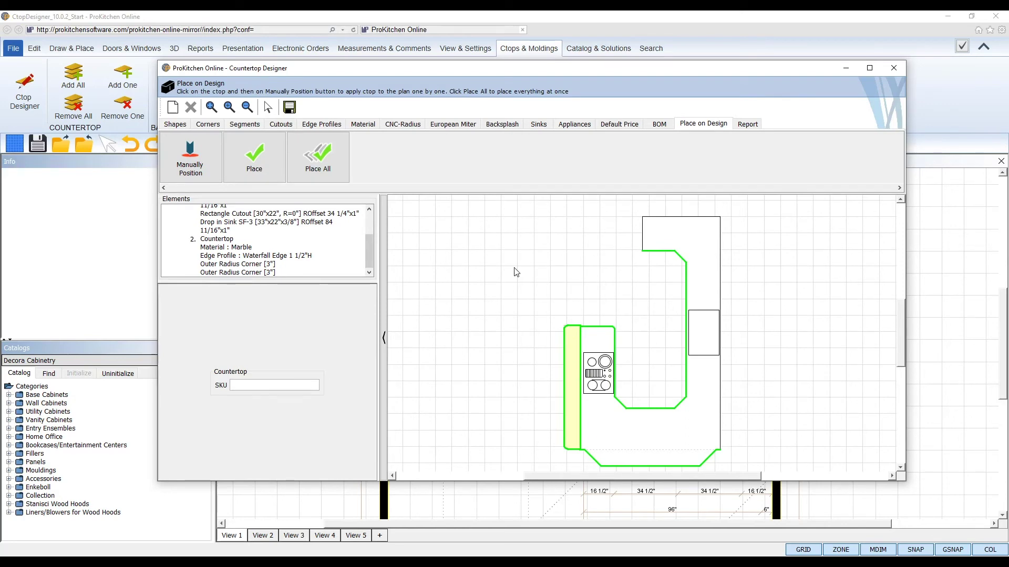
{"action": "left_click", "coordinate": [326, 158]}
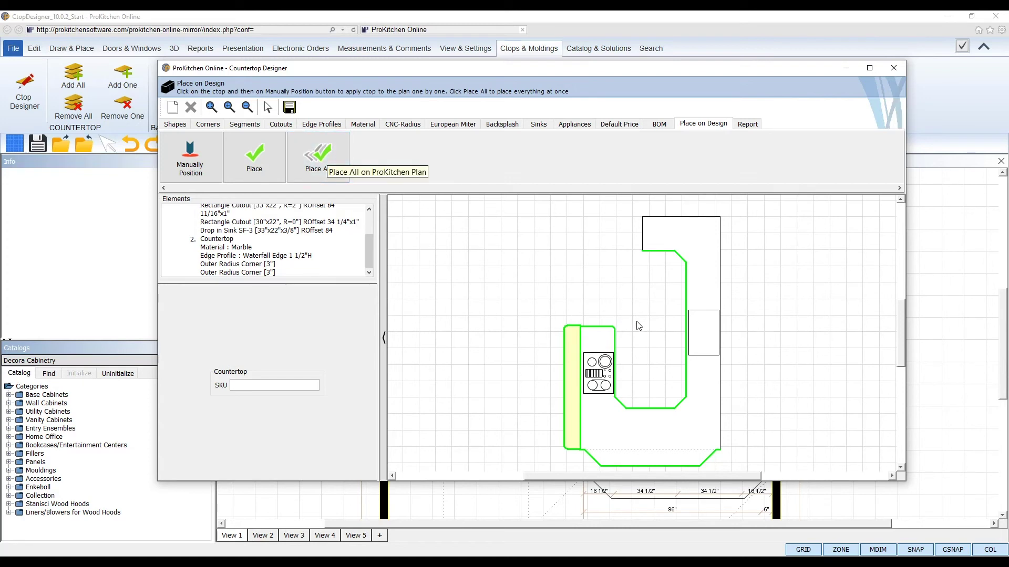
- Refresh the countertop drawing report, then save the countertop design and close the designer
{"action": "left_click", "coordinate": [744, 127]}
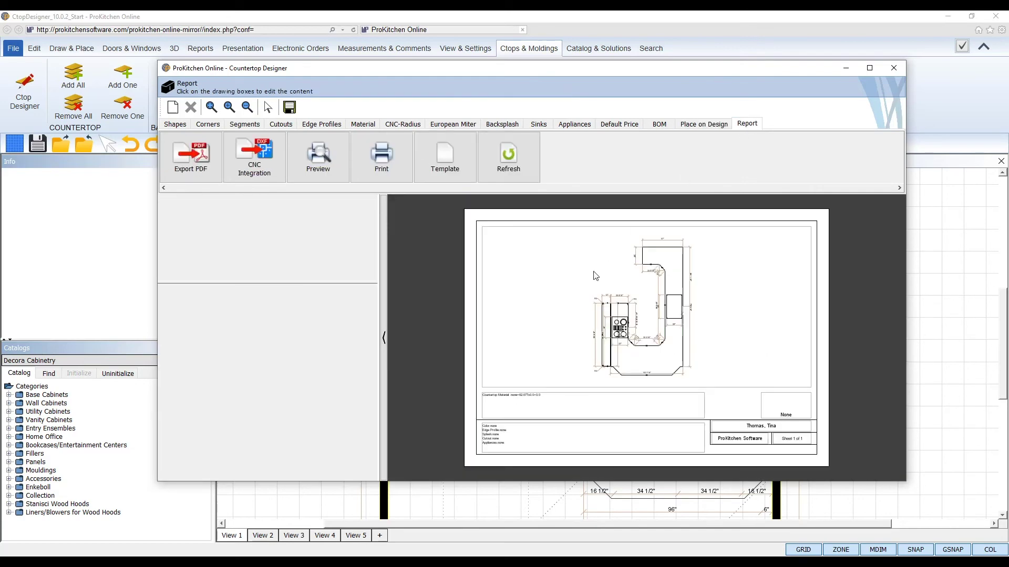
{"action": "left_click", "coordinate": [508, 157]}
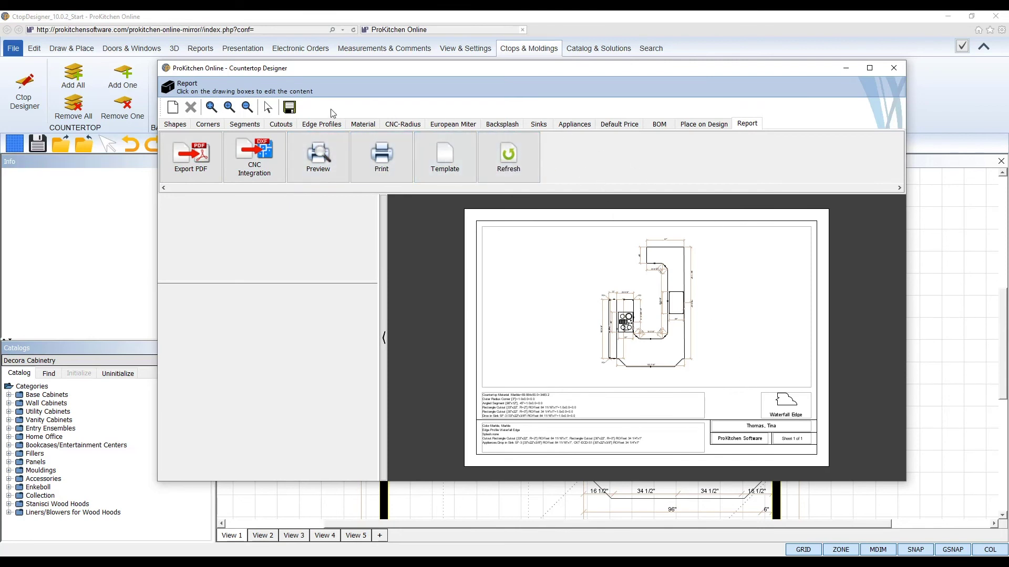
{"action": "left_click", "coordinate": [291, 108]}
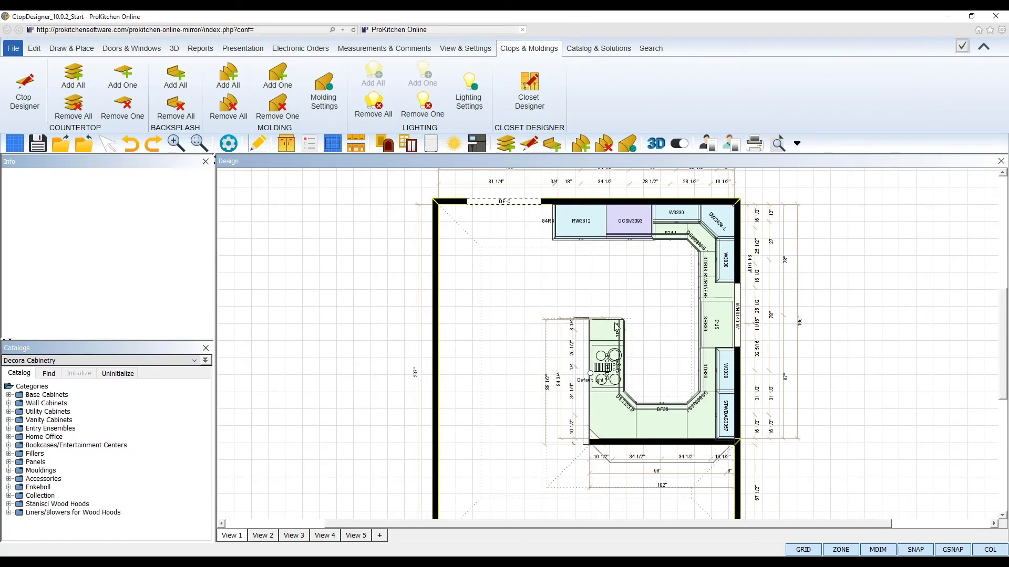
- Extend the island's snack bar countertop edge slightly to the left
{"action": "left_click", "coordinate": [579, 344]}
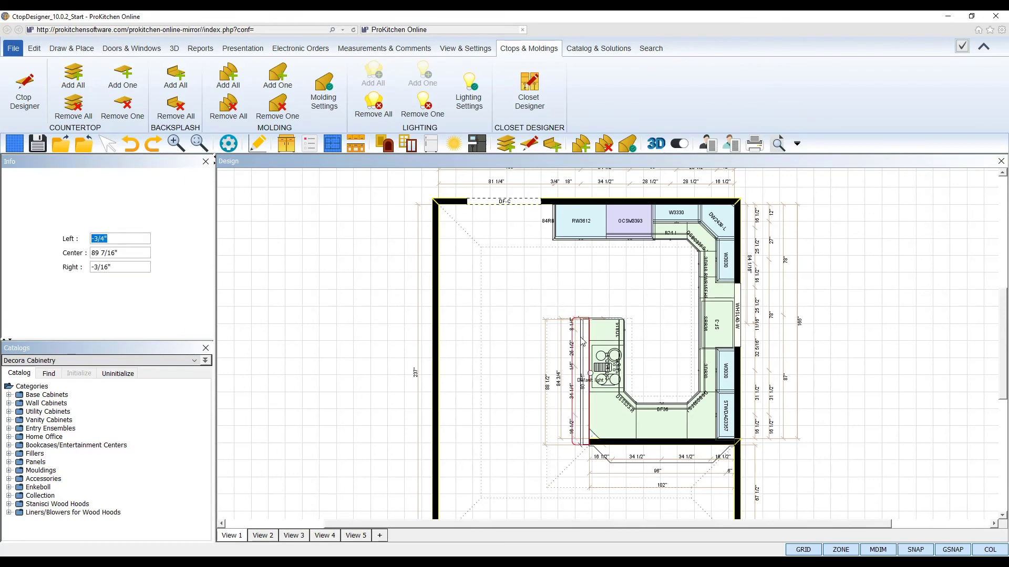
{"action": "scroll", "coordinate": [582, 341], "scroll_direction": "up", "scroll_amount": 3}
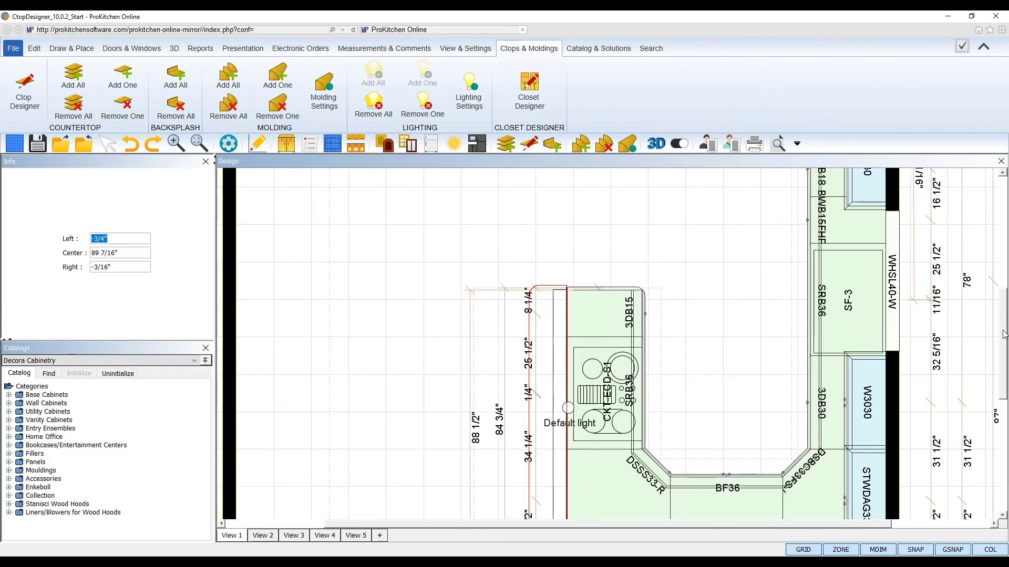
{"action": "scroll", "coordinate": [1004, 350], "scroll_direction": "down", "scroll_amount": 3}
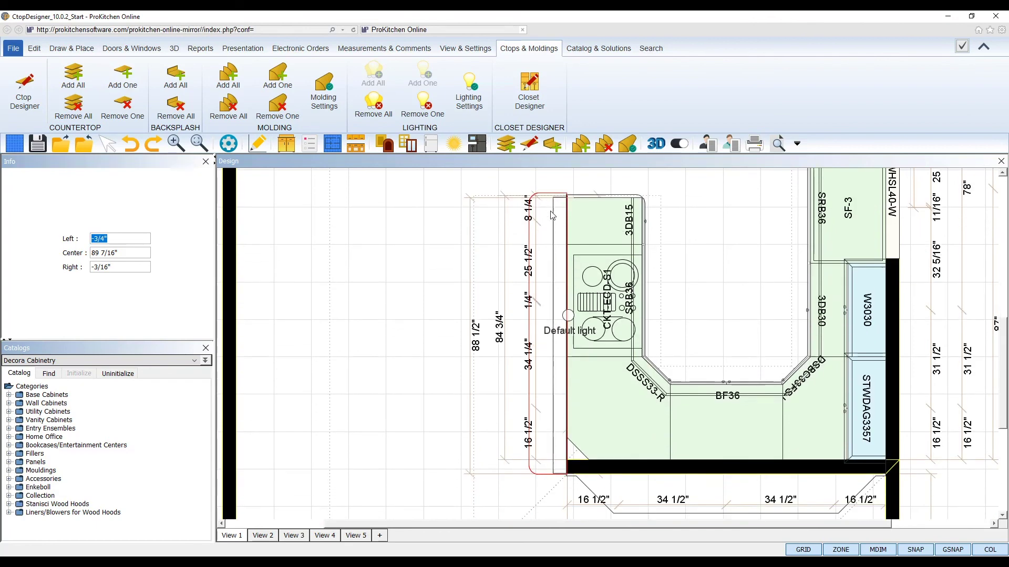
{"action": "left_click_drag", "start_coordinate": [552, 216], "coordinate": [547, 304]}
- Raise the snack bar countertop's bottom height from 34 1/2" to 40"
{"action": "right_click", "coordinate": [546, 304]}
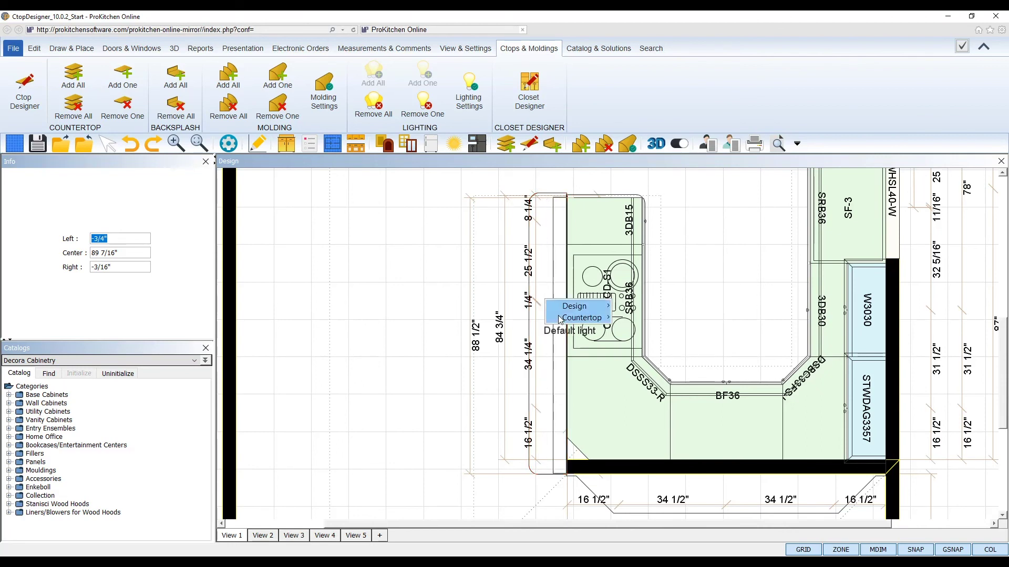
{"action": "mouse_move", "coordinate": [560, 317]}
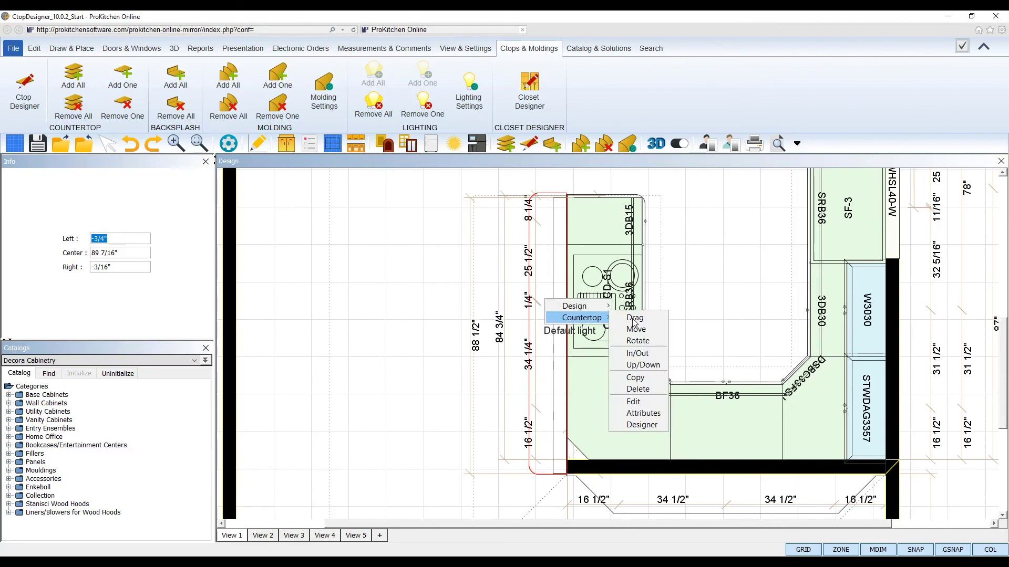
{"action": "left_click", "coordinate": [656, 371]}
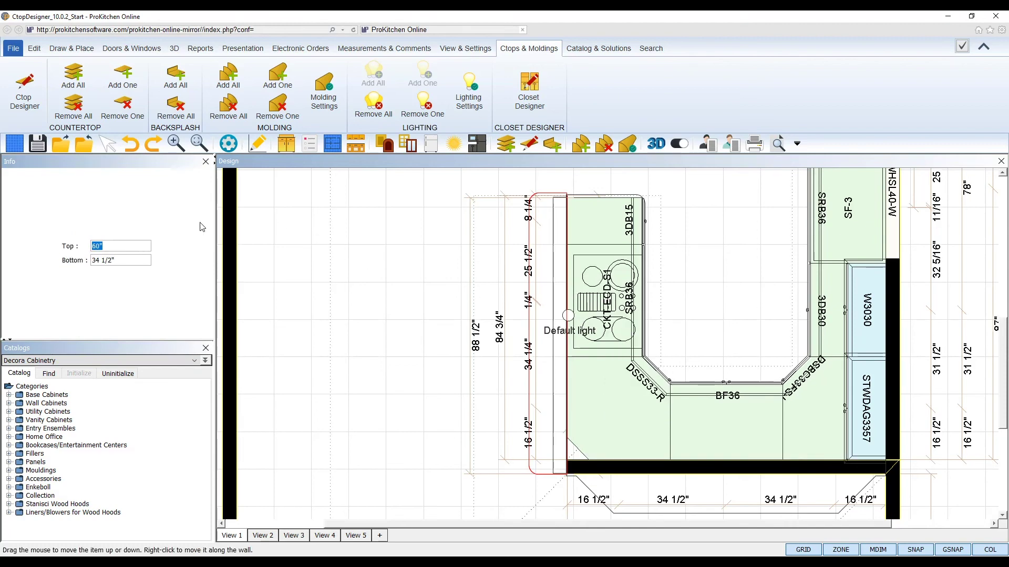
{"action": "left_click", "coordinate": [120, 260]}
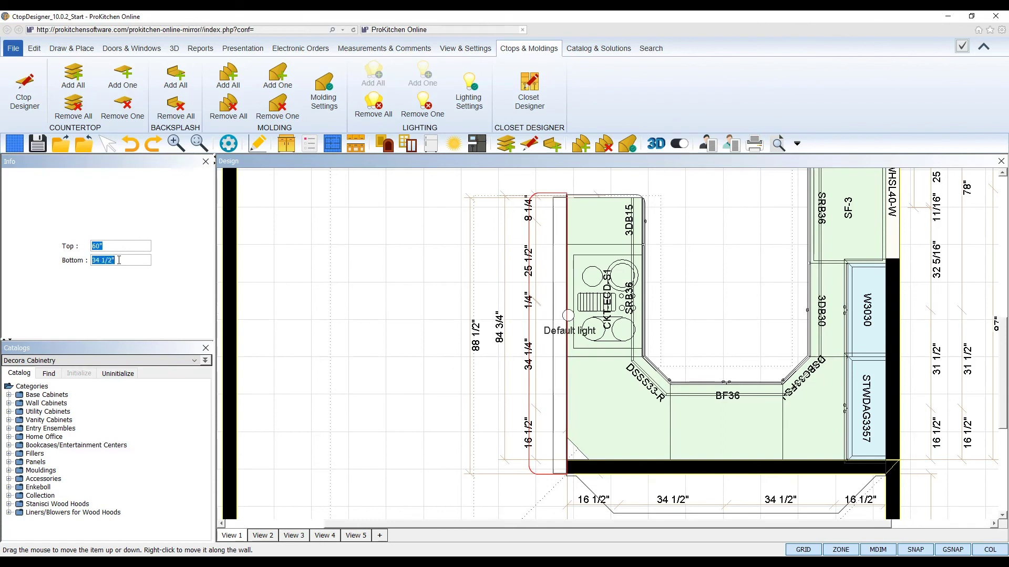
{"action": "type", "text": "40"}
{"action": "key", "text": "Return"}
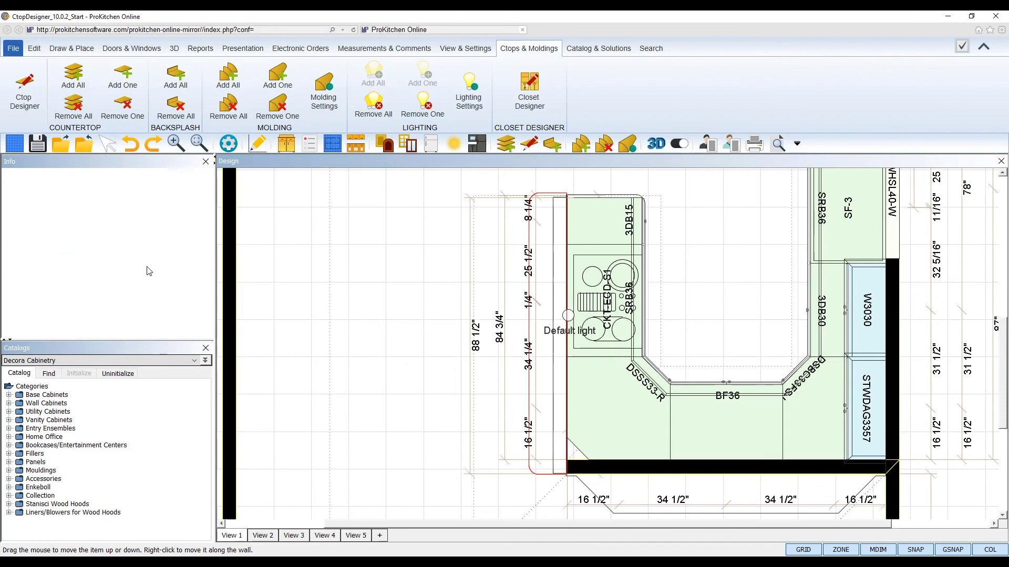
{"action": "scroll", "coordinate": [804, 343], "scroll_direction": "down", "scroll_amount": 3}
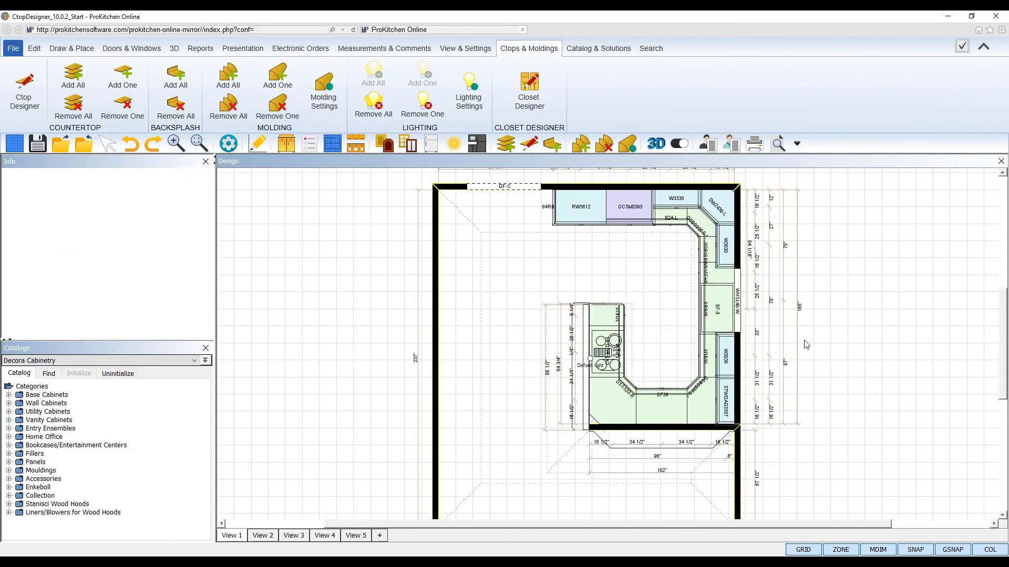
- View the kitchen in 3D, orbiting over the island to check the raised marble bar
{"action": "left_click", "coordinate": [654, 144]}
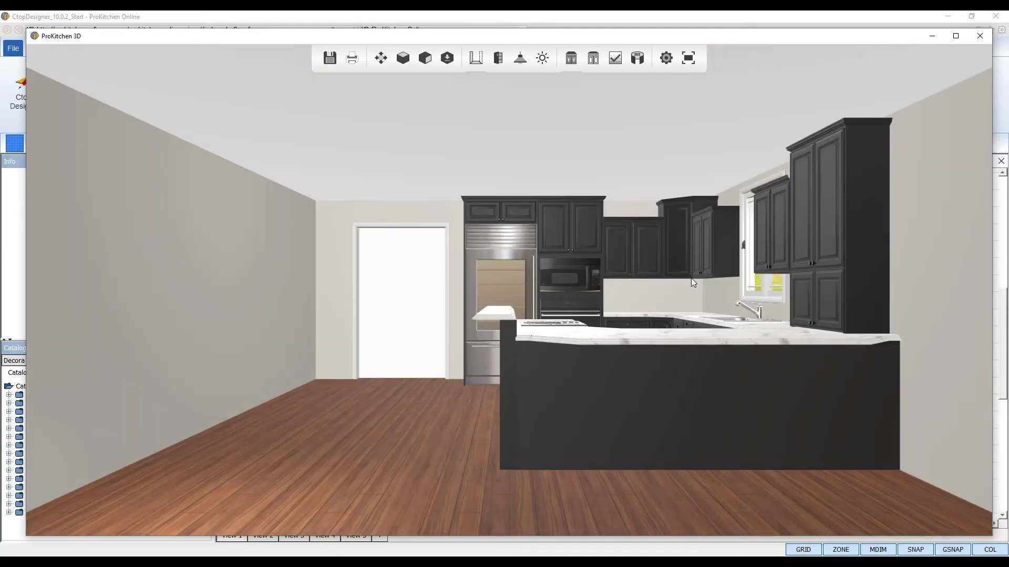
{"action": "left_click_drag", "start_coordinate": [691, 278], "coordinate": [417, 337]}
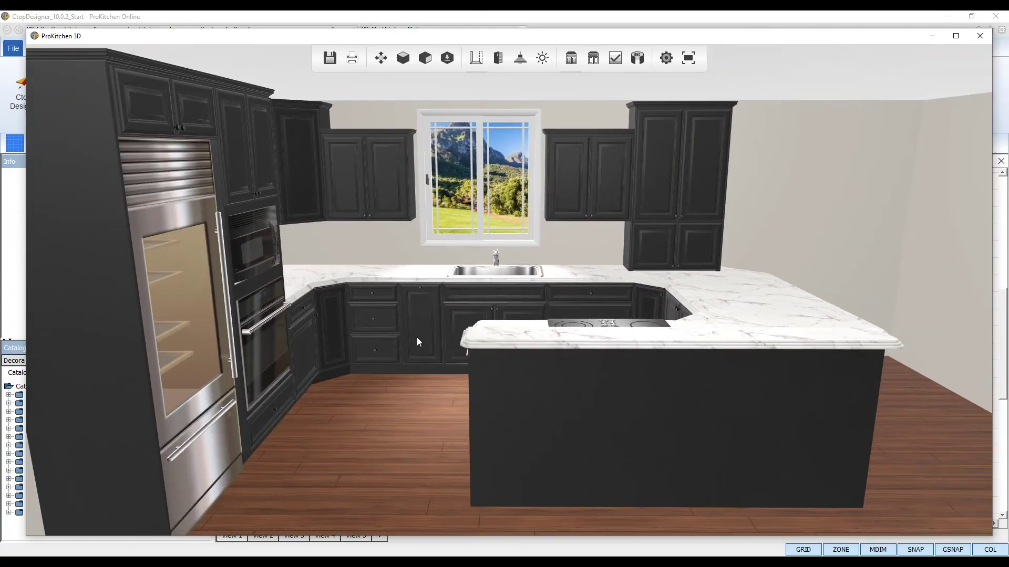
{"action": "left_click", "coordinate": [980, 36]}
{"action": "left_click", "coordinate": [200, 48]}
- In the Customer Report settings, enter a 1500 design charge and 300 shipping
{"action": "left_click", "coordinate": [75, 96]}
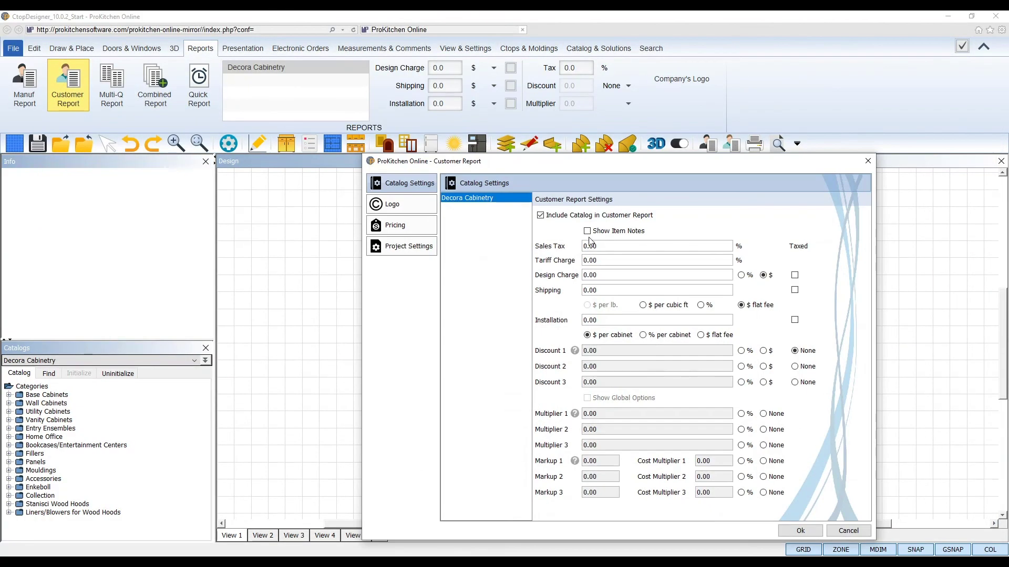
{"action": "double_click", "coordinate": [603, 275]}
{"action": "type", "text": "1500"}
{"action": "key", "text": "Tab"}
{"action": "type", "text": "300"}
- Set installation to 1% per cabinet and a 5% discount, then generate the report
{"action": "left_click", "coordinate": [642, 335]}
{"action": "double_click", "coordinate": [590, 320]}
{"action": "type", "text": "1"}
{"action": "left_click", "coordinate": [741, 351]}
{"action": "double_click", "coordinate": [590, 351]}
{"action": "type", "text": "5"}
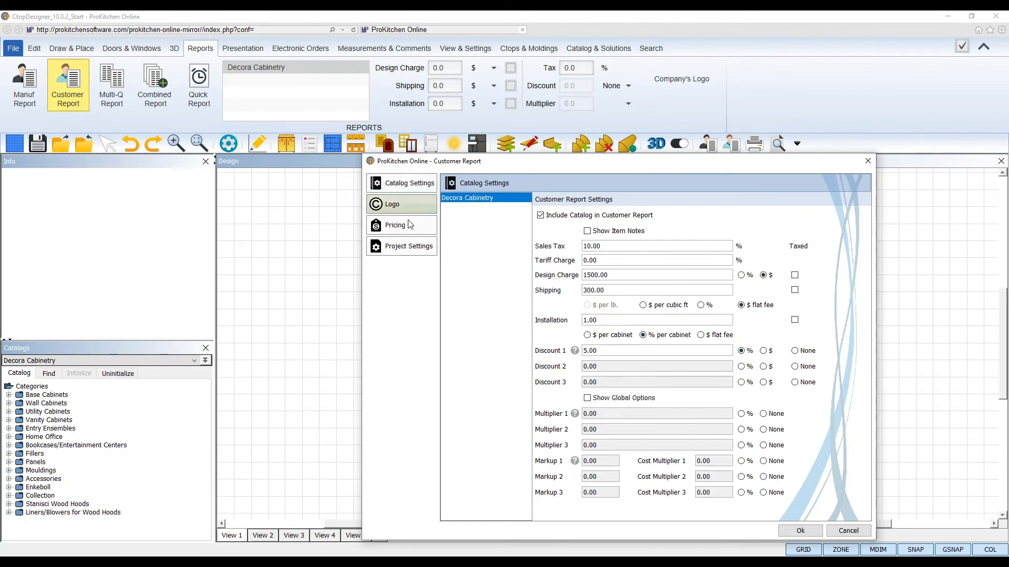
{"action": "left_click", "coordinate": [407, 249]}
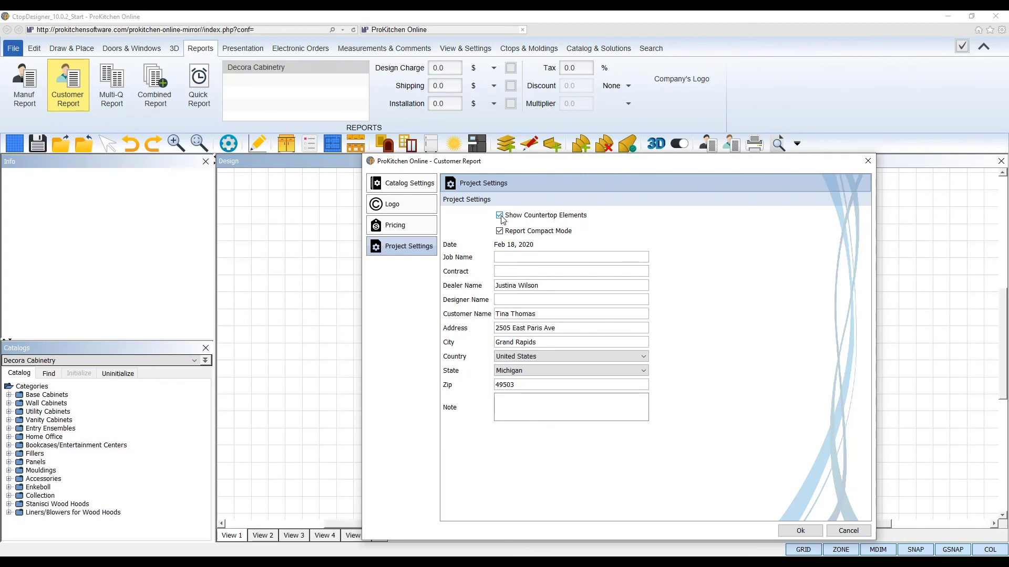
{"action": "left_click", "coordinate": [800, 530]}
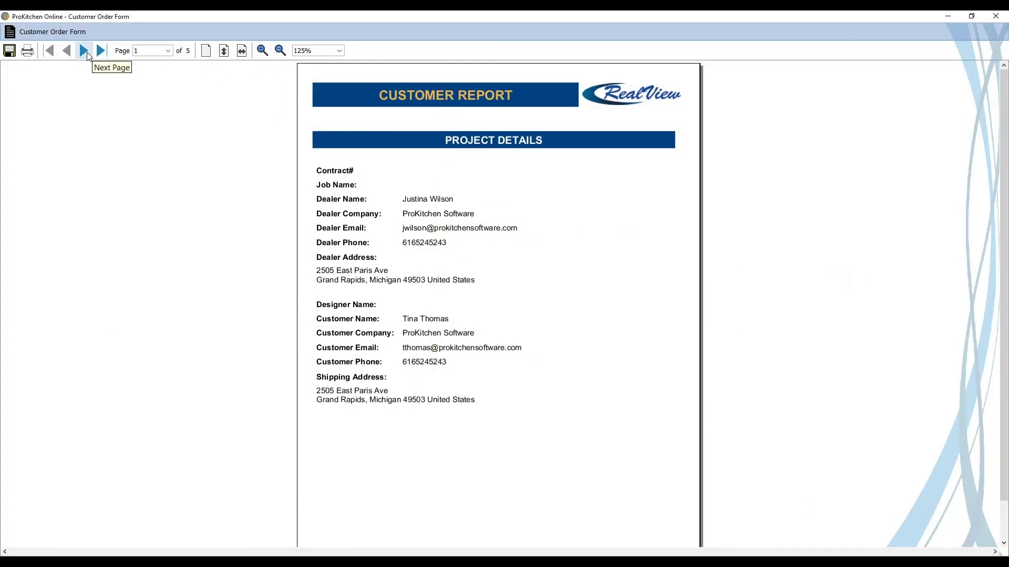
- Review the countertops page and the 56,090.30 job total, then close the report
{"action": "left_click", "coordinate": [87, 55]}
{"action": "left_click", "coordinate": [87, 54]}
{"action": "left_click", "coordinate": [84, 51]}
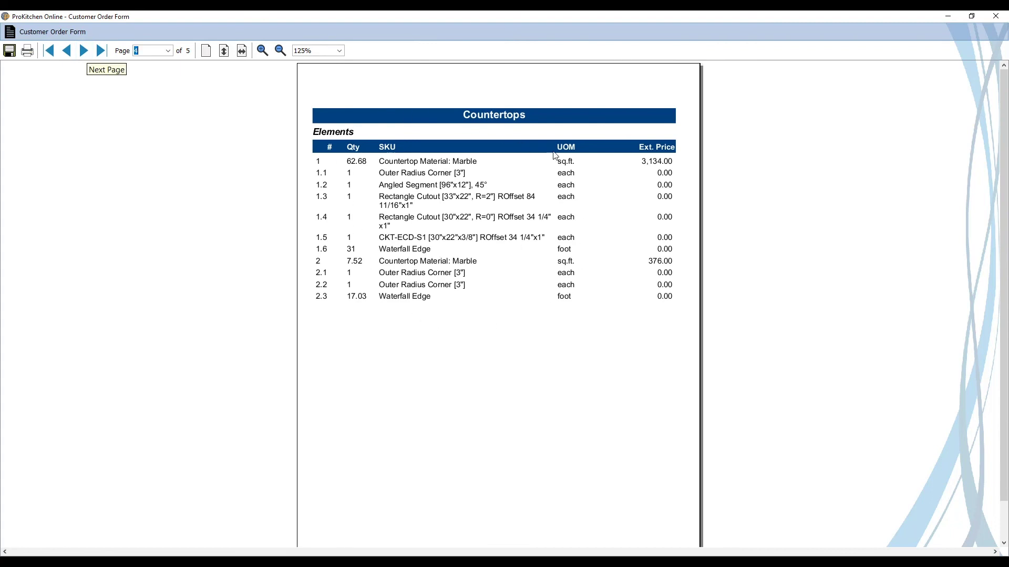
{"action": "scroll", "coordinate": [559, 268], "scroll_direction": "down", "scroll_amount": 1}
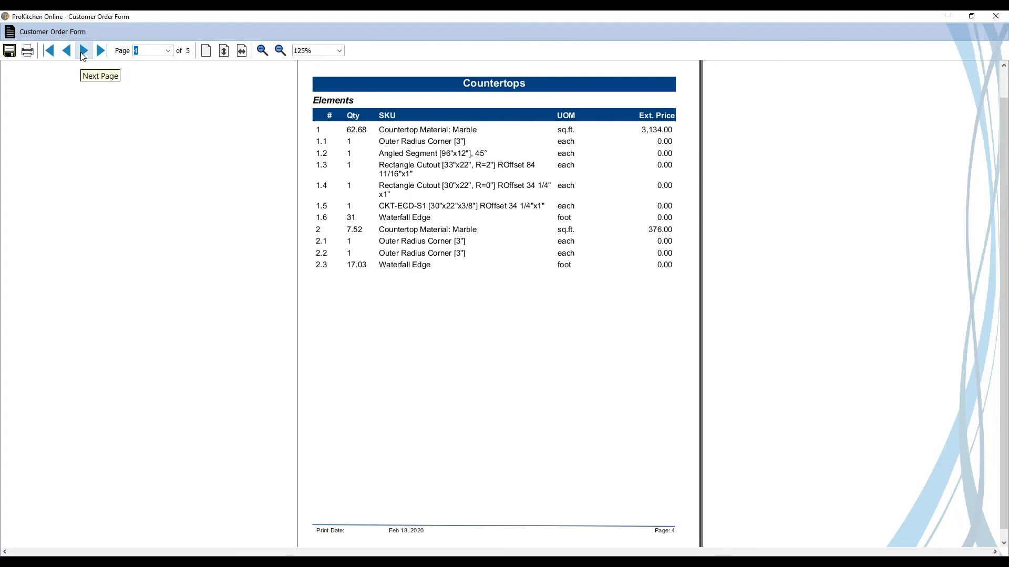
{"action": "left_click", "coordinate": [83, 51]}
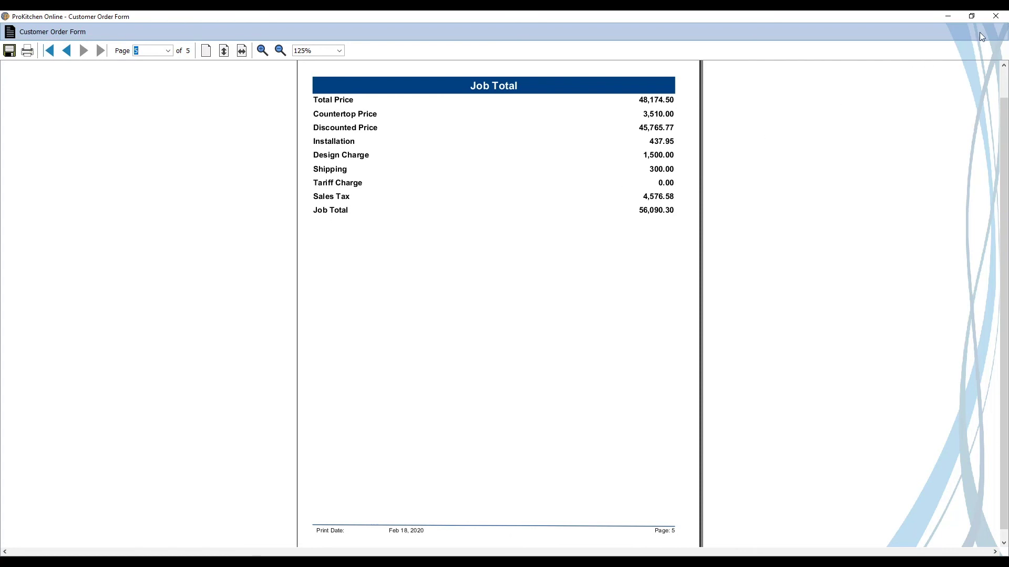
{"action": "left_click", "coordinate": [66, 51]}
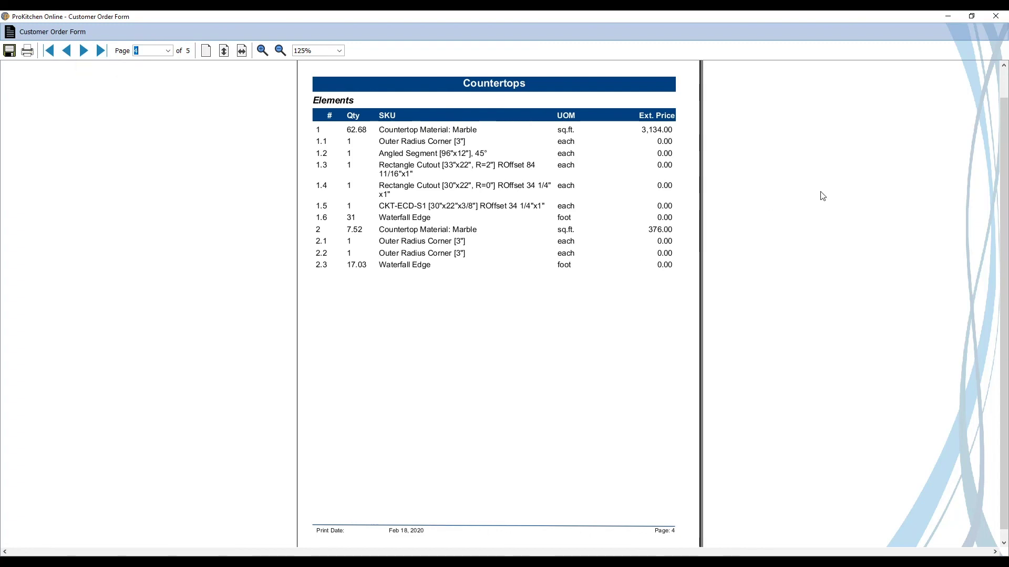
{"action": "left_click", "coordinate": [995, 16]}
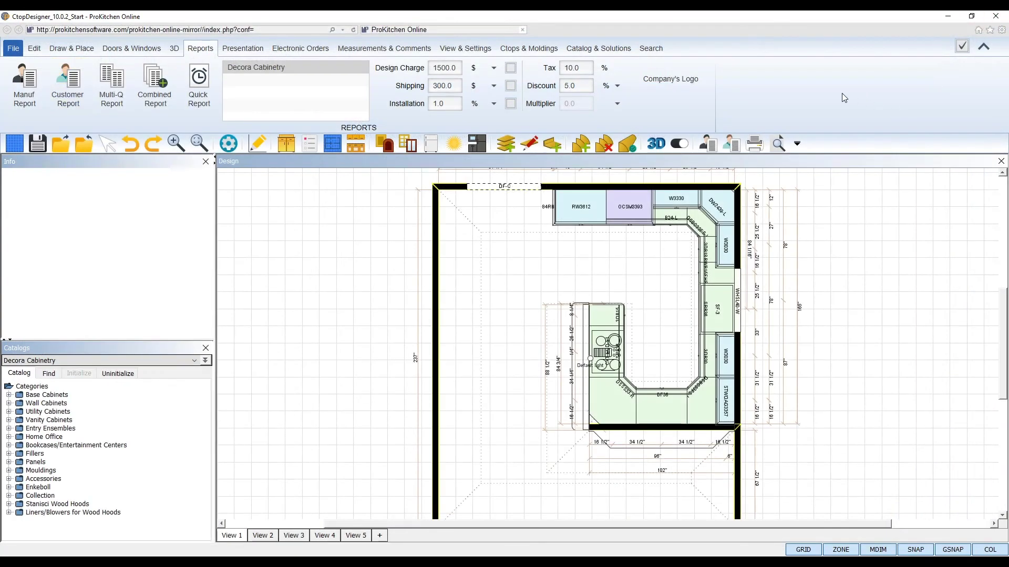